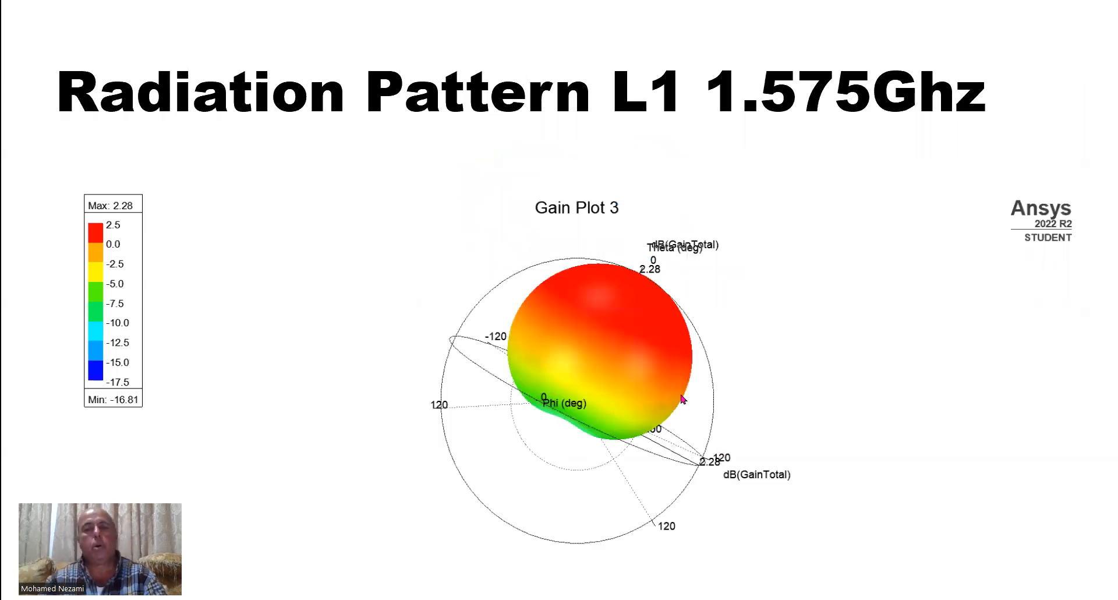
# Review the slides with the L1 and L2 E-field plots, through to the closing contact slide.
pyautogui.press('Right')
pyautogui.press('Right')
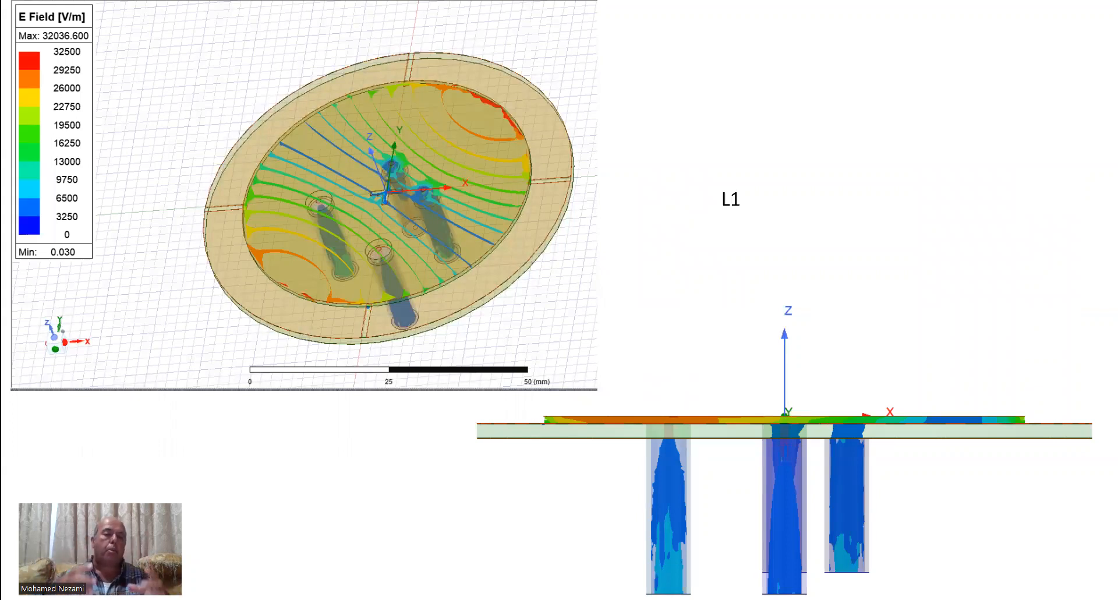
pyautogui.click(695, 364)
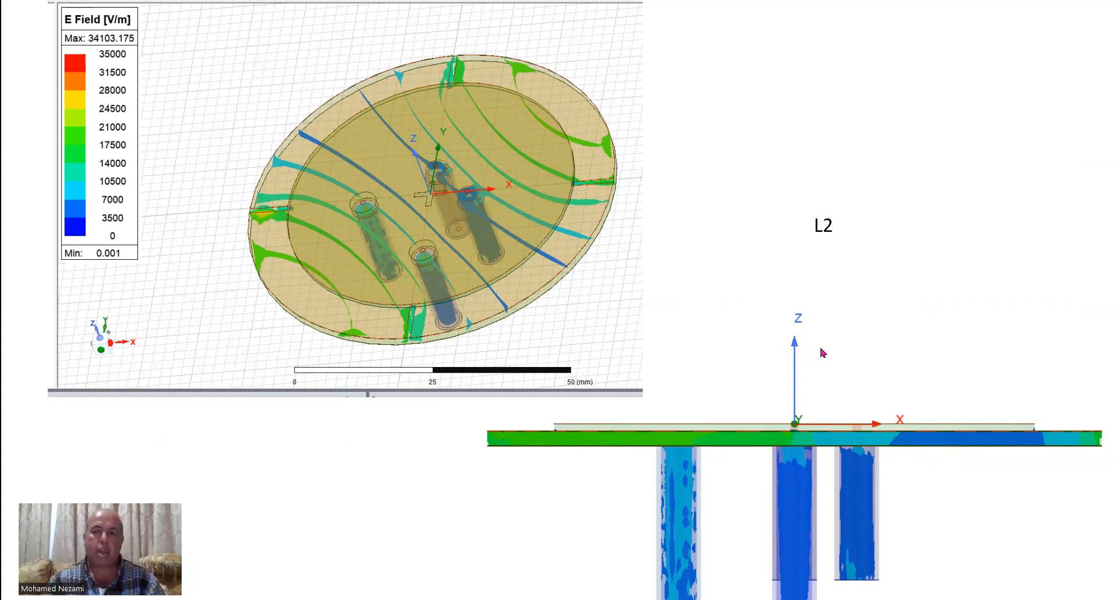
pyautogui.press('Left')
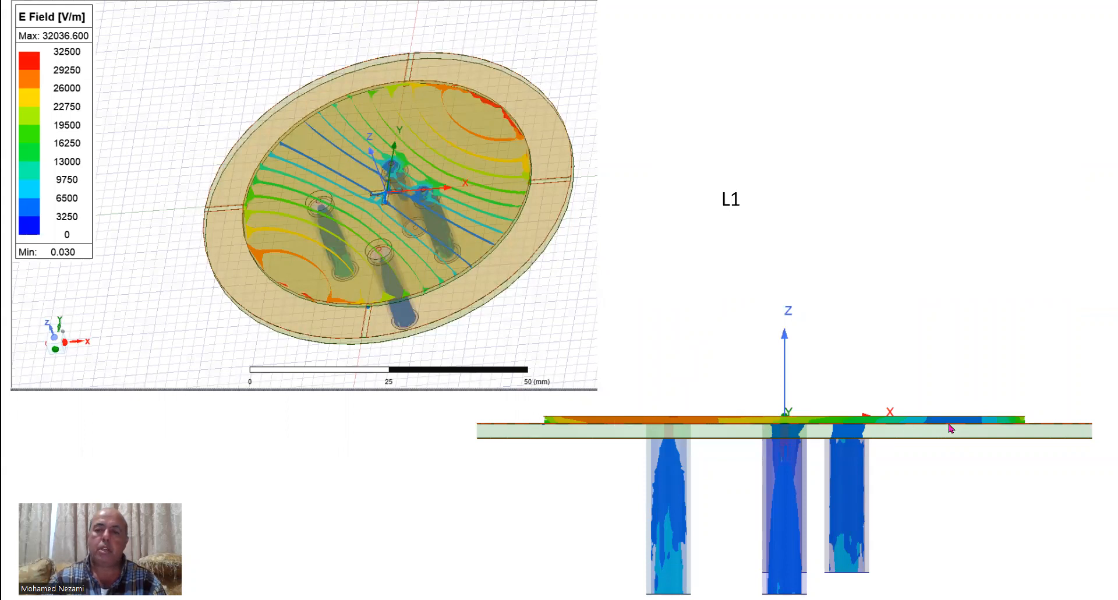
pyautogui.press('Right')
pyautogui.press('Right')
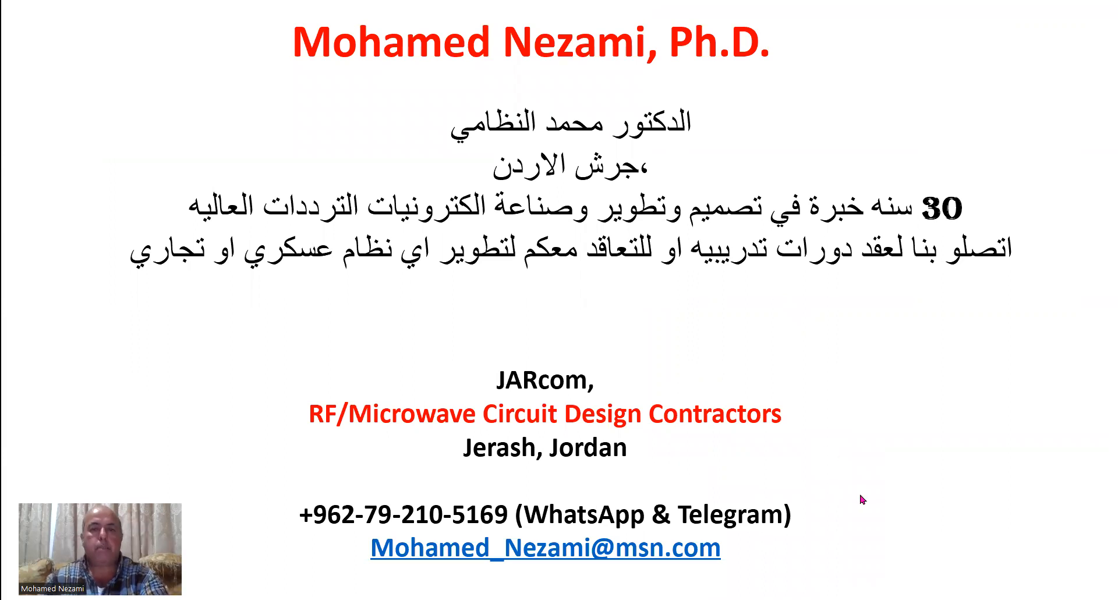
# End the slide show, switch to the GPS antenna model in Ansys Electronics Desktop, and hide the upper patch and upper substrate.
pyautogui.press('Escape')
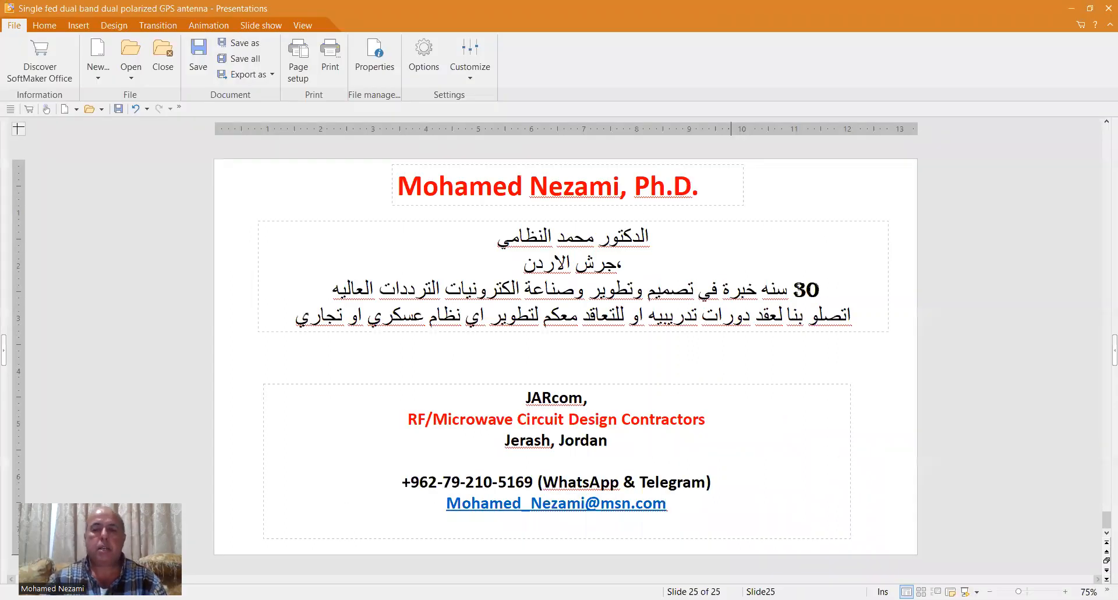
pyautogui.hotkey('alt', 'Tab')
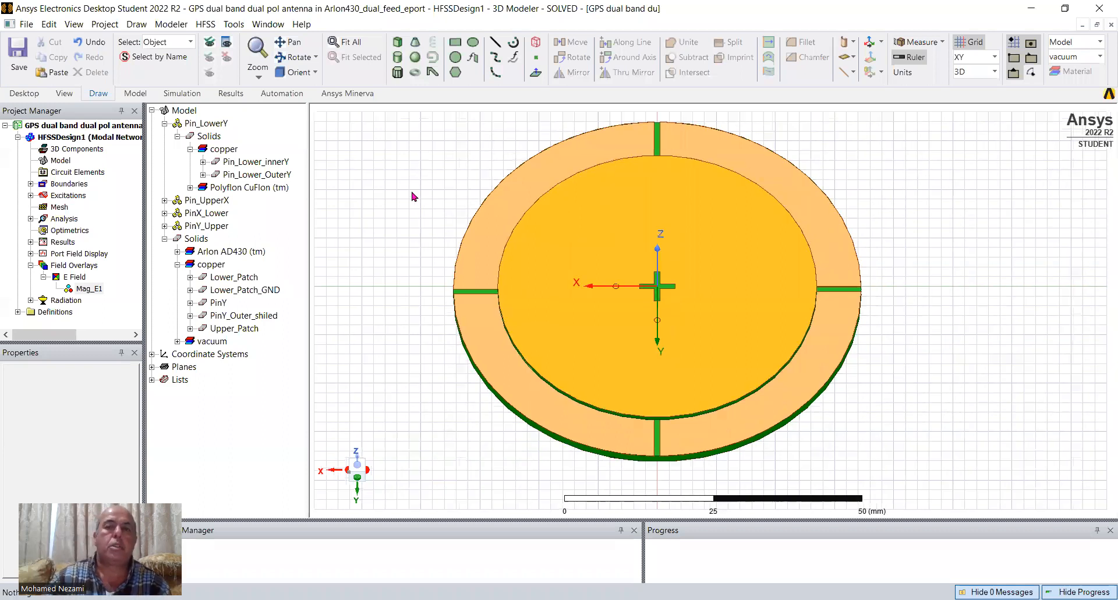
pyautogui.scroll(-3, 413, 192)
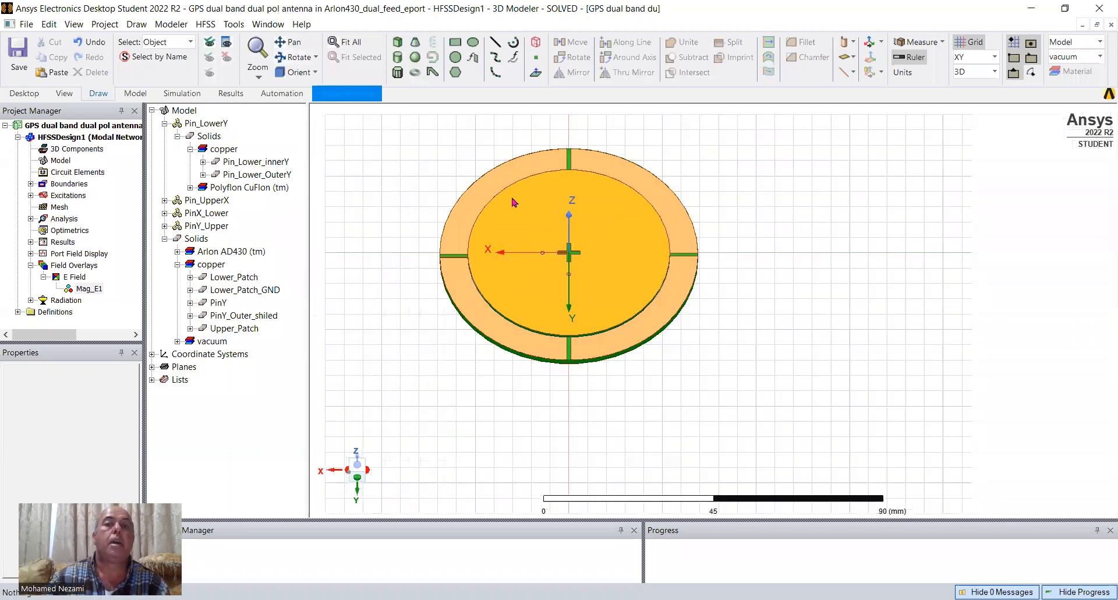
pyautogui.click(520, 216)
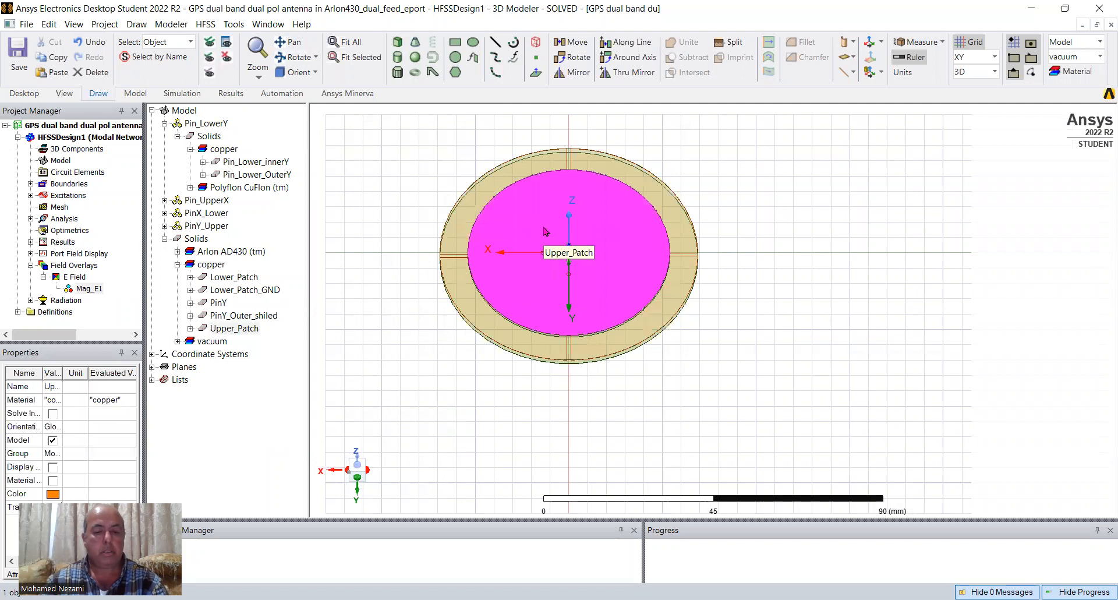
pyautogui.hotkey('ctrl', 'h')
pyautogui.click(523, 230)
pyautogui.hotkey('ctrl', 'h')
# Inspect the exposed lower patch, its four edge slots and the feed pin positions from several angles.
pyautogui.click(295, 57)
pyautogui.moveTo(595, 264); pyautogui.dragTo(620, 363)
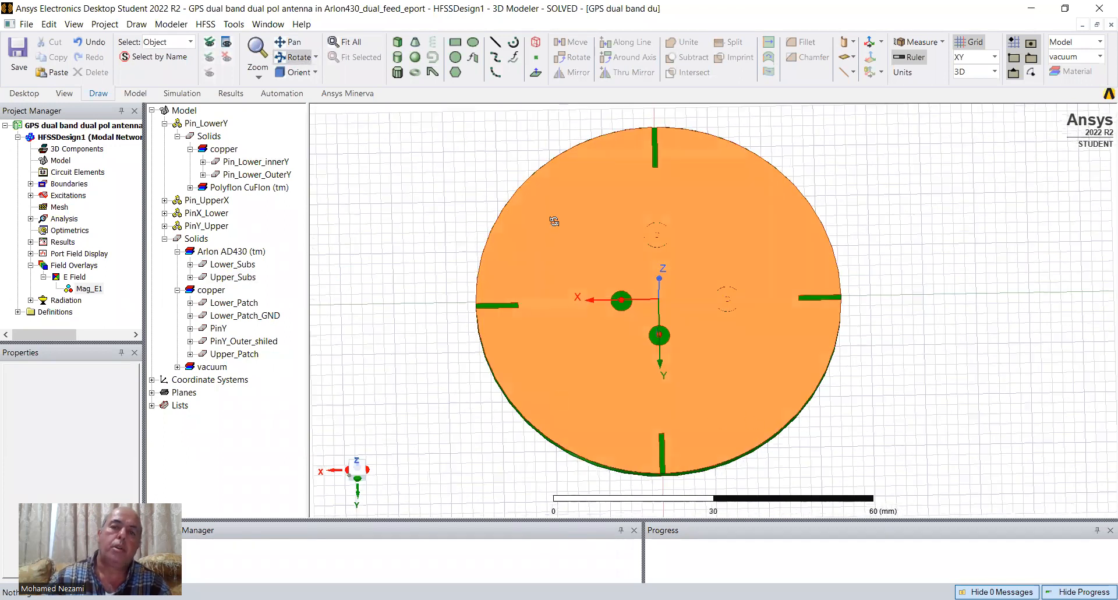
pyautogui.moveTo(694, 370); pyautogui.dragTo(693, 203)
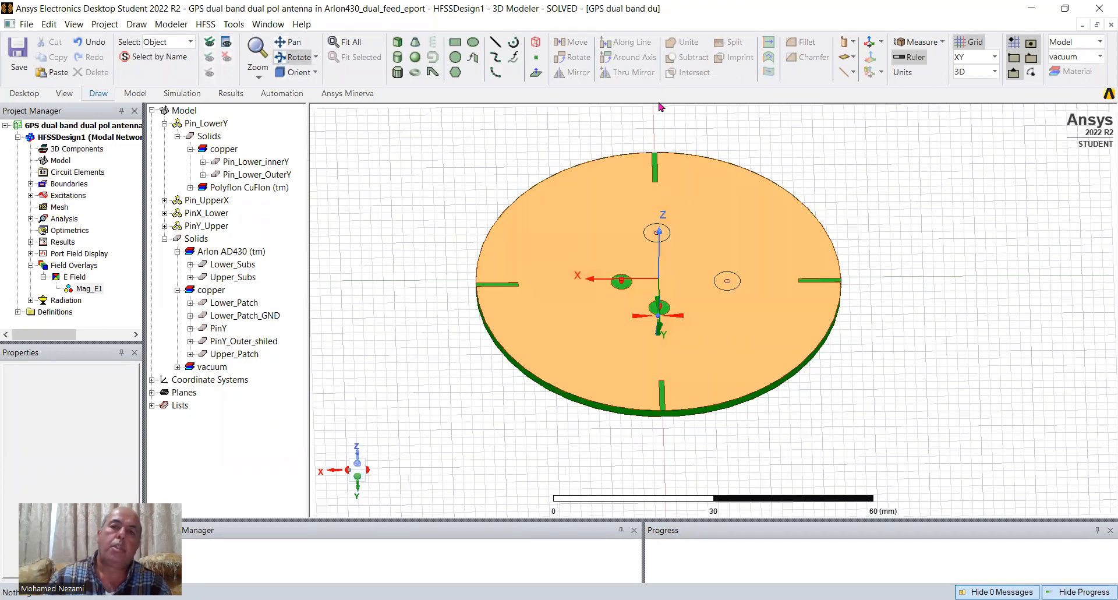
pyautogui.moveTo(718, 320); pyautogui.dragTo(711, 350)
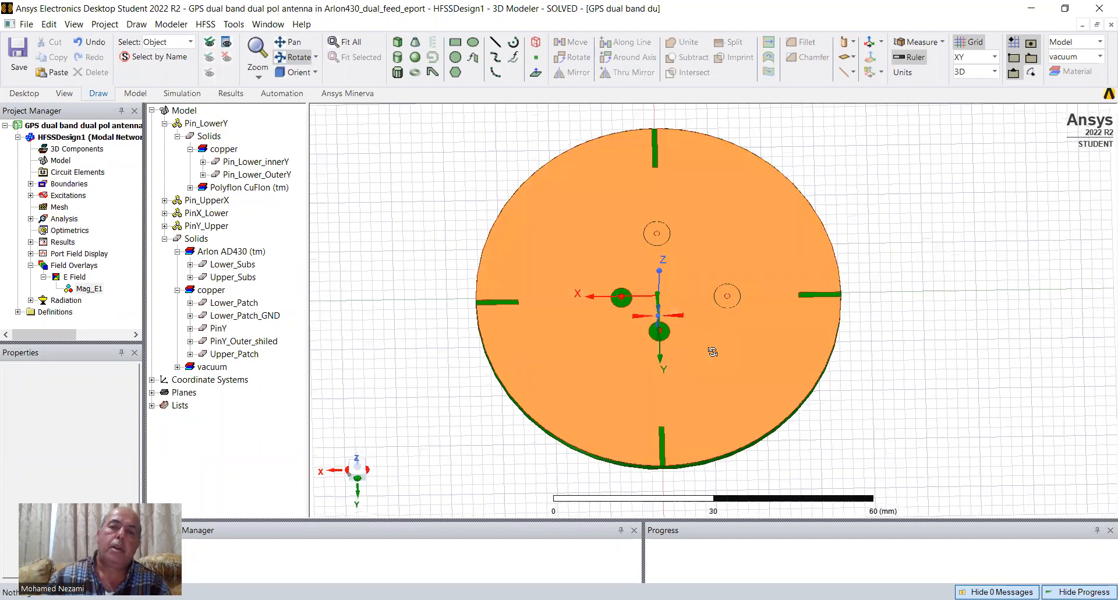
pyautogui.moveTo(559, 310); pyautogui.dragTo(678, 343)
pyautogui.scroll(2, 477, 257)
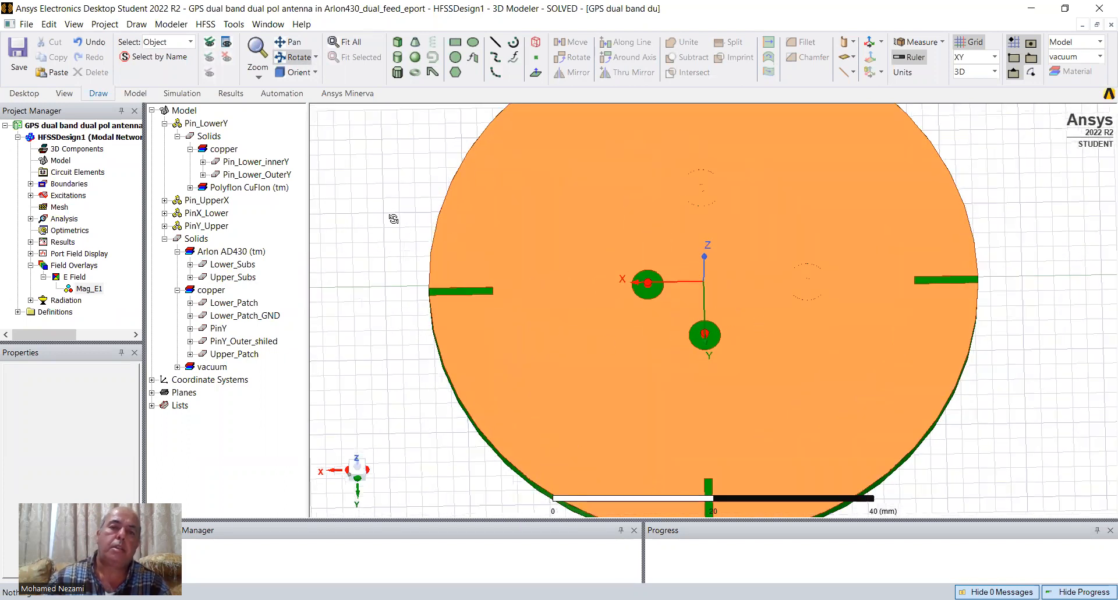
pyautogui.click(395, 220)
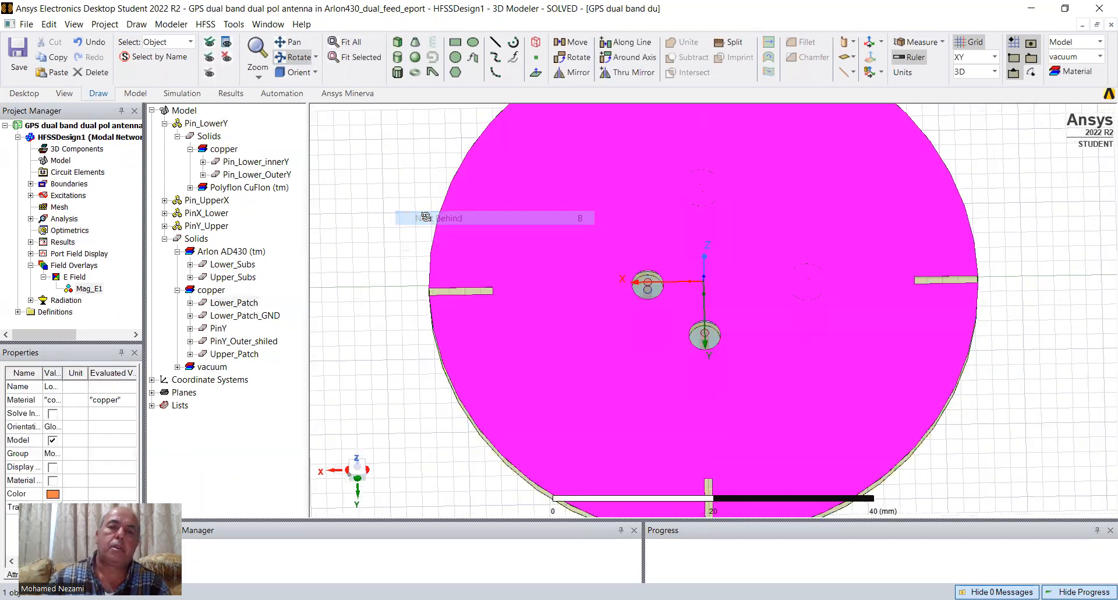
pyautogui.rightClick(378, 195)
pyautogui.click(384, 204)
pyautogui.click(384, 223)
pyautogui.scroll(-2, 397, 265)
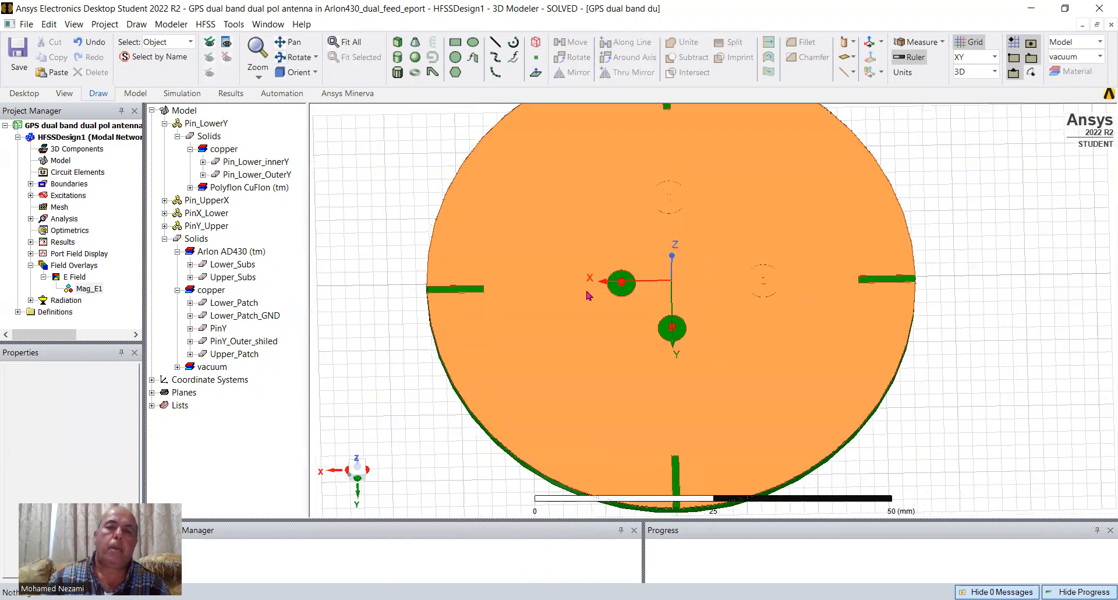
# Highlight the two upper-patch feed pins, PinY and PinY1, inside the lower patch, and clear the selection.
pyautogui.click(622, 284)
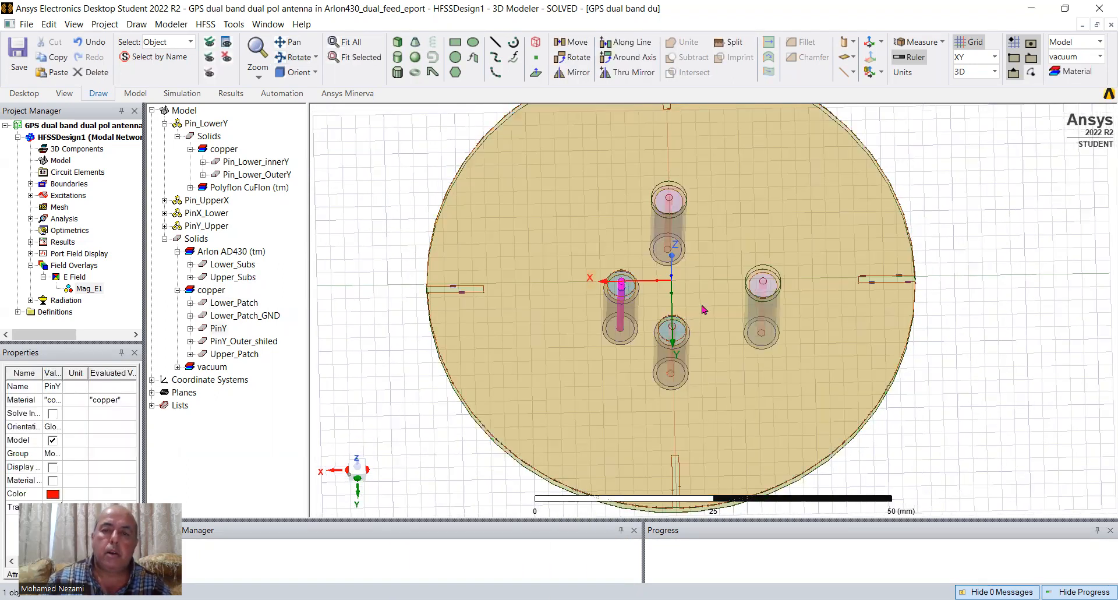
pyautogui.click(673, 330)
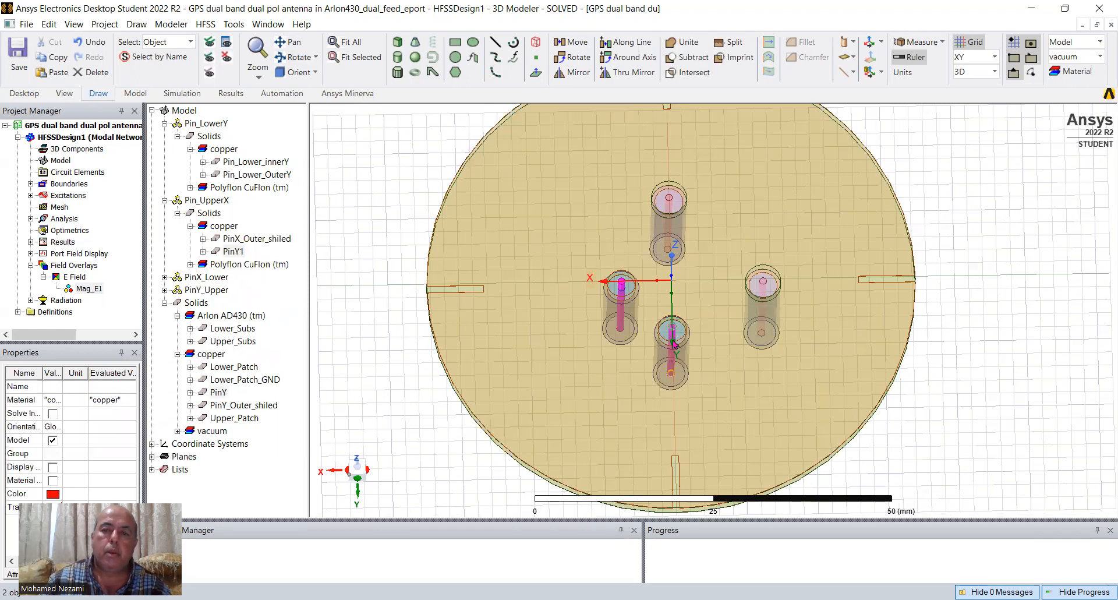
pyautogui.click(975, 386)
# Hide the four coaxial feed pins together with their outer shields and dielectric.
pyautogui.click(295, 57)
pyautogui.moveTo(605, 253); pyautogui.dragTo(705, 247)
pyautogui.moveTo(676, 164); pyautogui.dragTo(757, 444)
pyautogui.rightClick(384, 132)
pyautogui.click(417, 140)
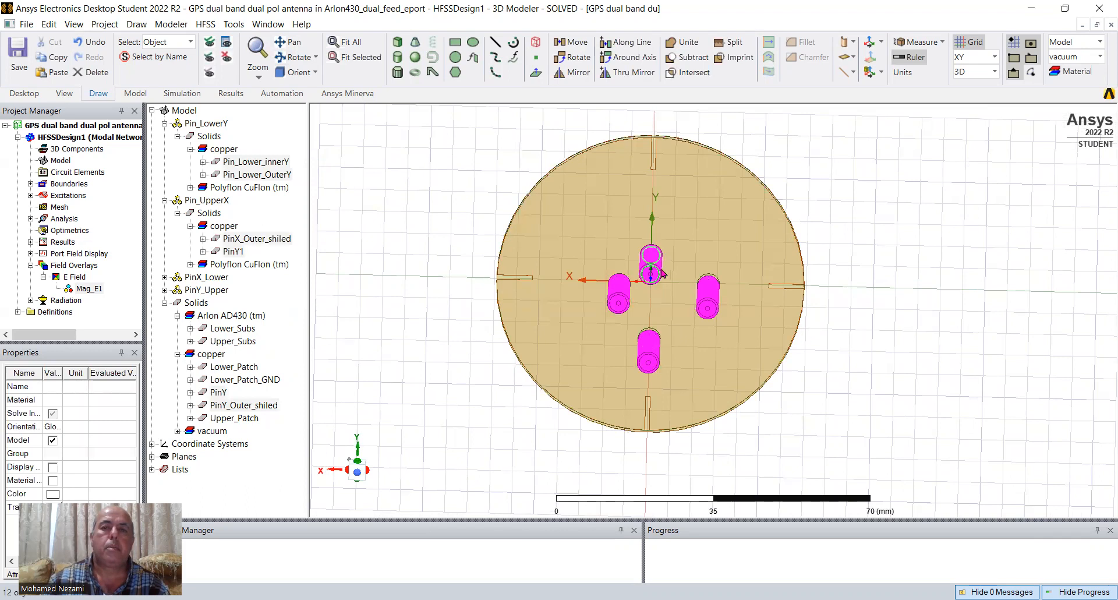
pyautogui.hotkey('ctrl', 'h')
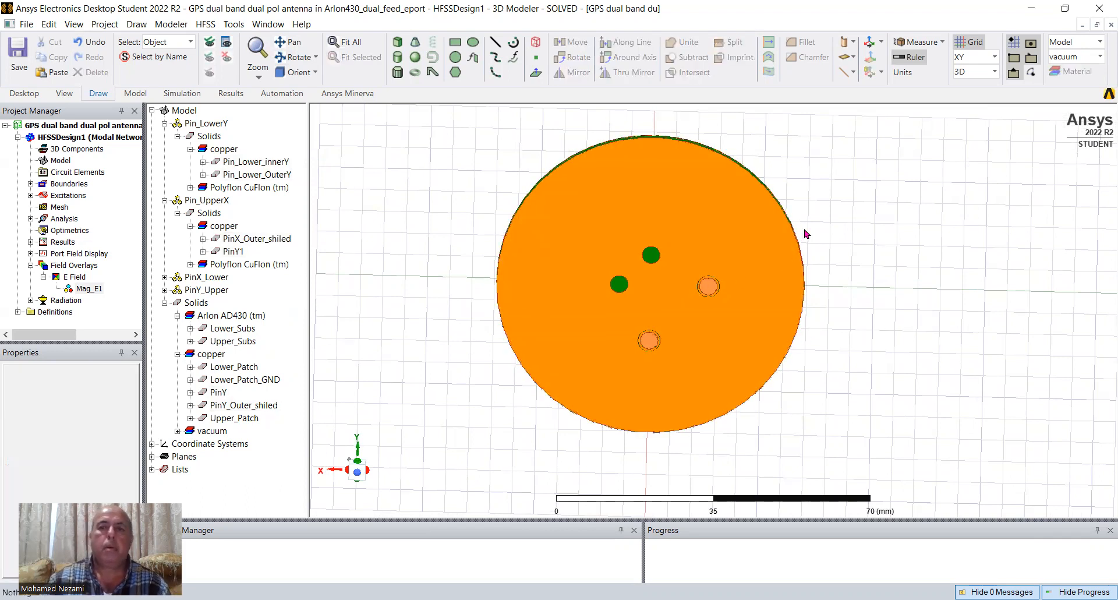
# Examine the two clearance holes in the top face of the lower patch up close.
pyautogui.click(293, 57)
pyautogui.moveTo(541, 153); pyautogui.dragTo(670, 270)
pyautogui.scroll(4, 669, 269)
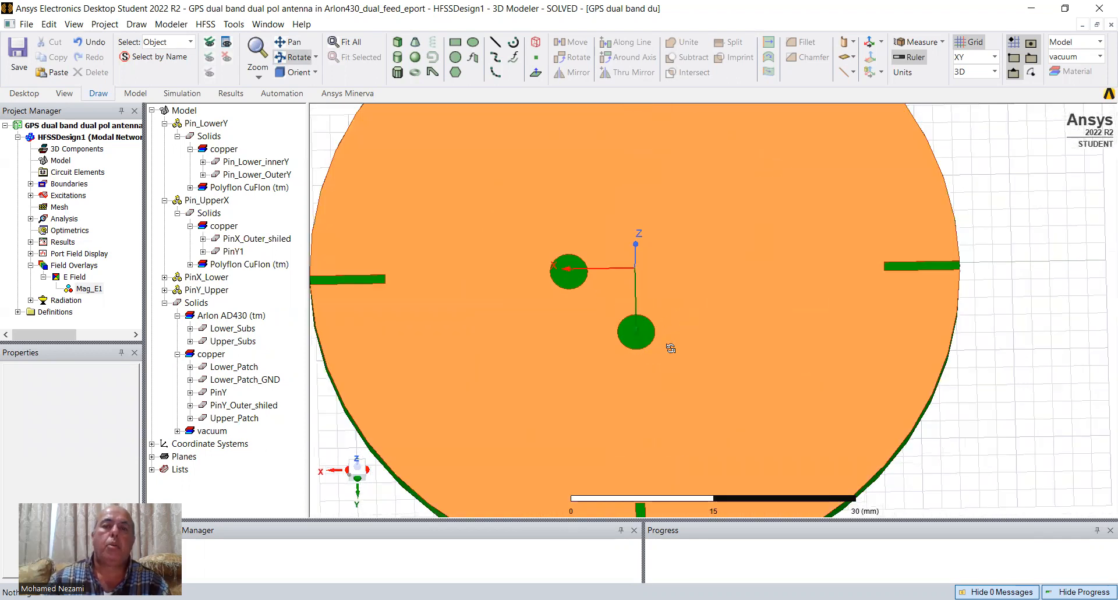
pyautogui.scroll(2, 638, 335)
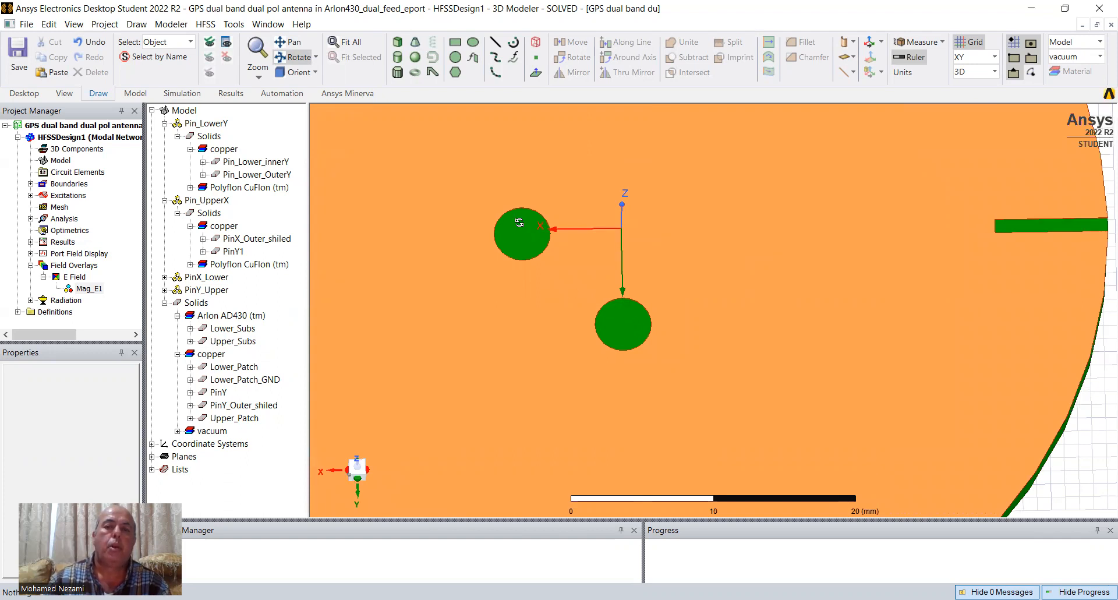
pyautogui.scroll(-4, 635, 337)
pyautogui.scroll(-2, 657, 322)
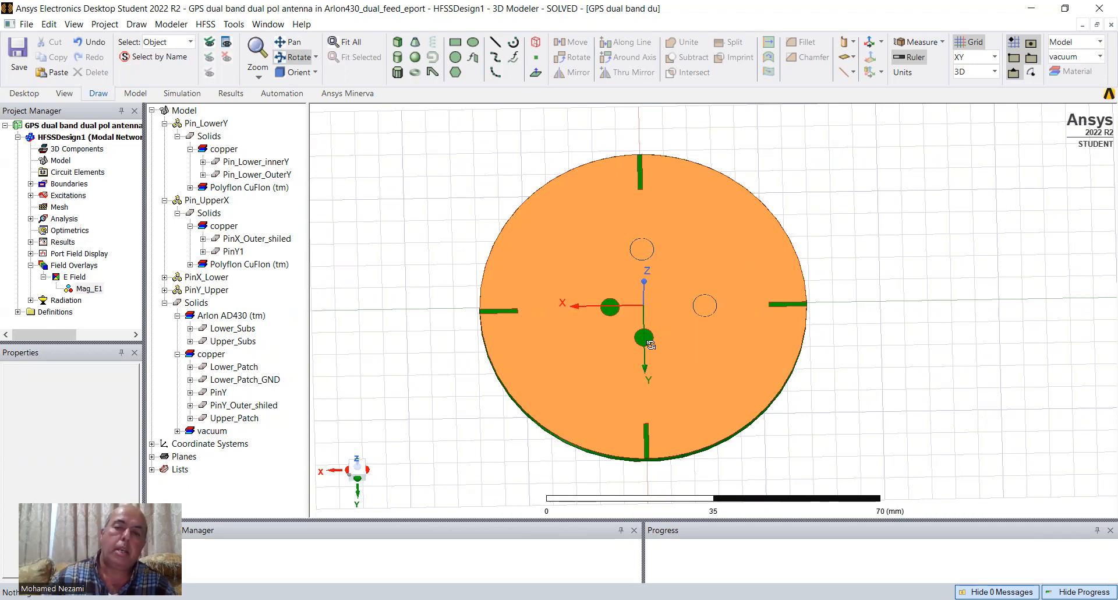
# Examine the four feed openings in the ground plane from below and compare them with the openings in the lower patch.
pyautogui.moveTo(684, 357); pyautogui.dragTo(700, 260)
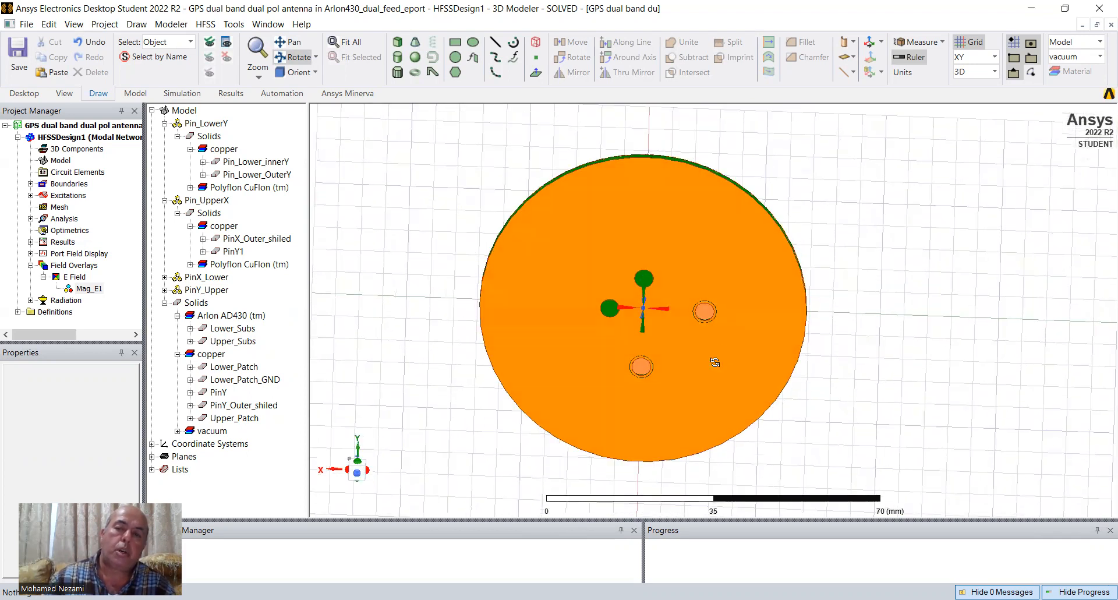
pyautogui.scroll(3, 713, 350)
pyautogui.moveTo(726, 299); pyautogui.dragTo(659, 233)
pyautogui.moveTo(637, 322); pyautogui.dragTo(607, 312)
pyautogui.scroll(-3, 590, 286)
pyautogui.scroll(3, 515, 285)
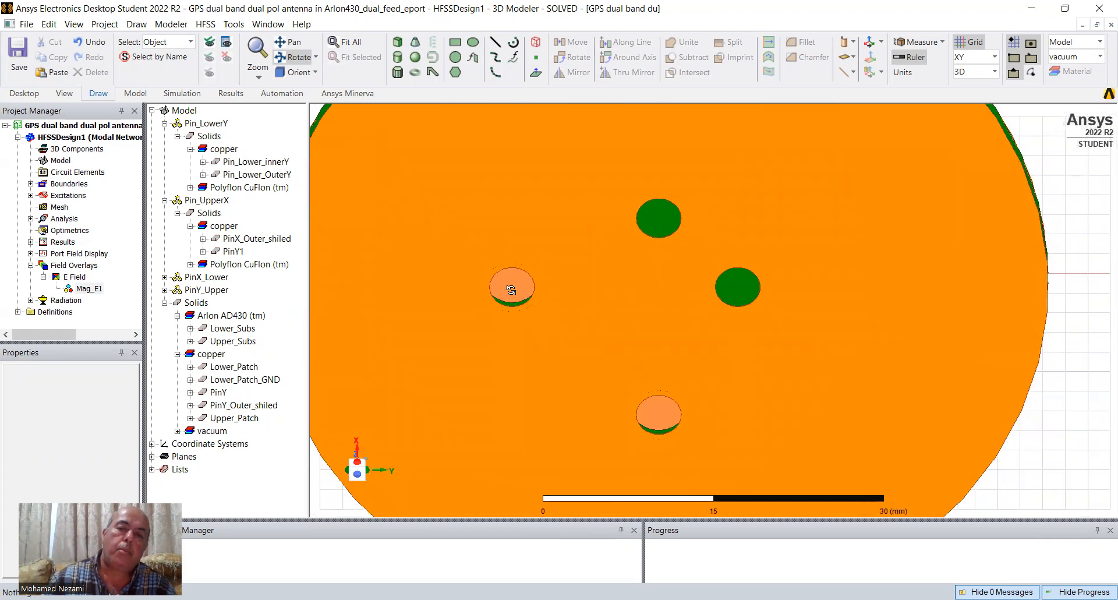
pyautogui.scroll(-2, 702, 362)
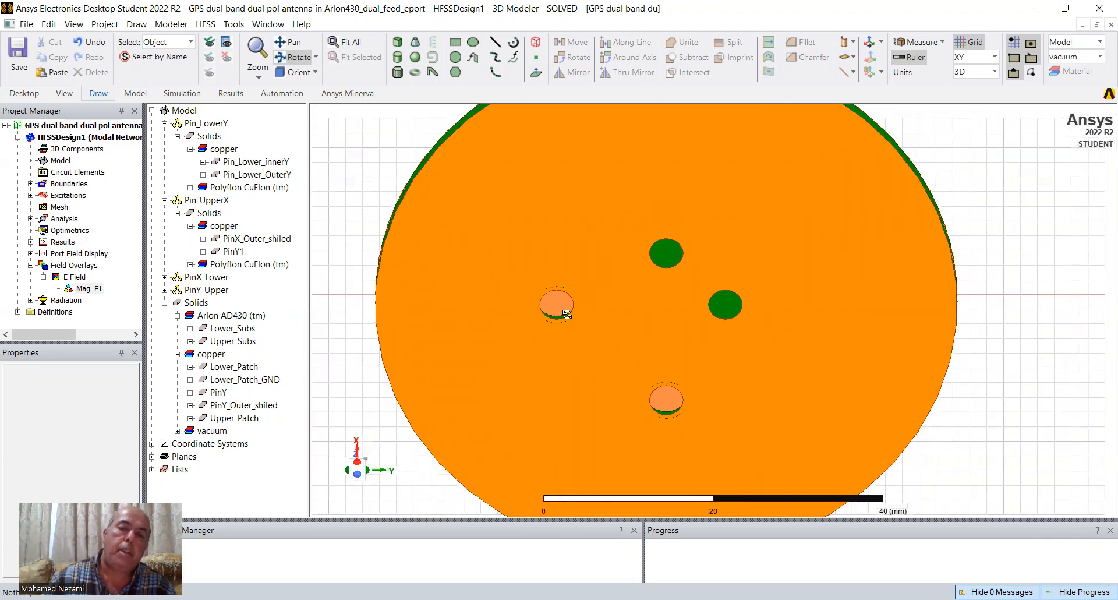
pyautogui.scroll(-1, 690, 290)
pyautogui.moveTo(769, 231); pyautogui.dragTo(703, 234)
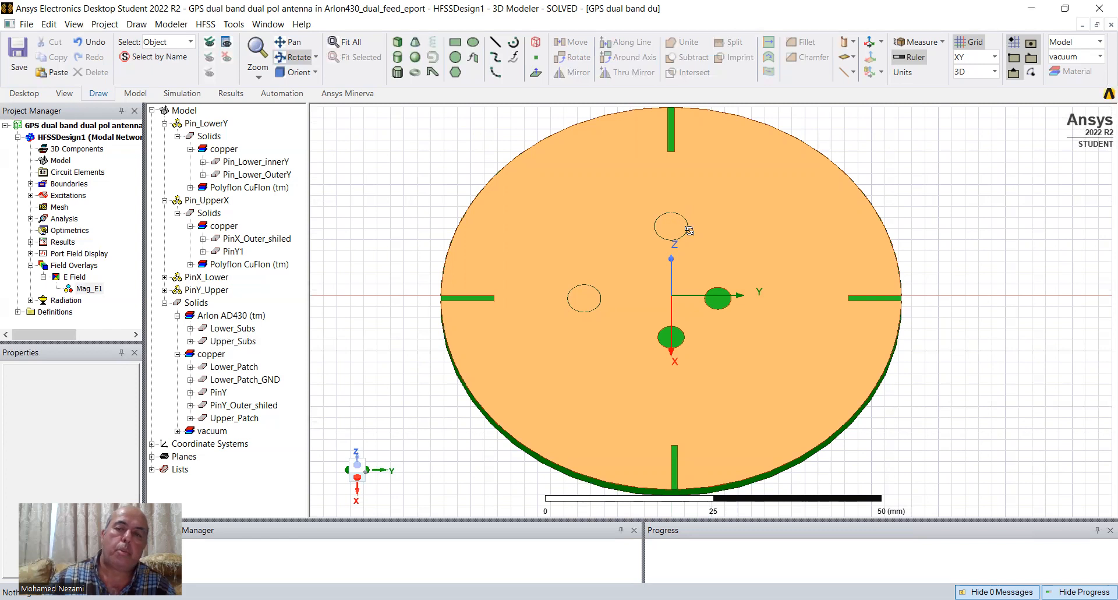
pyautogui.moveTo(749, 357); pyautogui.dragTo(732, 312)
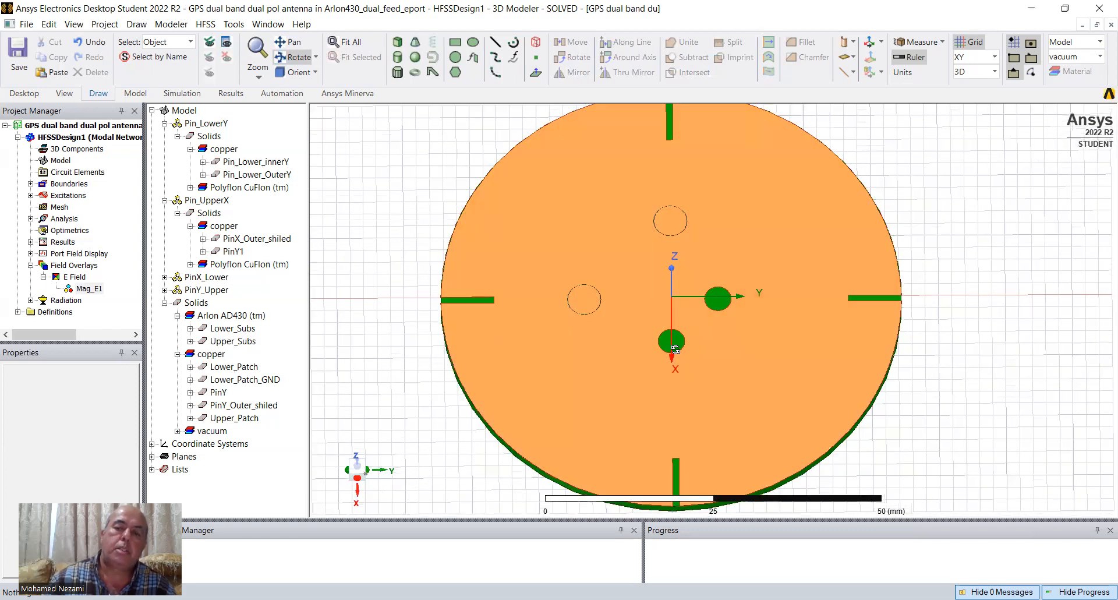
pyautogui.moveTo(755, 374); pyautogui.dragTo(713, 372)
pyautogui.scroll(-4, 713, 338)
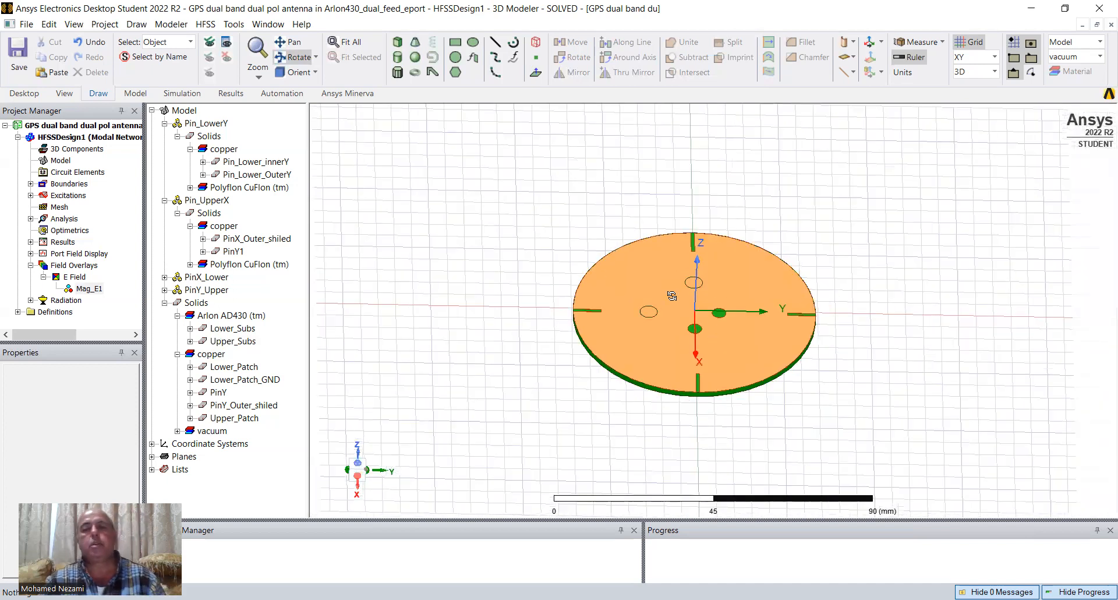
pyautogui.moveTo(534, 209); pyautogui.dragTo(482, 219)
# Leave the rotate mode and make all hidden objects of the antenna model visible again.
pyautogui.rightClick(482, 223)
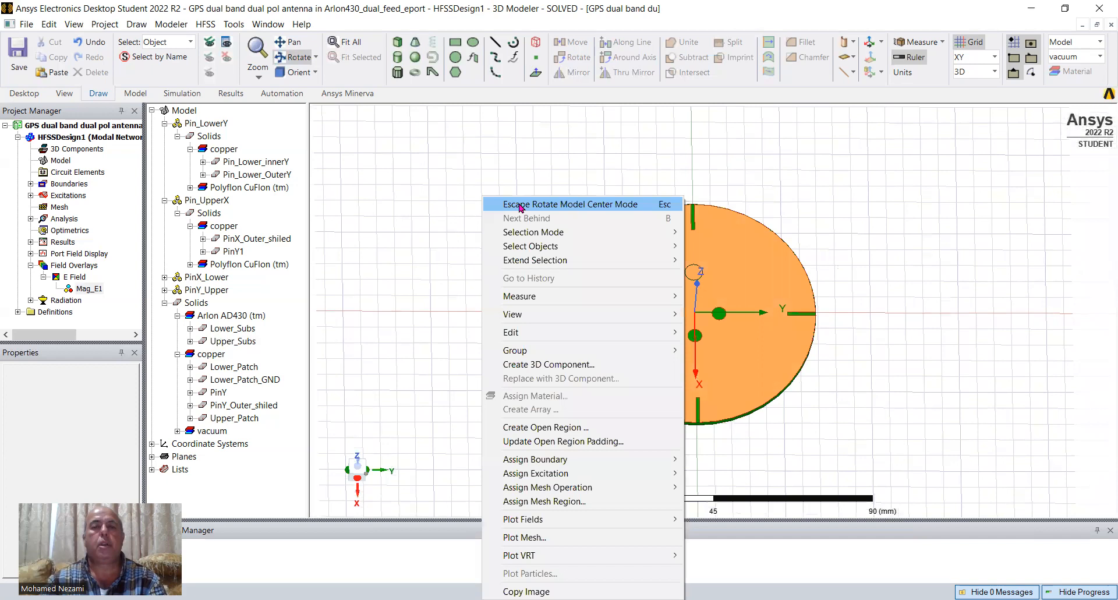
pyautogui.moveTo(433, 128); pyautogui.dragTo(970, 477)
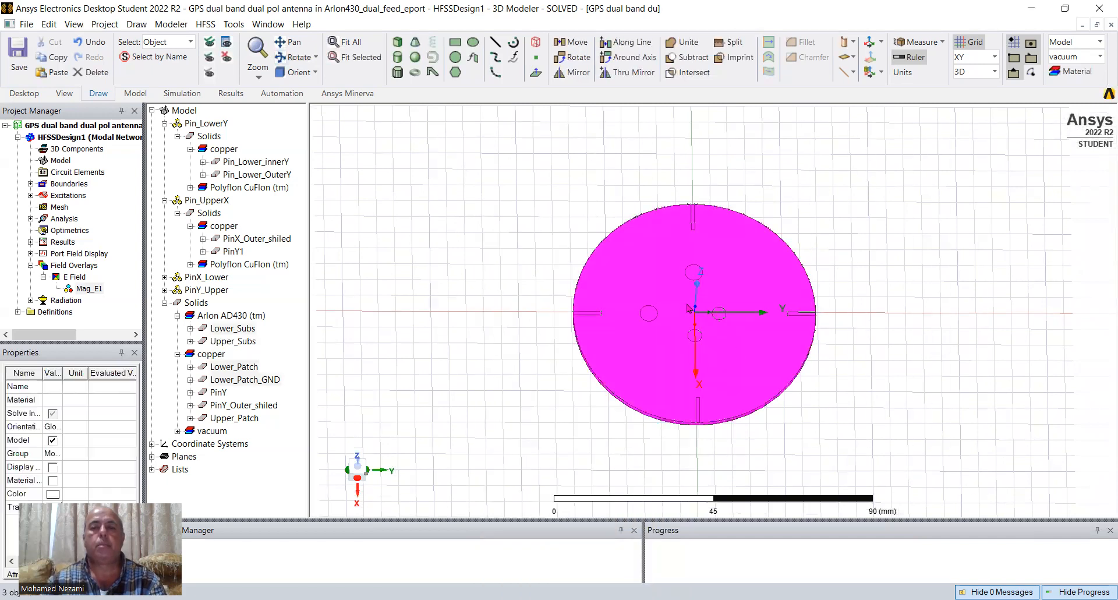
pyautogui.rightClick(687, 307)
pyautogui.moveTo(752, 324)
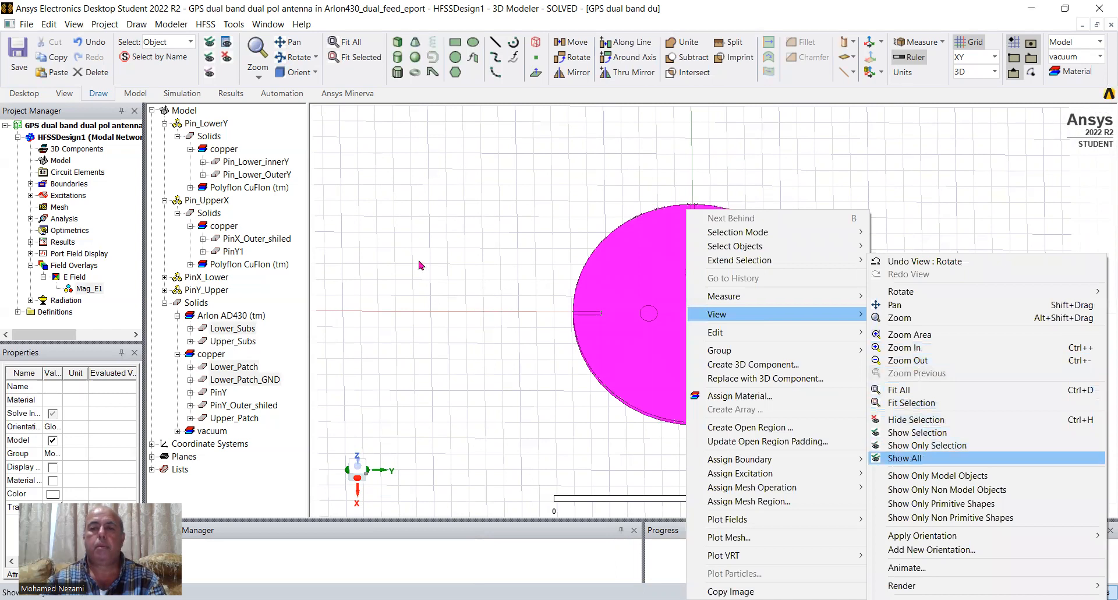
pyautogui.click(912, 457)
# Hide the Radiation vacuum box that encloses the antenna.
pyautogui.click(606, 222)
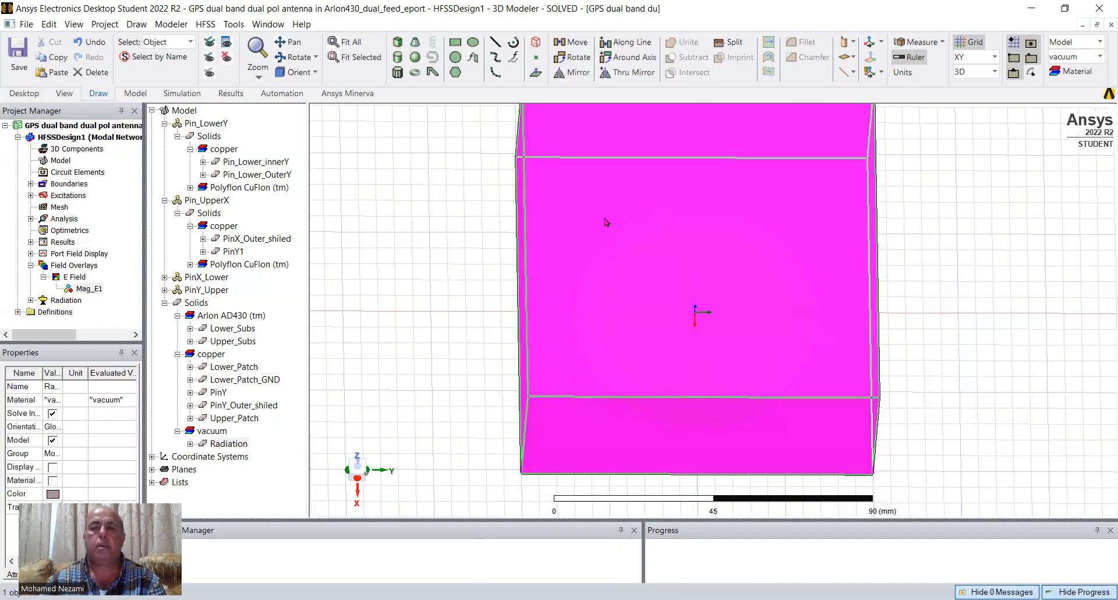
pyautogui.rightClick(683, 324)
pyautogui.moveTo(670, 314)
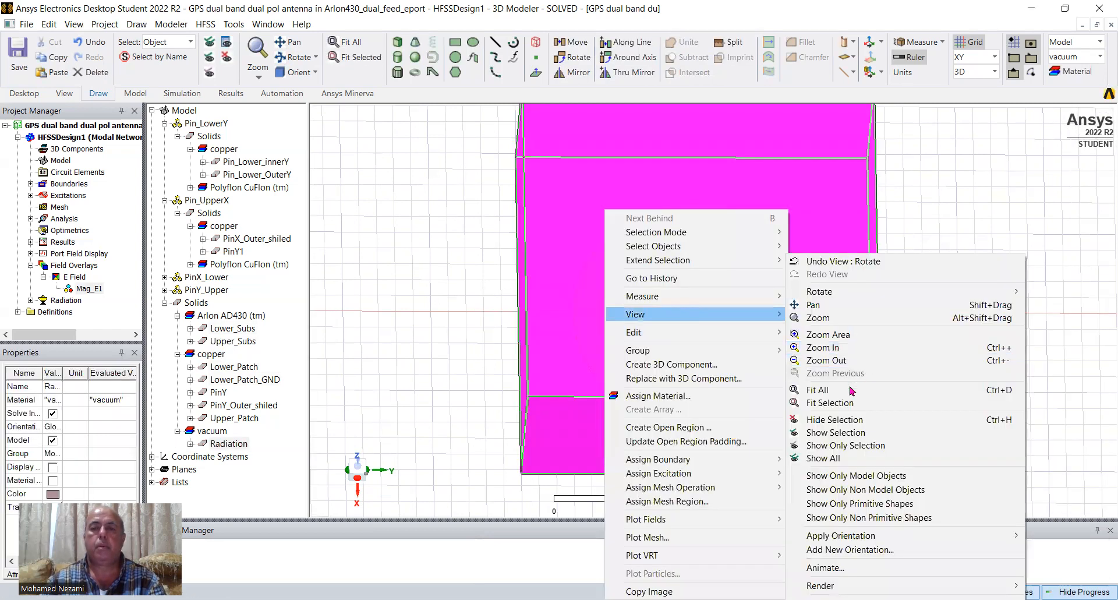
pyautogui.click(849, 418)
# Hide the lower patch and the lower substrate, leaving the upper patch over the ground plane.
pyautogui.scroll(1, 779, 301)
pyautogui.click(811, 254)
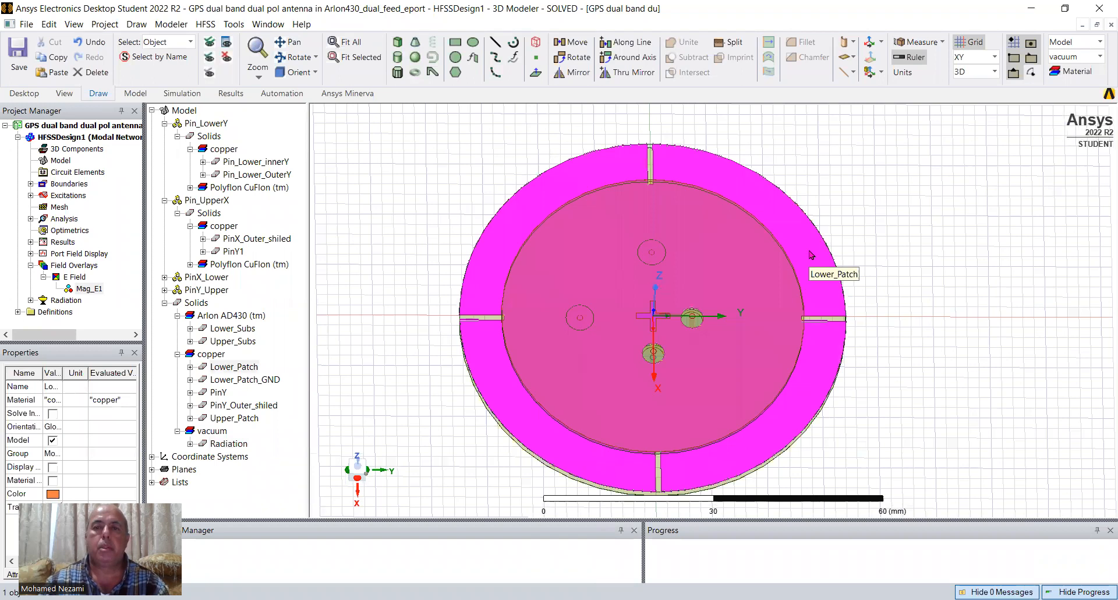
pyautogui.click(1012, 310)
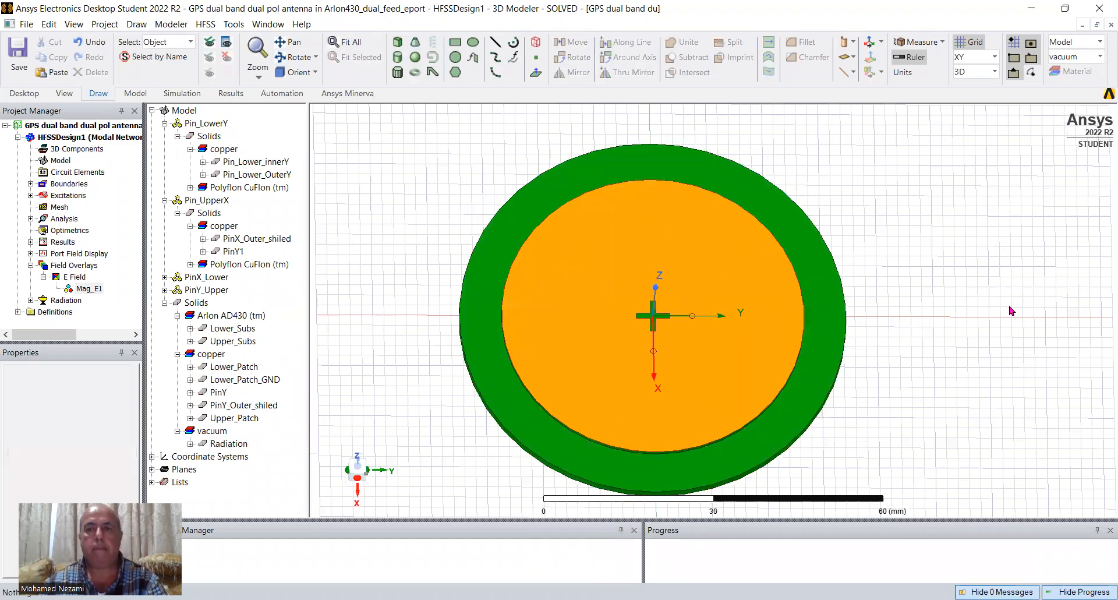
pyautogui.click(817, 284)
pyautogui.hotkey('ctrl', 'h')
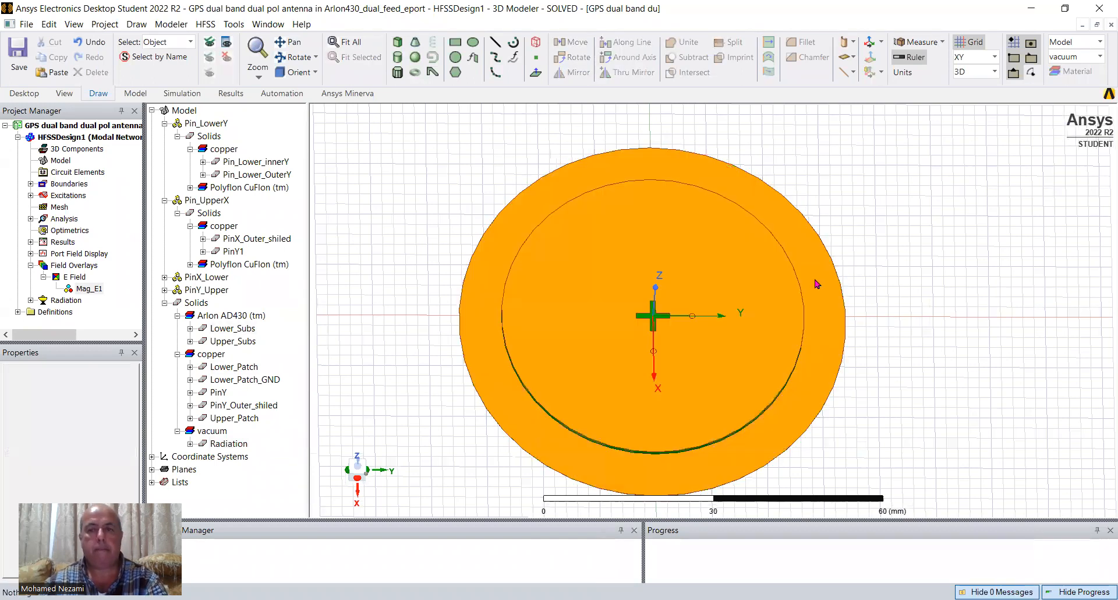
# Hide the lower copper ground plane so only the upper patch, its substrate and the feed pins remain.
pyautogui.click(821, 304)
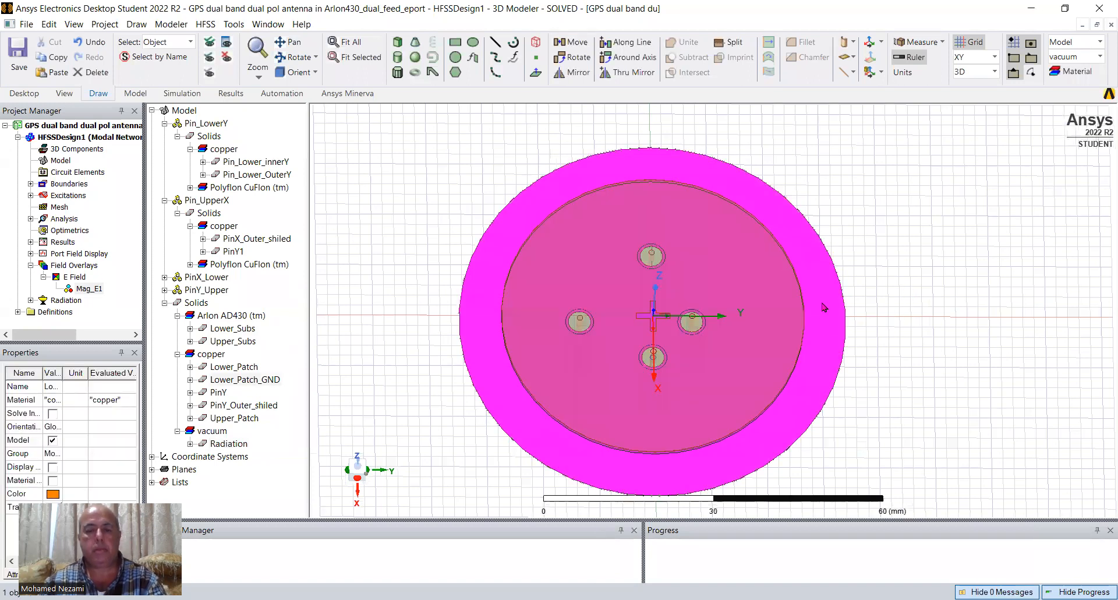
pyautogui.hotkey('ctrl', 'h')
pyautogui.click(836, 315)
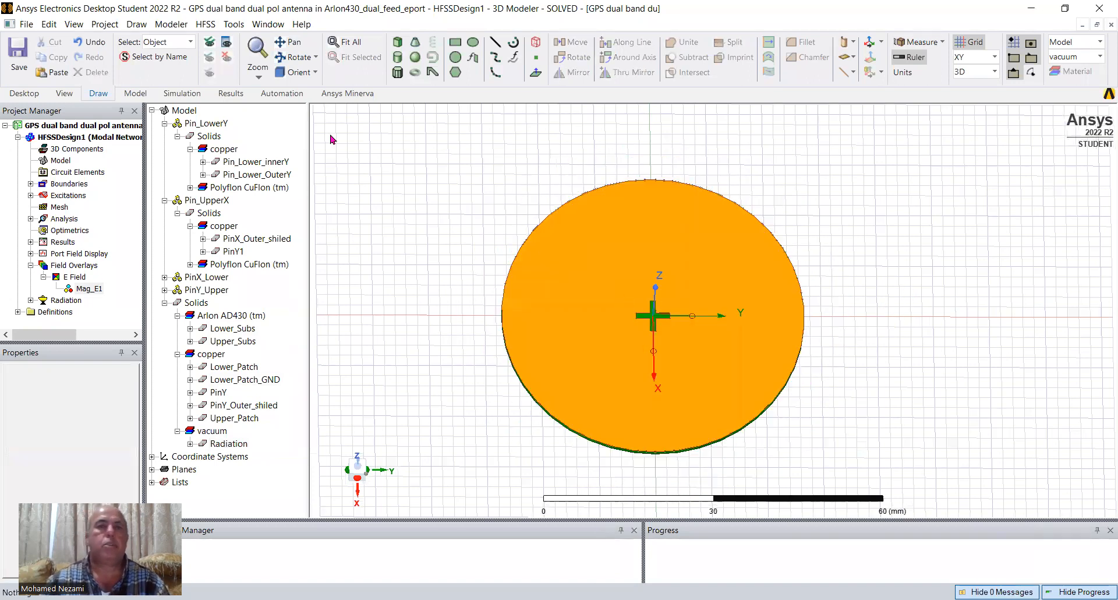
# Examine the four feed pins under the upper substrate from below and from the side.
pyautogui.click(296, 57)
pyautogui.moveTo(699, 262); pyautogui.dragTo(756, 269)
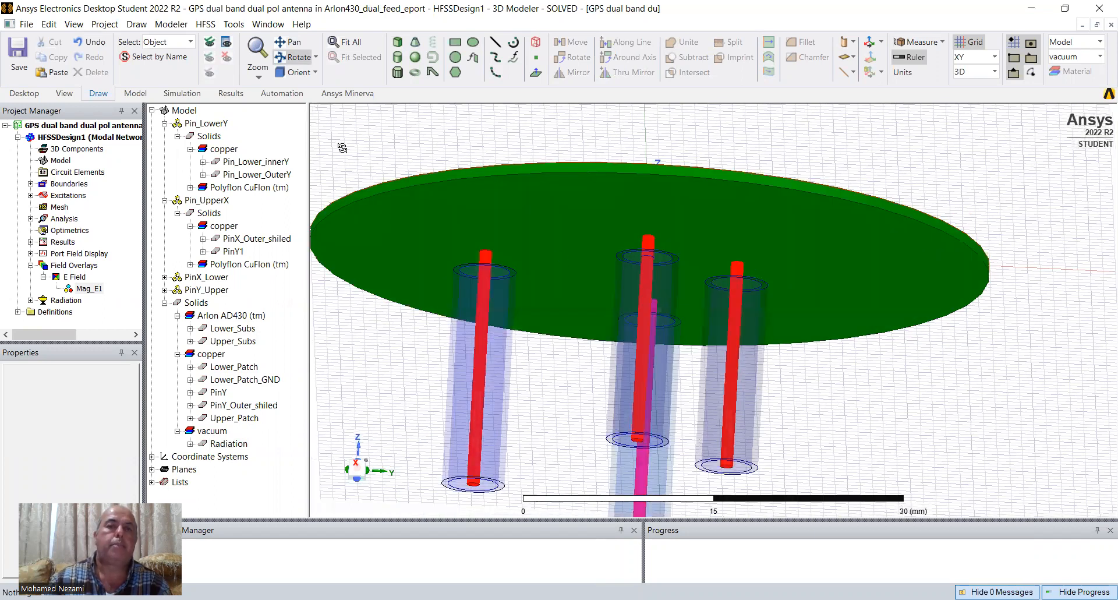
pyautogui.click(300, 72)
pyautogui.click(316, 114)
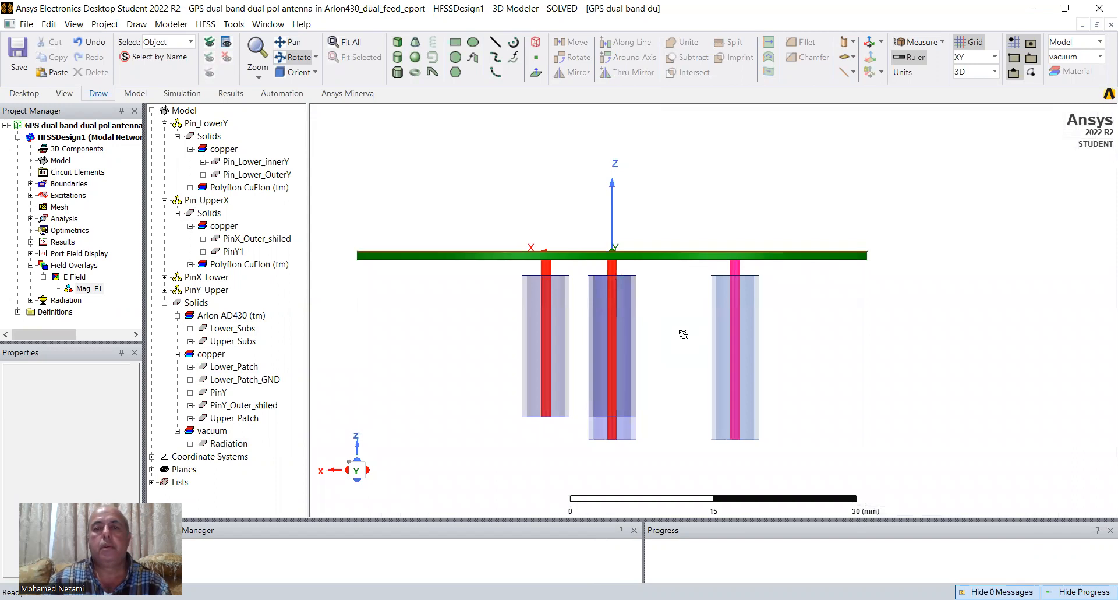
pyautogui.scroll(2, 684, 344)
pyautogui.moveTo(689, 322); pyautogui.dragTo(670, 294)
pyautogui.scroll(2, 672, 292)
pyautogui.scroll(-3, 672, 292)
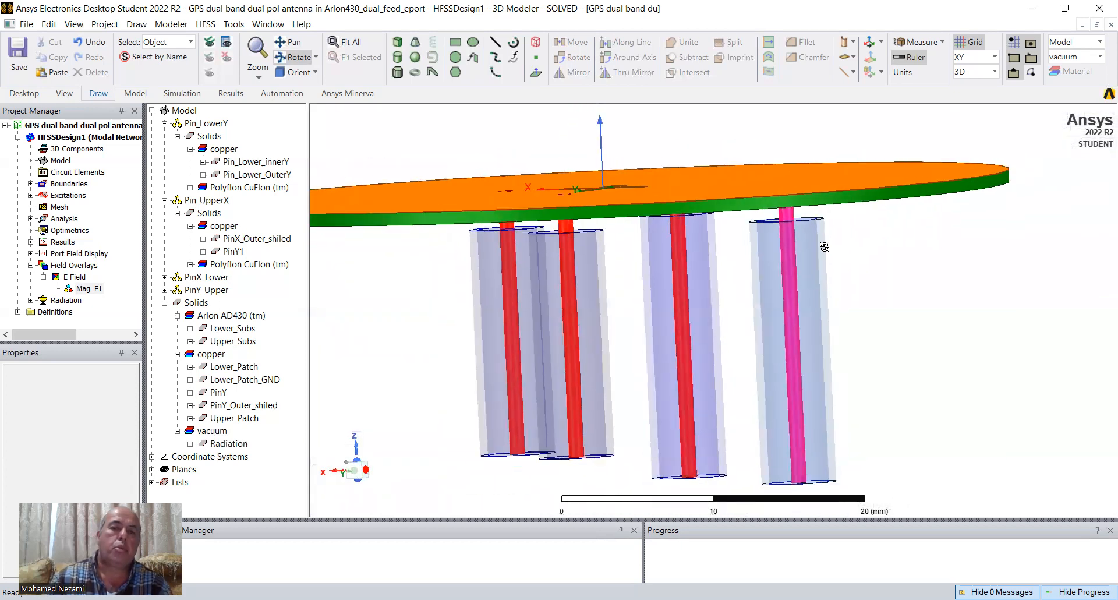
# Compare how the four shielded feed pins reach the upper substrate from beneath, and inspect the upper patch from above.
pyautogui.scroll(1, 670, 298)
pyautogui.moveTo(670, 301); pyautogui.dragTo(777, 263)
pyautogui.moveTo(919, 300); pyautogui.dragTo(916, 284)
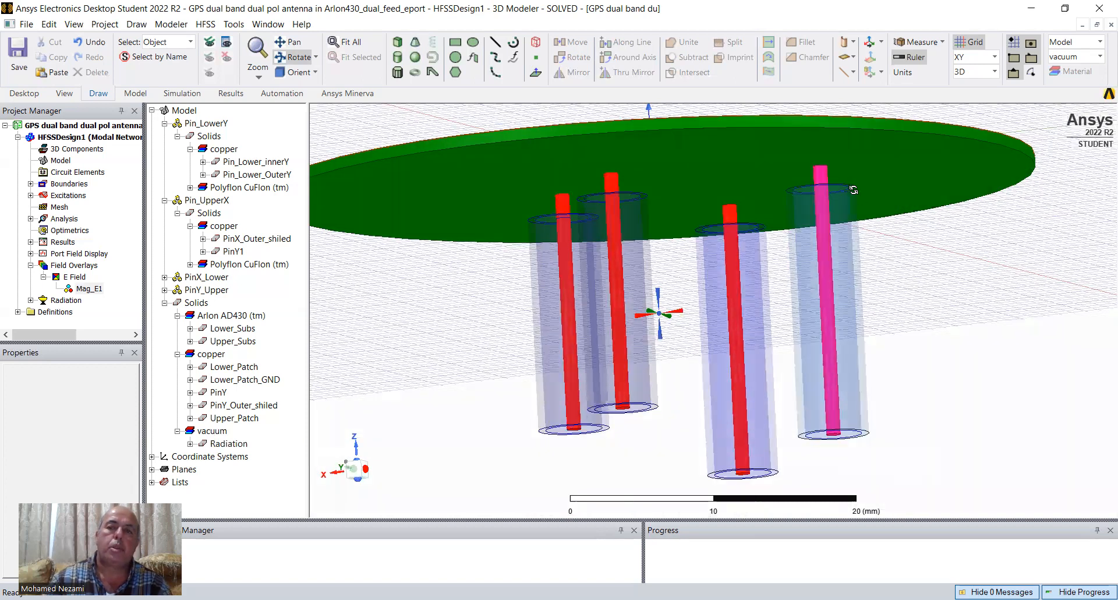
pyautogui.moveTo(854, 190); pyautogui.dragTo(825, 173)
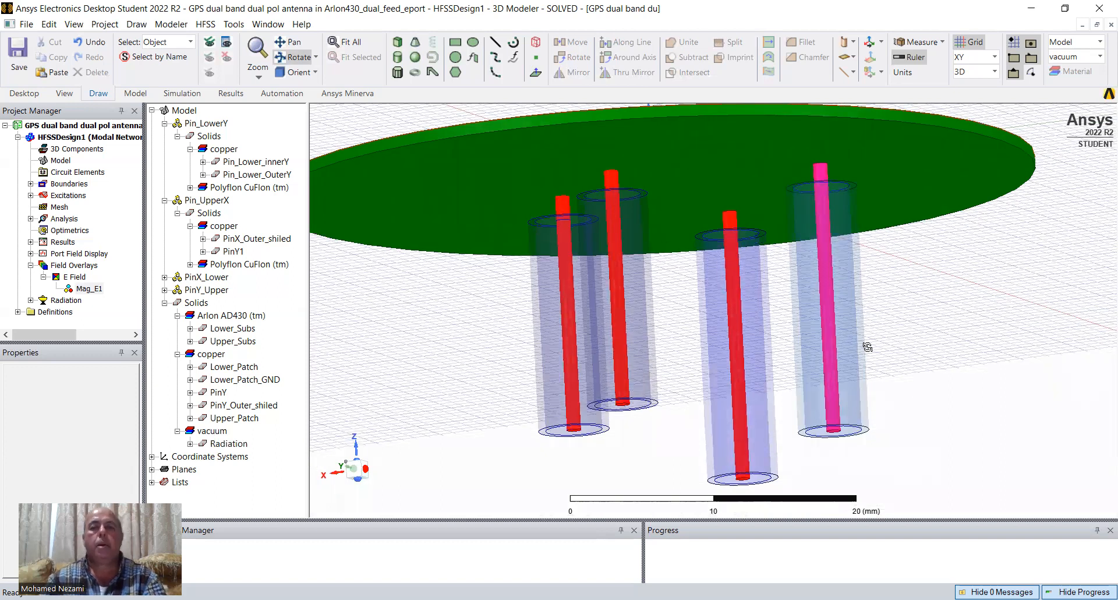
pyautogui.scroll(-1, 542, 343)
pyautogui.scroll(-6, 562, 247)
pyautogui.moveTo(548, 252); pyautogui.dragTo(550, 298)
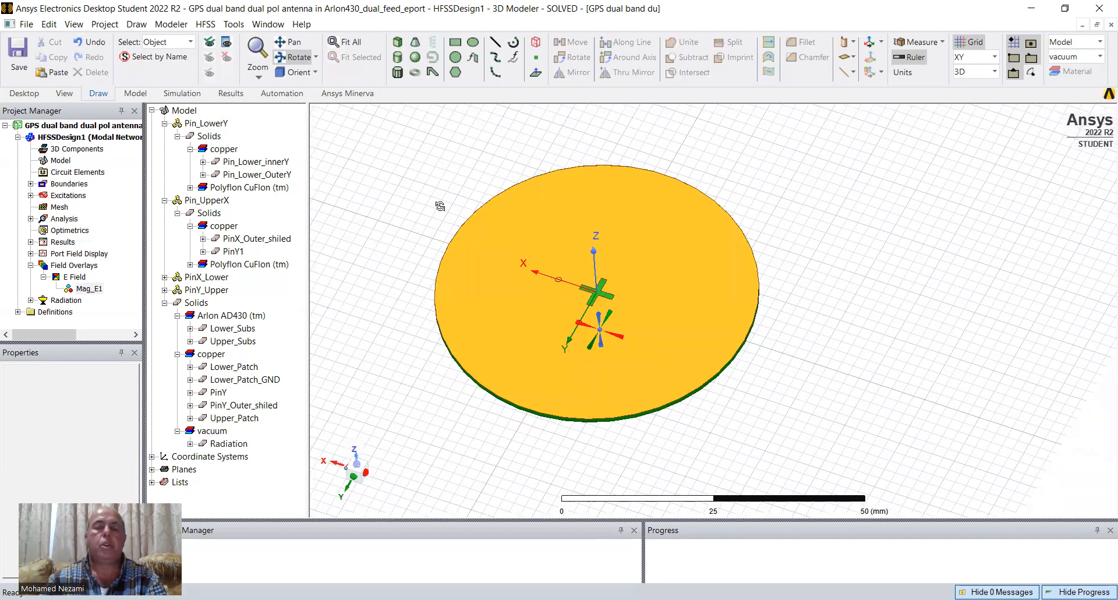
# Leave the rotate mode, make all hidden antenna objects visible again and hide the enclosing Radiation box.
pyautogui.rightClick(434, 166)
pyautogui.click(434, 167)
pyautogui.moveTo(348, 116); pyautogui.dragTo(860, 472)
pyautogui.rightClick(614, 255)
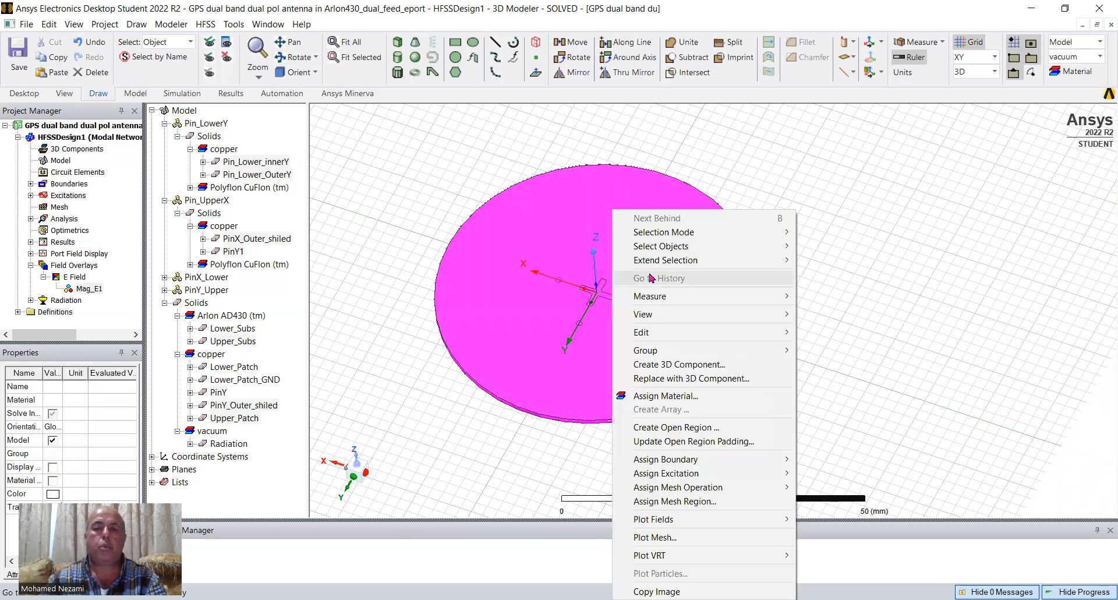
pyautogui.moveTo(650, 318)
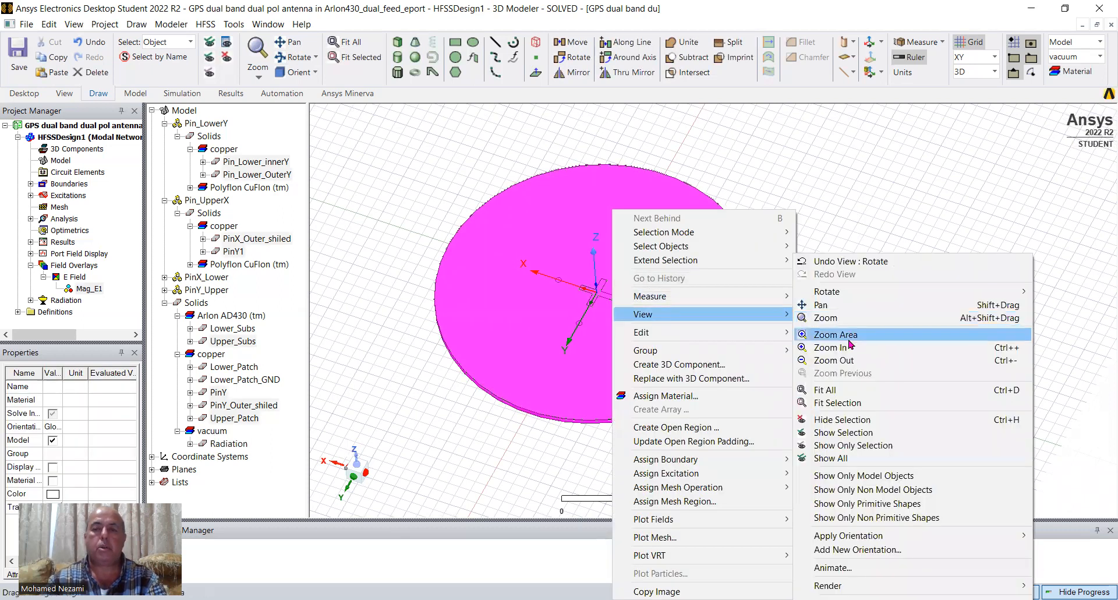
pyautogui.click(842, 459)
pyautogui.click(869, 282)
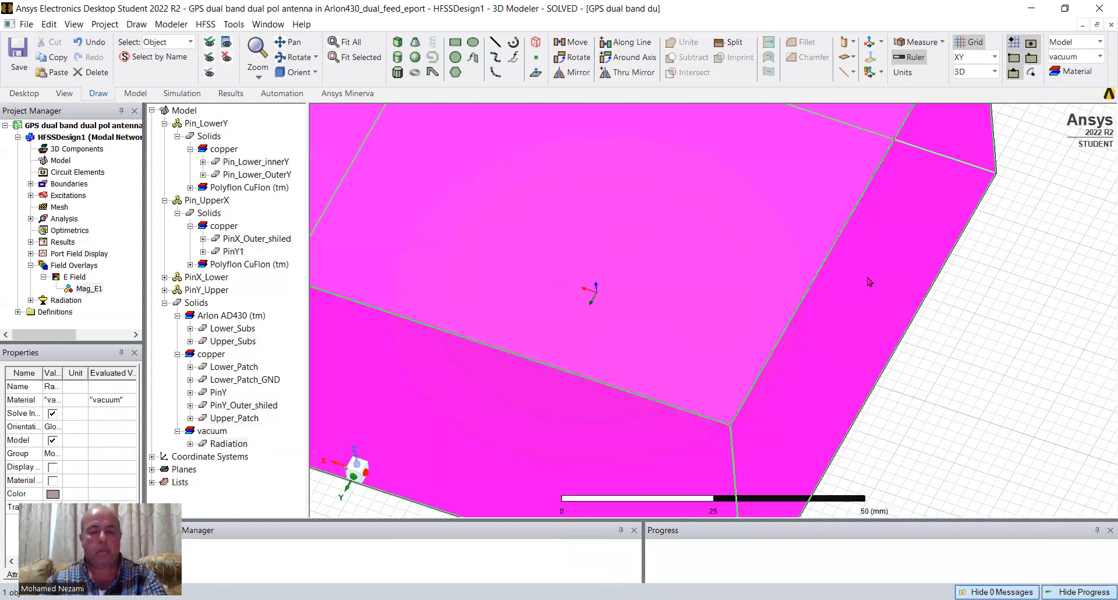
pyautogui.hotkey('ctrl', 'h')
# Examine the feed pins and their ground plane openings from below, and the two stacked patches from above.
pyautogui.click(295, 57)
pyautogui.moveTo(655, 320); pyautogui.dragTo(533, 427)
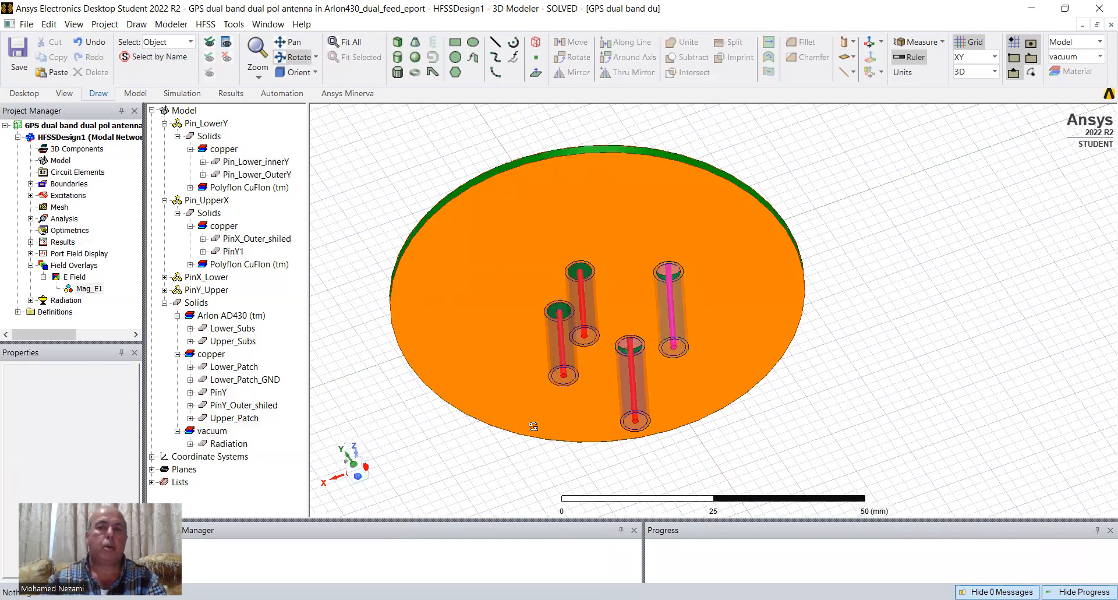
pyautogui.moveTo(658, 206); pyautogui.dragTo(660, 186)
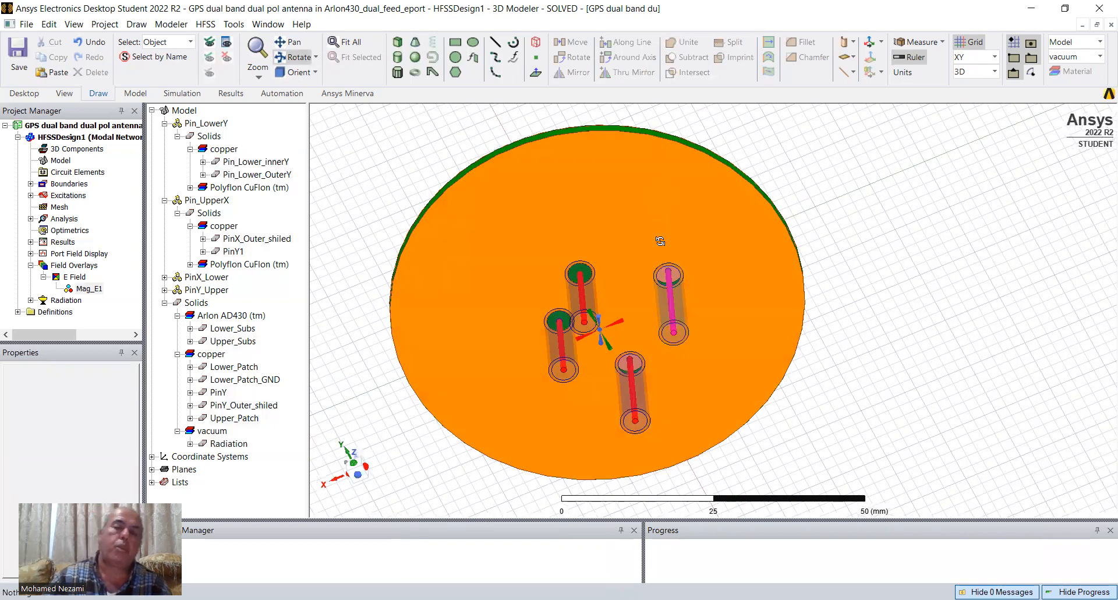
pyautogui.moveTo(660, 241); pyautogui.dragTo(663, 264)
pyautogui.moveTo(655, 186); pyautogui.dragTo(519, 400)
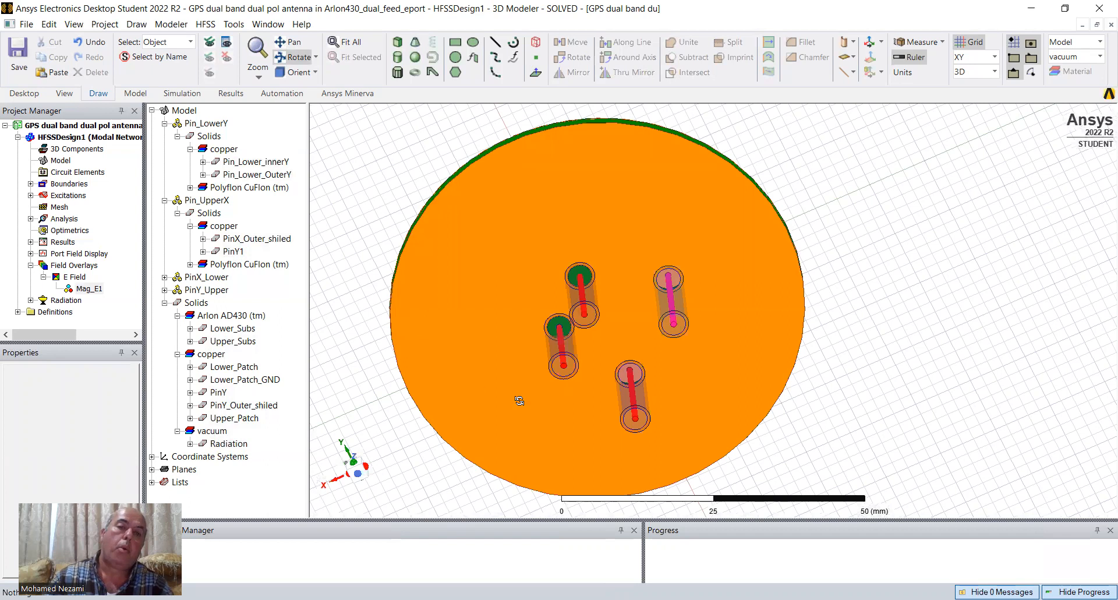
pyautogui.moveTo(647, 215); pyautogui.dragTo(626, 280)
pyautogui.moveTo(626, 333); pyautogui.dragTo(735, 334)
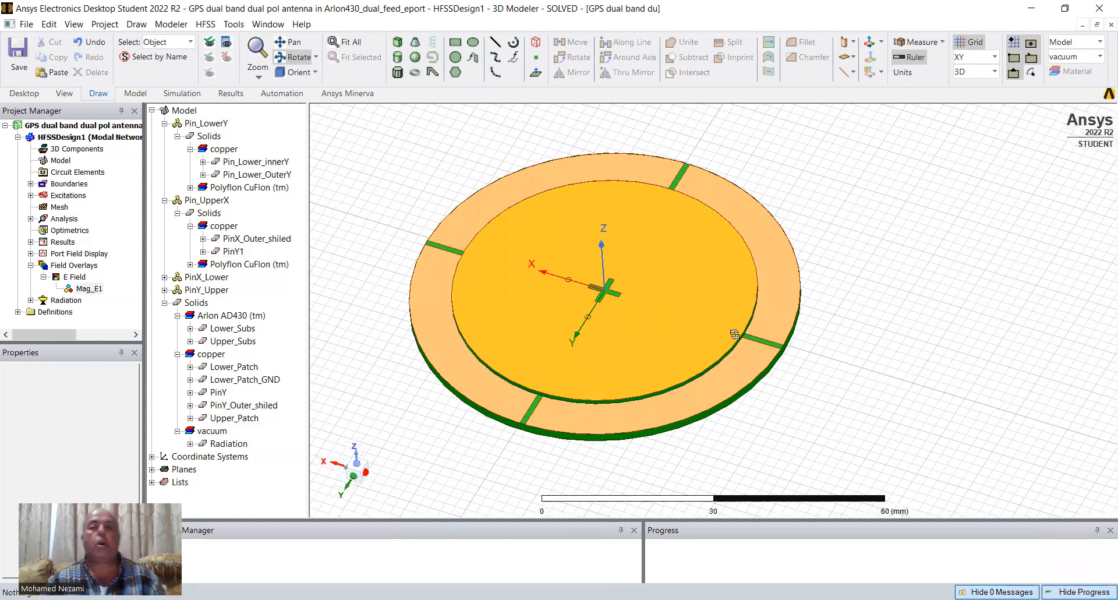
# Compare the feed pin layout beneath the antenna with the edge slots and centre cross on its patches, ending in a side view.
pyautogui.scroll(-2, 736, 334)
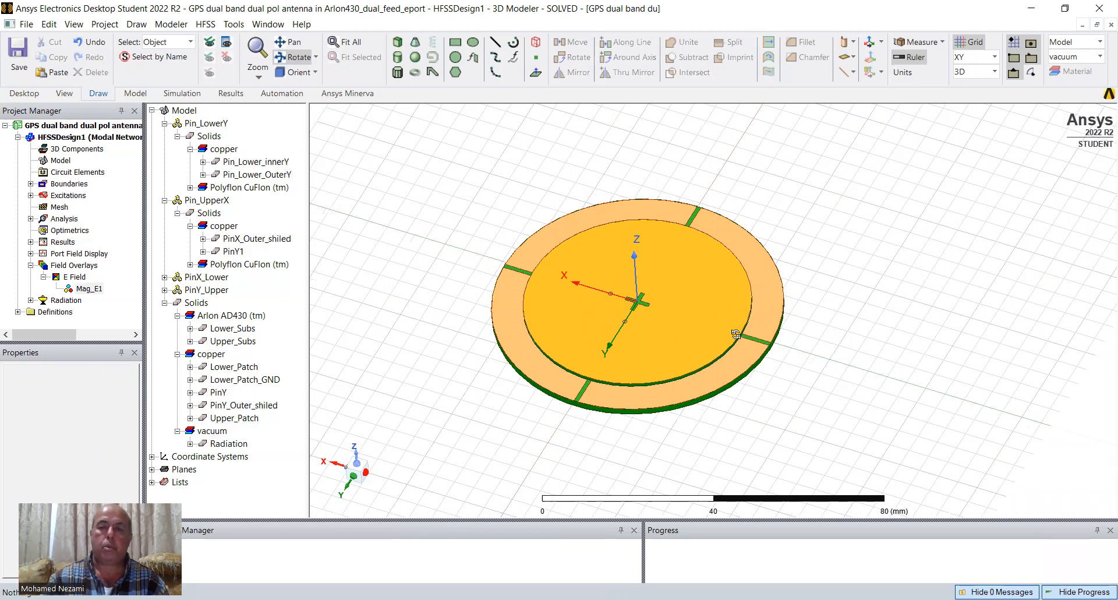
pyautogui.moveTo(702, 341); pyautogui.dragTo(553, 252)
pyautogui.moveTo(697, 240)
pyautogui.mouseDown()
pyautogui.moveTo(688, 355)
pyautogui.moveTo(675, 249)
pyautogui.moveTo(690, 278)
pyautogui.moveTo(697, 233)
pyautogui.mouseUp()
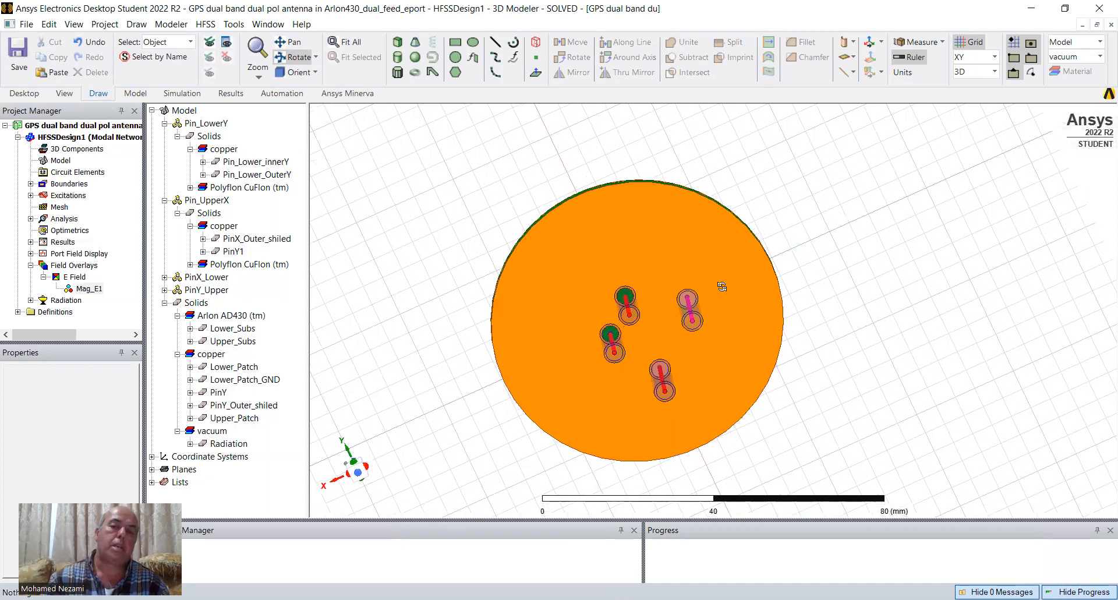
pyautogui.moveTo(716, 392); pyautogui.dragTo(719, 393)
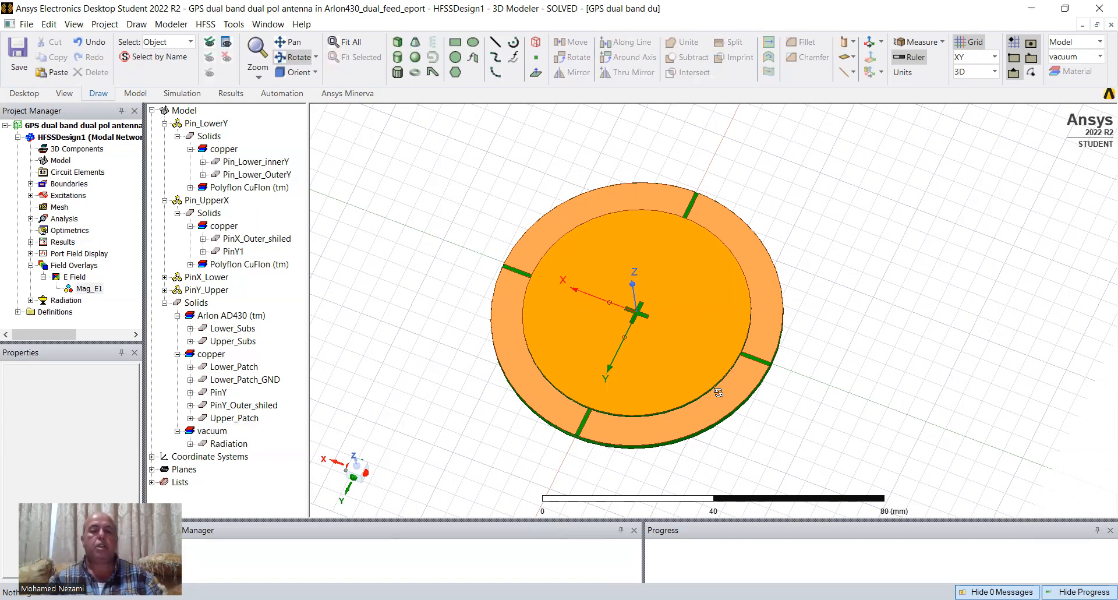
pyautogui.moveTo(686, 392); pyautogui.dragTo(682, 348)
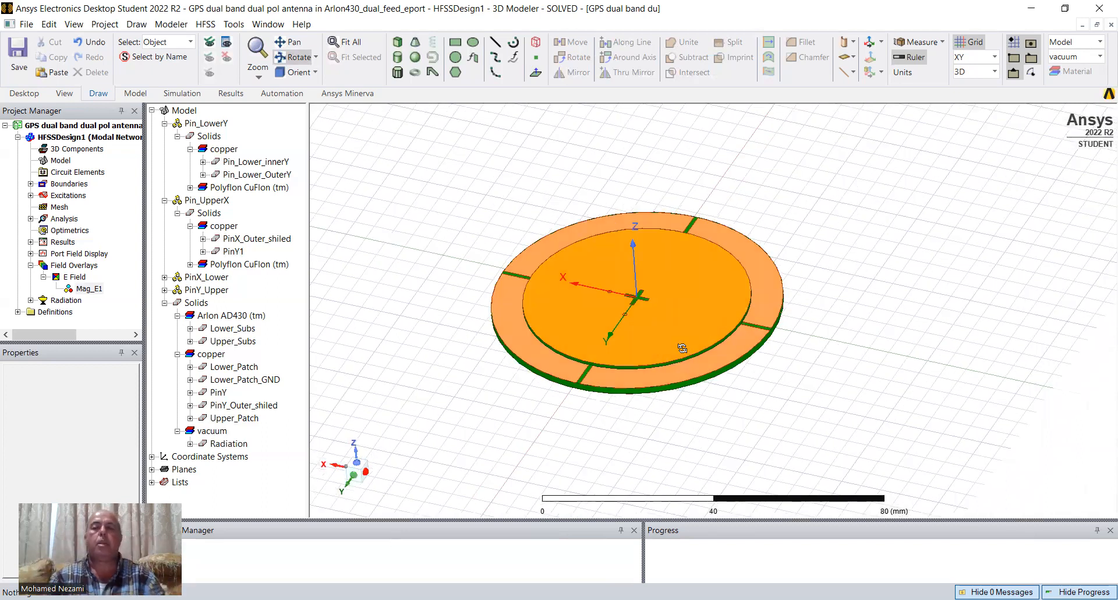
pyautogui.moveTo(674, 346); pyautogui.dragTo(558, 209)
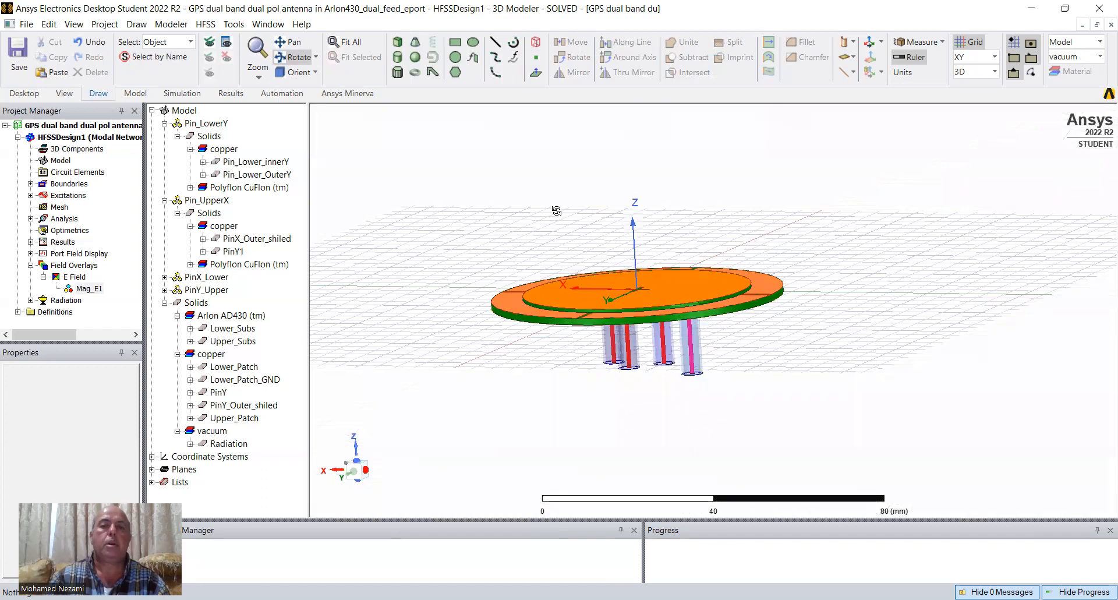
# Leave the rotate mode, select the whole antenna and show all objects, including the Radiation box.
pyautogui.press('Escape')
pyautogui.scroll(-4, 535, 169)
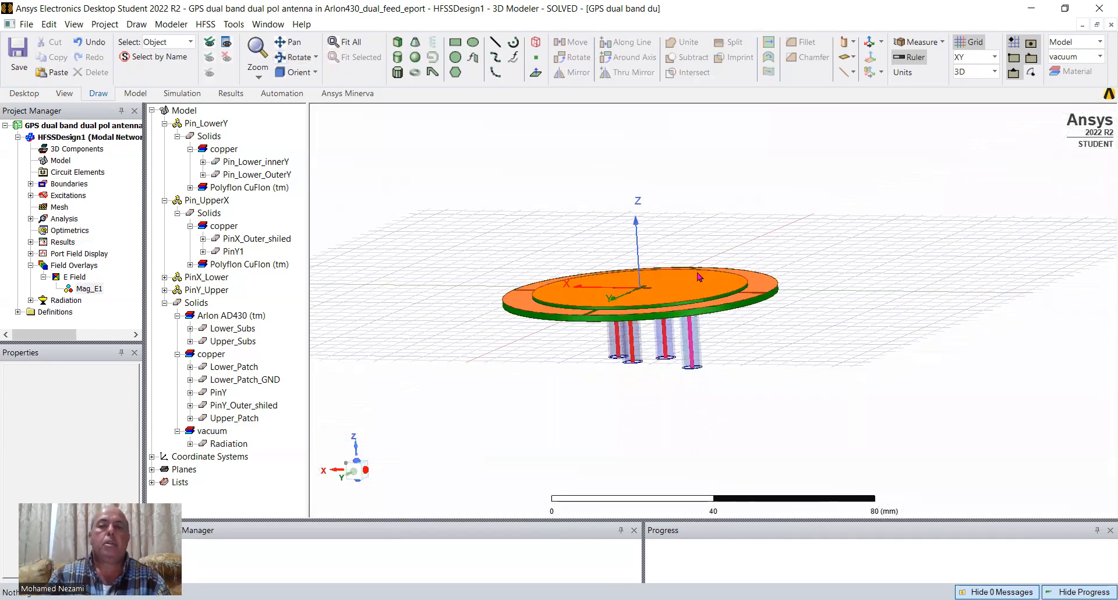
pyautogui.moveTo(500, 160); pyautogui.dragTo(807, 454)
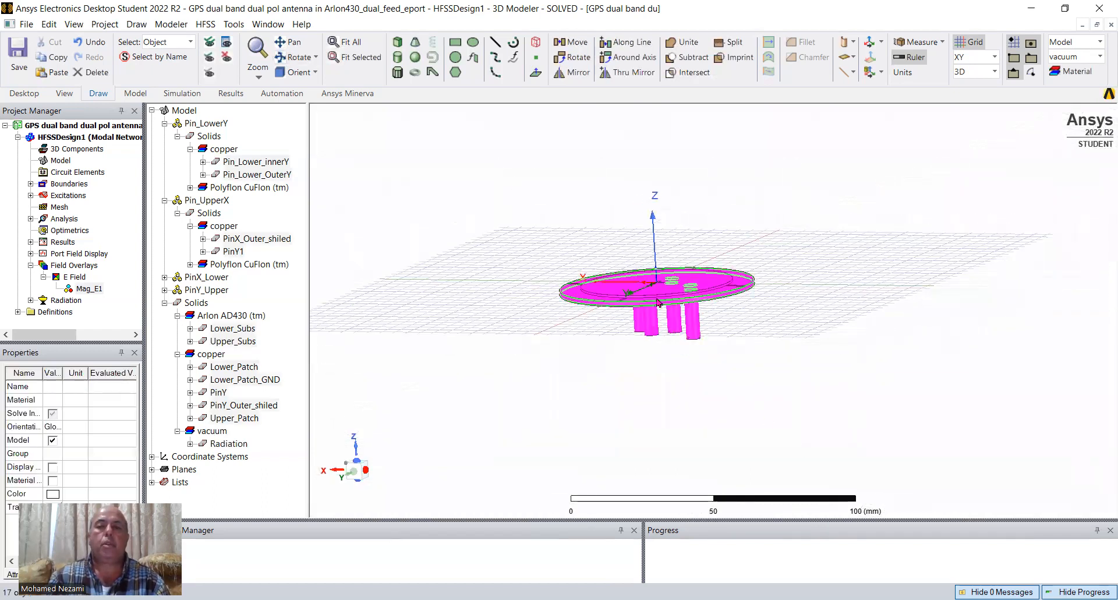
pyautogui.rightClick(657, 209)
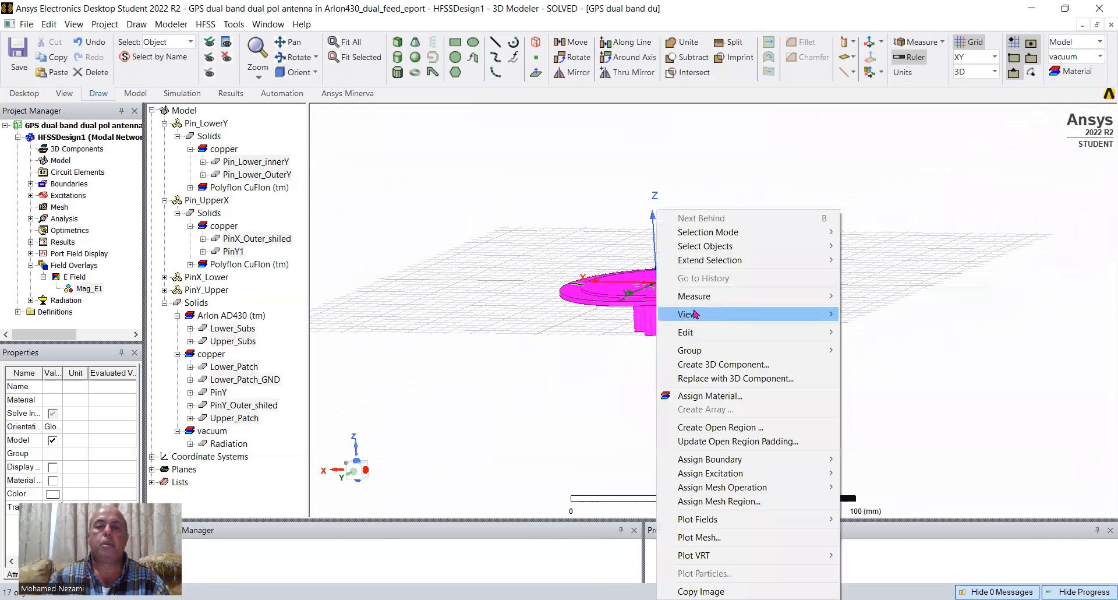
pyautogui.moveTo(693, 315)
pyautogui.click(883, 458)
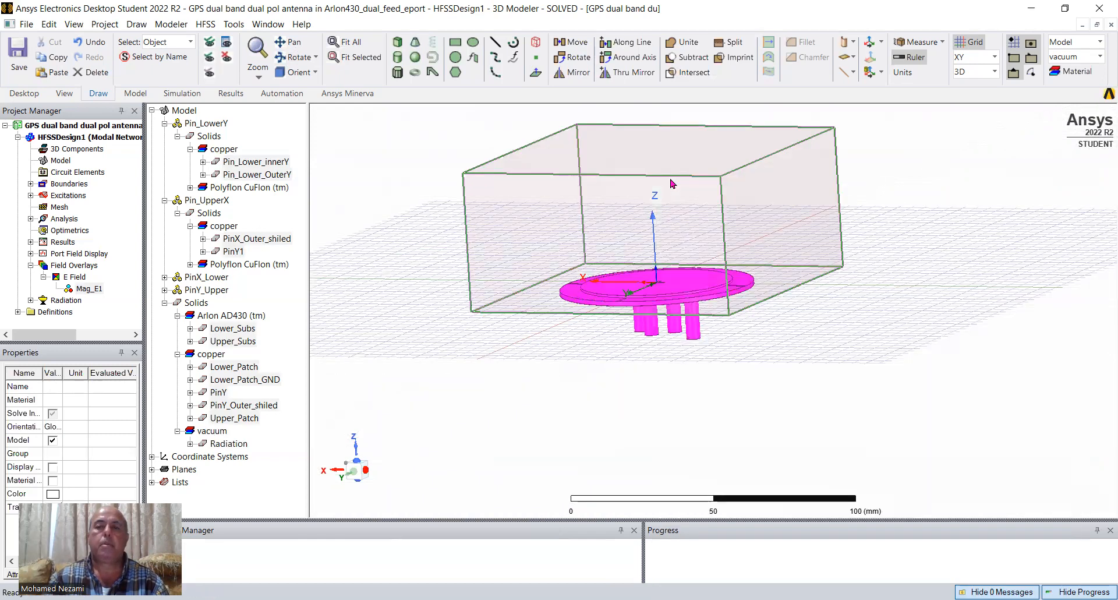
# Hide the Radiation vacuum box so only the stacked patches and feed pins remain in view.
pyautogui.click(673, 183)
pyautogui.rightClick(741, 286)
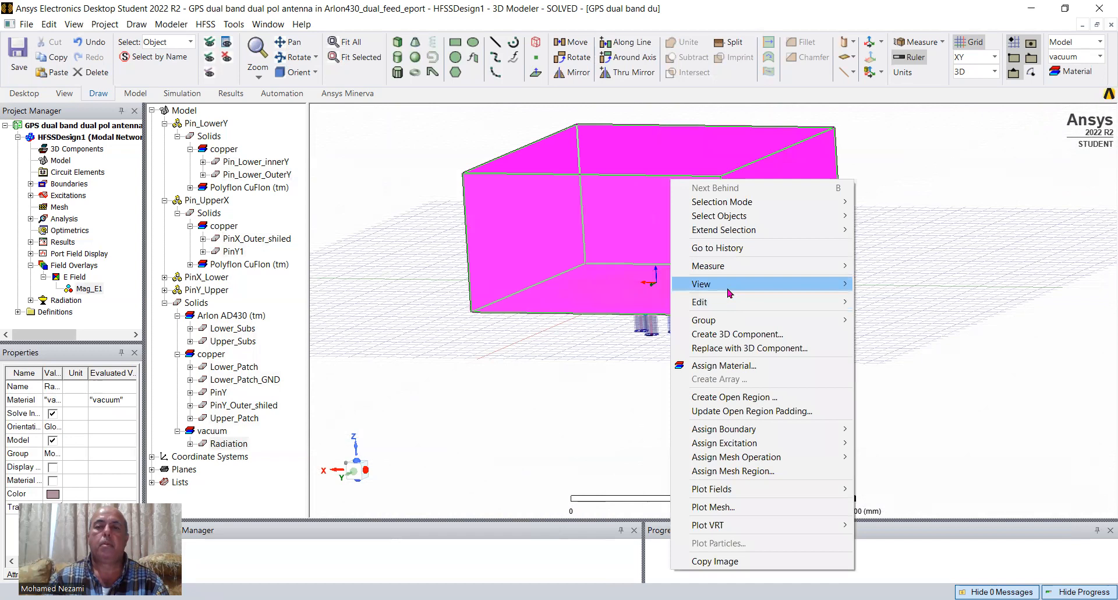
pyautogui.click(933, 154)
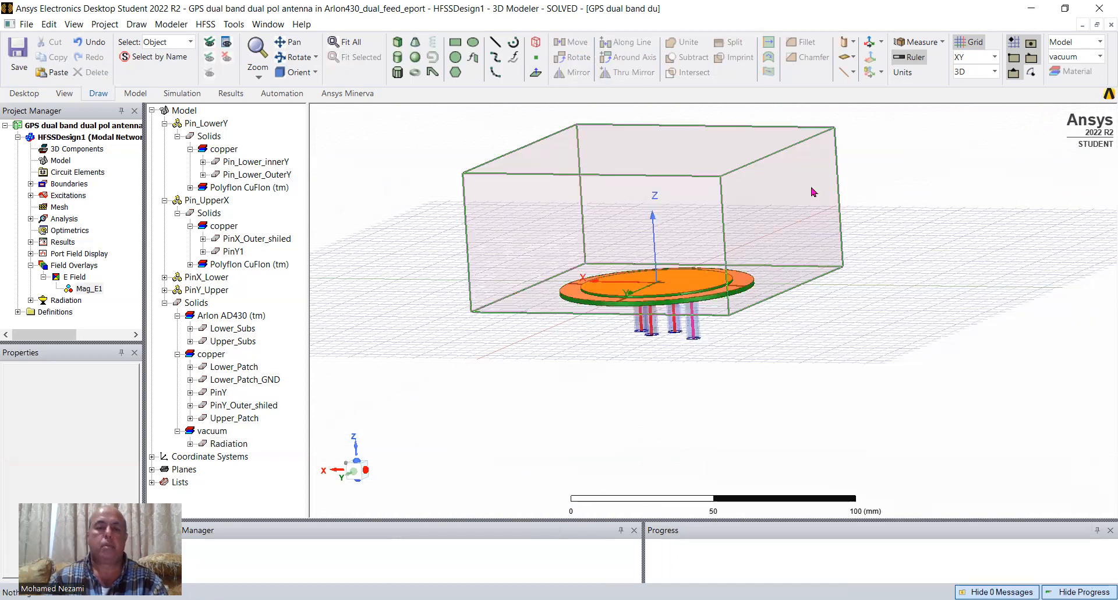
pyautogui.click(814, 192)
pyautogui.click(812, 188)
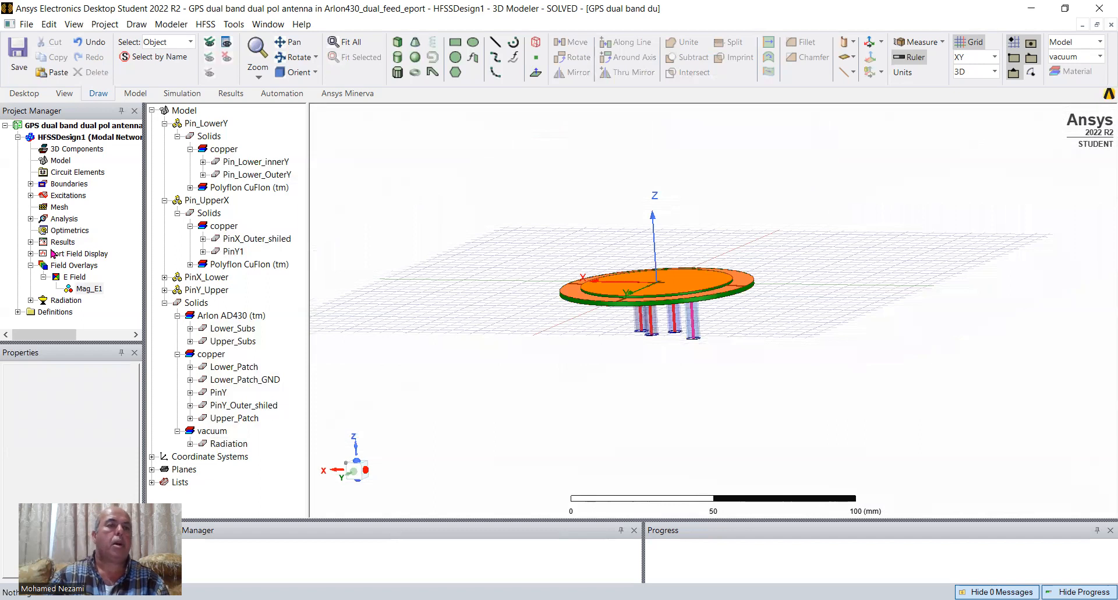
# Open S Parameter Plot 1 from the results and move marker m6 along the dB(S(1,1)) curve to 1.5705 GHz.
pyautogui.click(30, 242)
pyautogui.moveTo(133, 206); pyautogui.dragTo(140, 243)
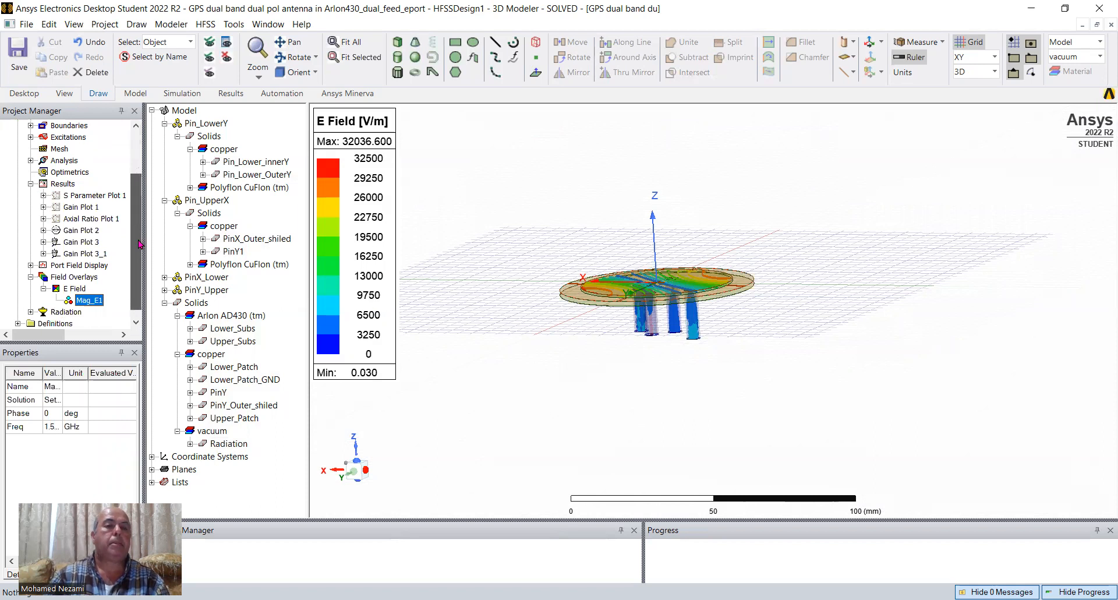
pyautogui.click(73, 195)
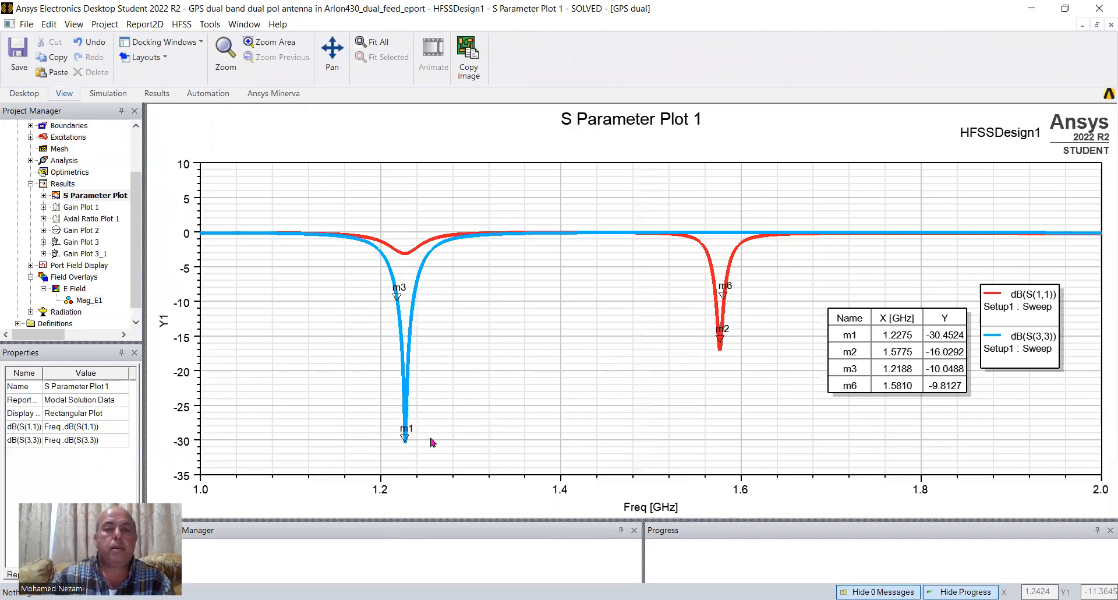
pyautogui.moveTo(724, 295); pyautogui.dragTo(714, 287)
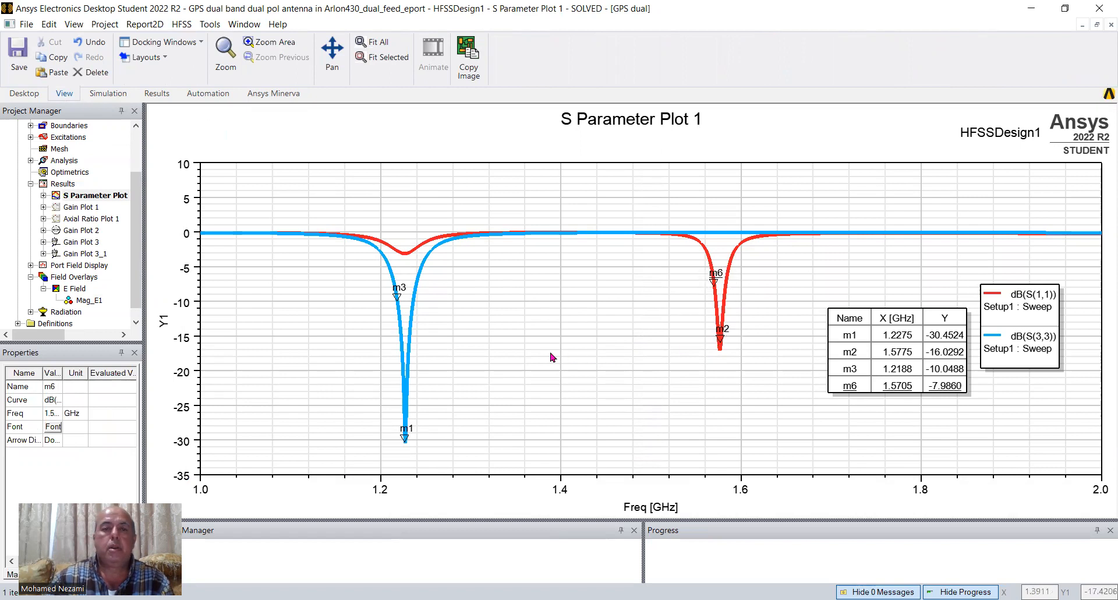
# Add markers near the -10 dB level at 1.2368 GHz on the dB(S(3,3)) curve and 1.5813 GHz on the dB(S(1,1)) curve.
pyautogui.rightClick(510, 337)
pyautogui.moveTo(524, 340)
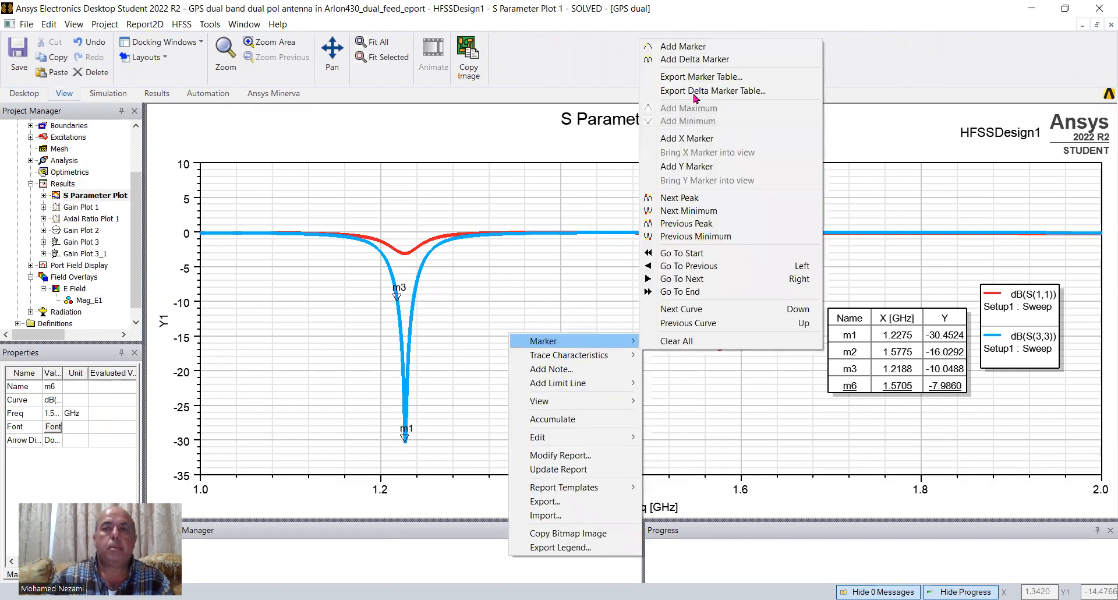
pyautogui.click(687, 49)
pyautogui.click(414, 294)
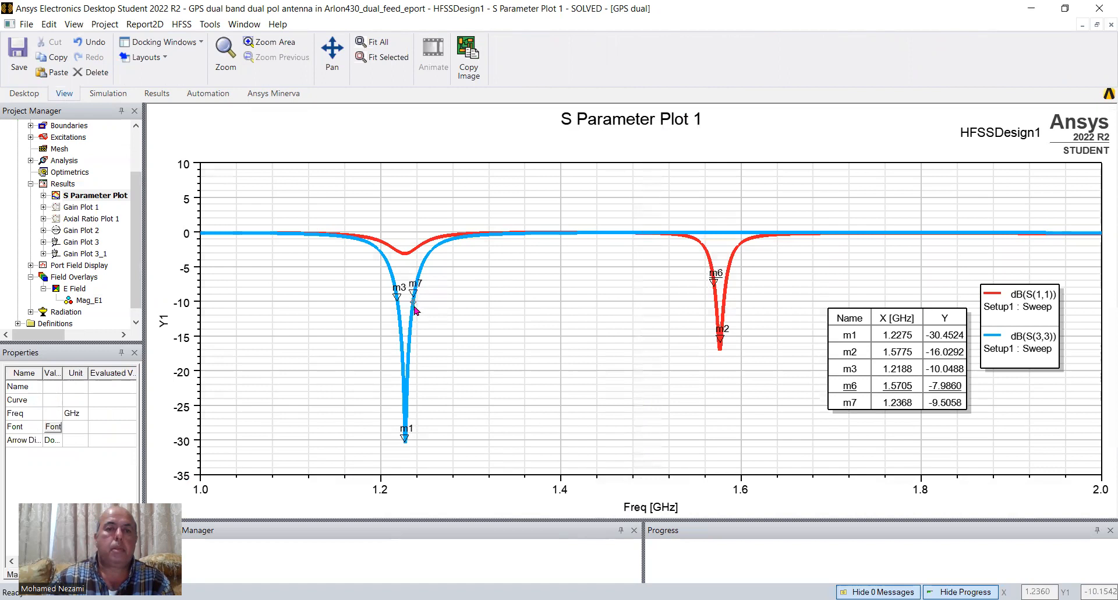
pyautogui.click(724, 298)
# Finish adding markers and move marker m6 to 1.5720 GHz on the dB(S(1,1)) curve.
pyautogui.rightClick(618, 323)
pyautogui.click(635, 320)
pyautogui.click(714, 296)
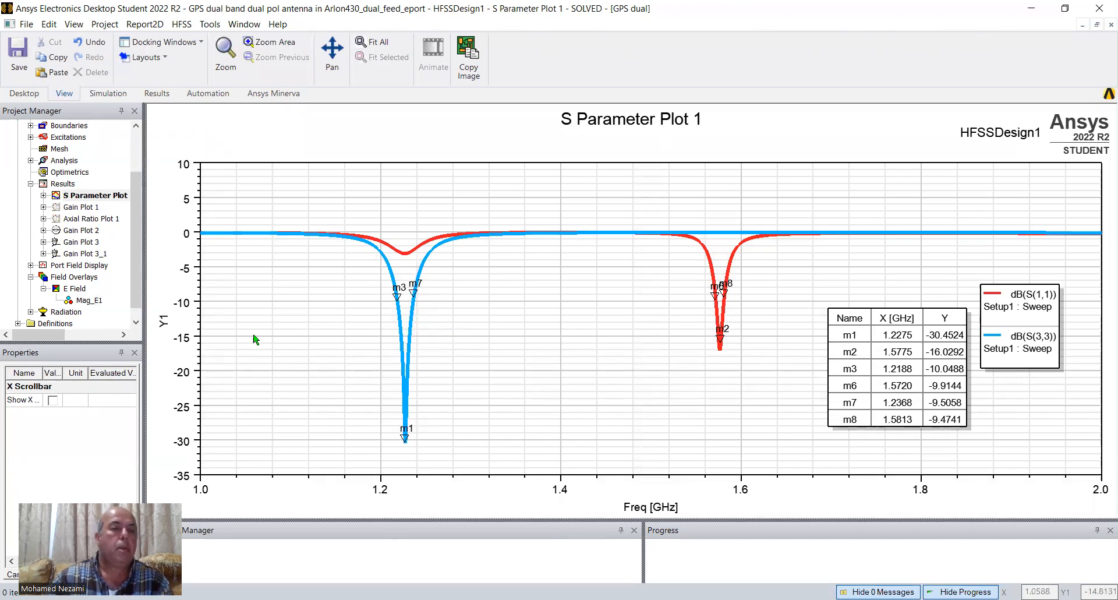
# Review Gain Plot 1 and Axial Ratio Plot 1 for the 1.227 GHz and 1.575 GHz curves.
pyautogui.click(84, 207)
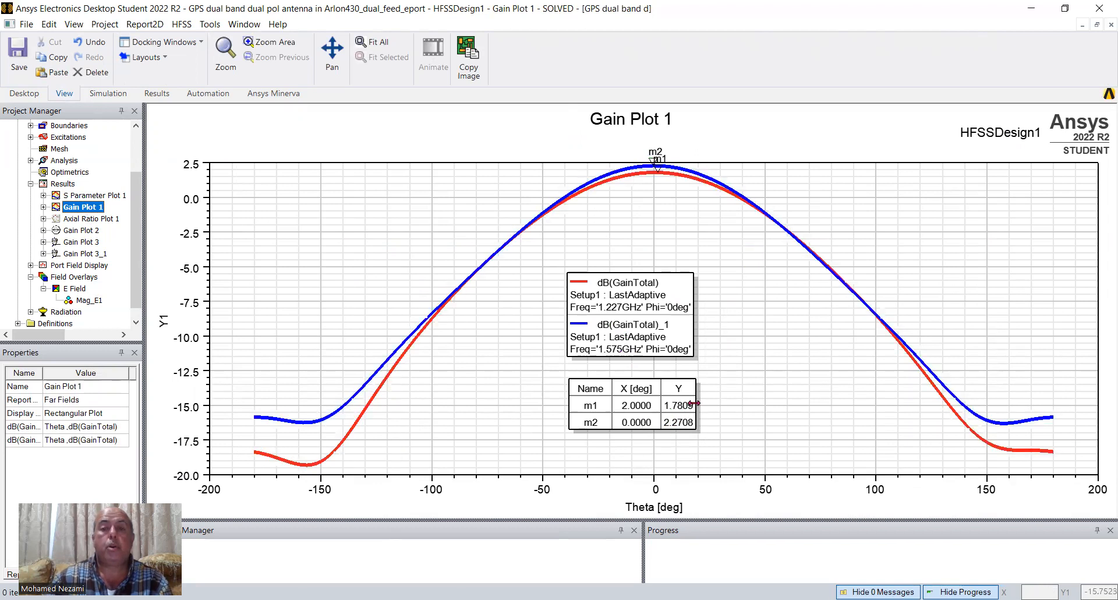
pyautogui.click(94, 219)
pyautogui.doubleClick(93, 219)
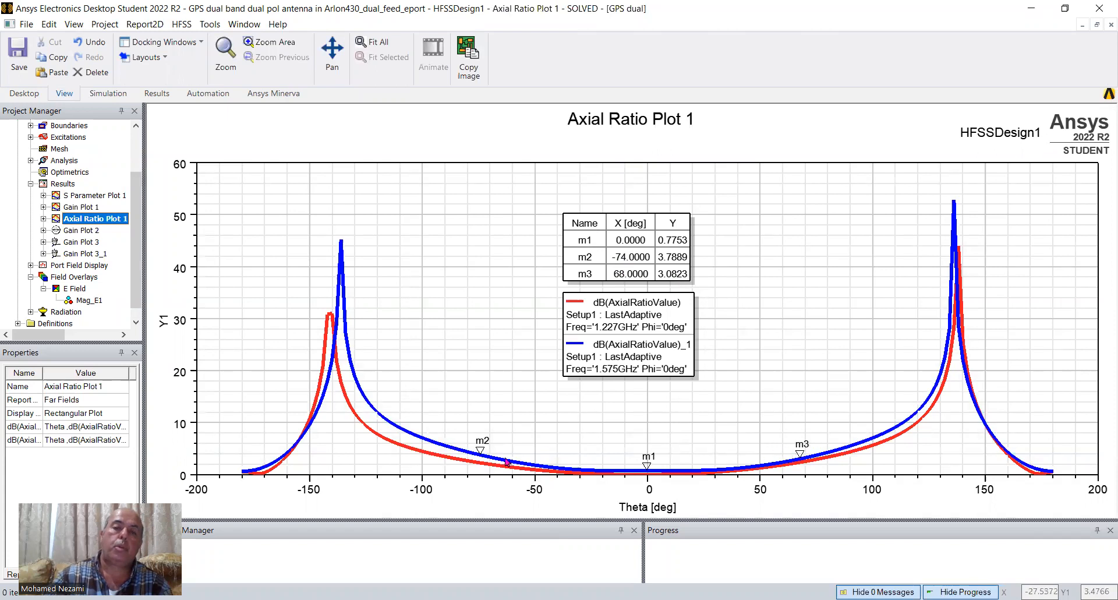
# Open Gain Plot 2 and move its marker table closer to the radiation pattern.
pyautogui.doubleClick(80, 230)
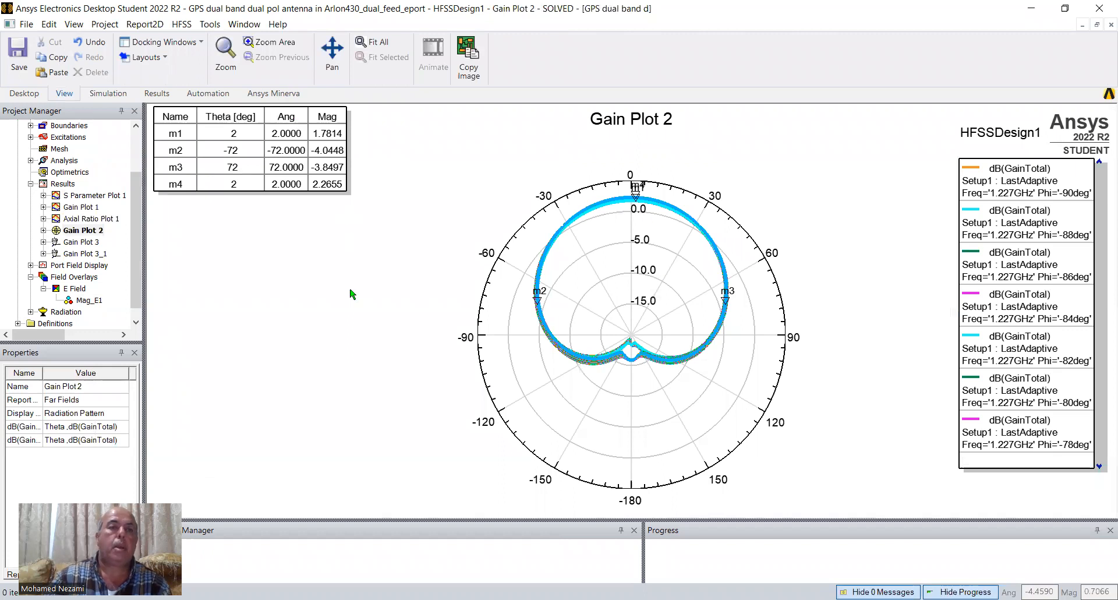
pyautogui.moveTo(408, 276); pyautogui.dragTo(408, 277)
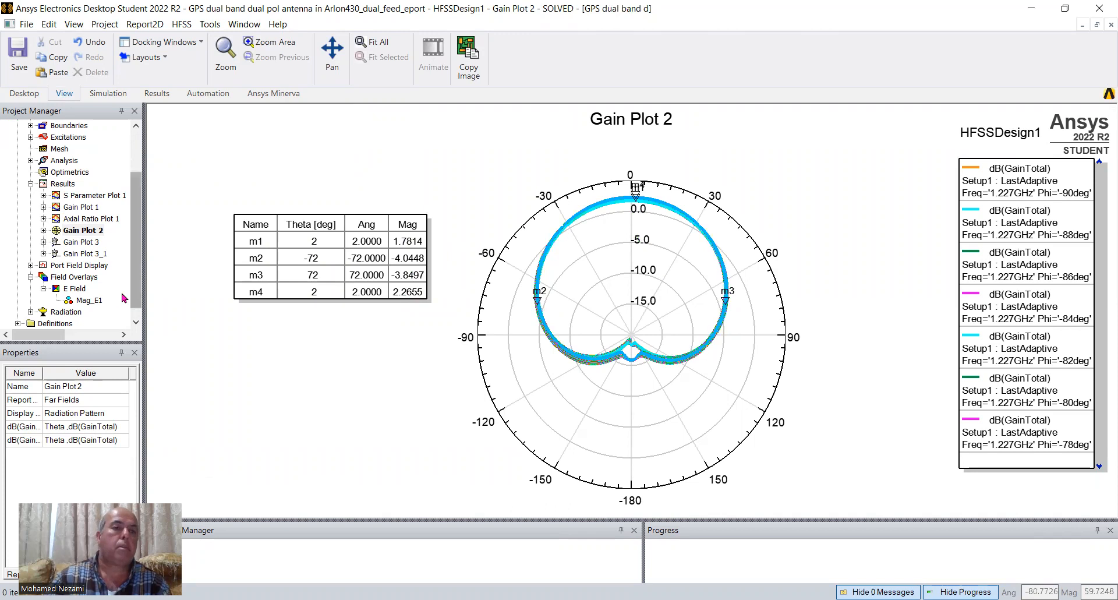
# Inspect the 3D polar gain patterns in Gain Plot 3 and Gain Plot 3_1 from rotated angles.
pyautogui.doubleClick(84, 242)
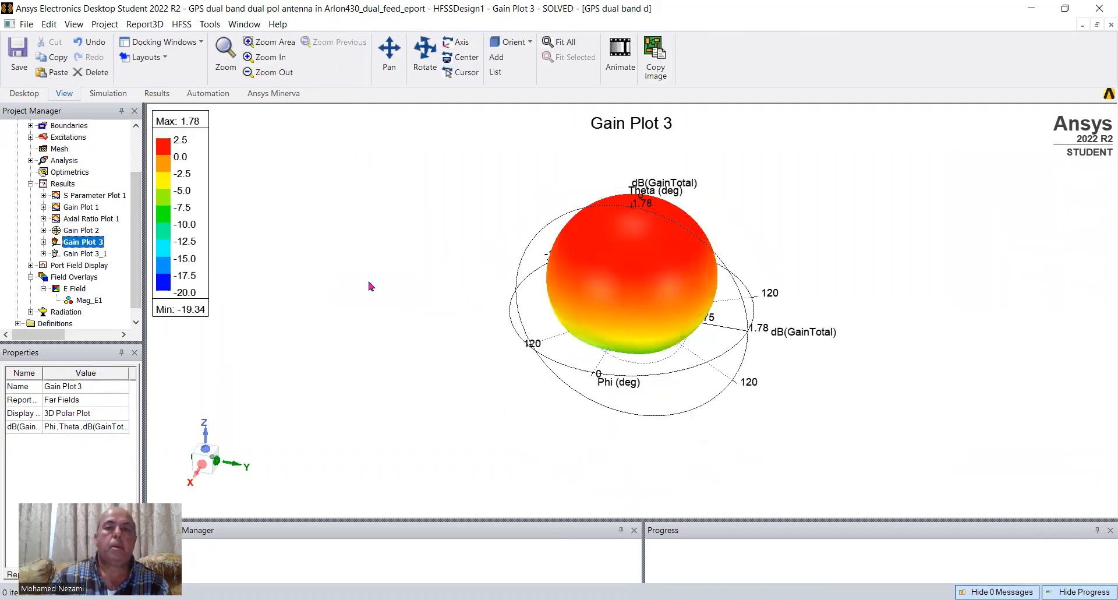
pyautogui.click(425, 56)
pyautogui.moveTo(693, 275); pyautogui.dragTo(723, 246)
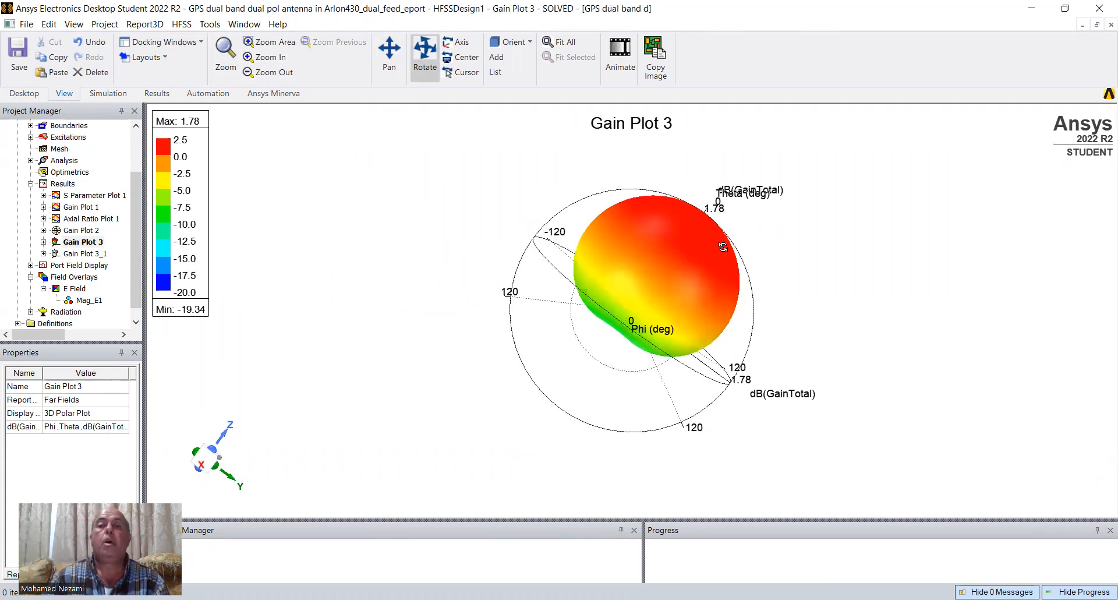
pyautogui.moveTo(723, 247); pyautogui.dragTo(714, 235)
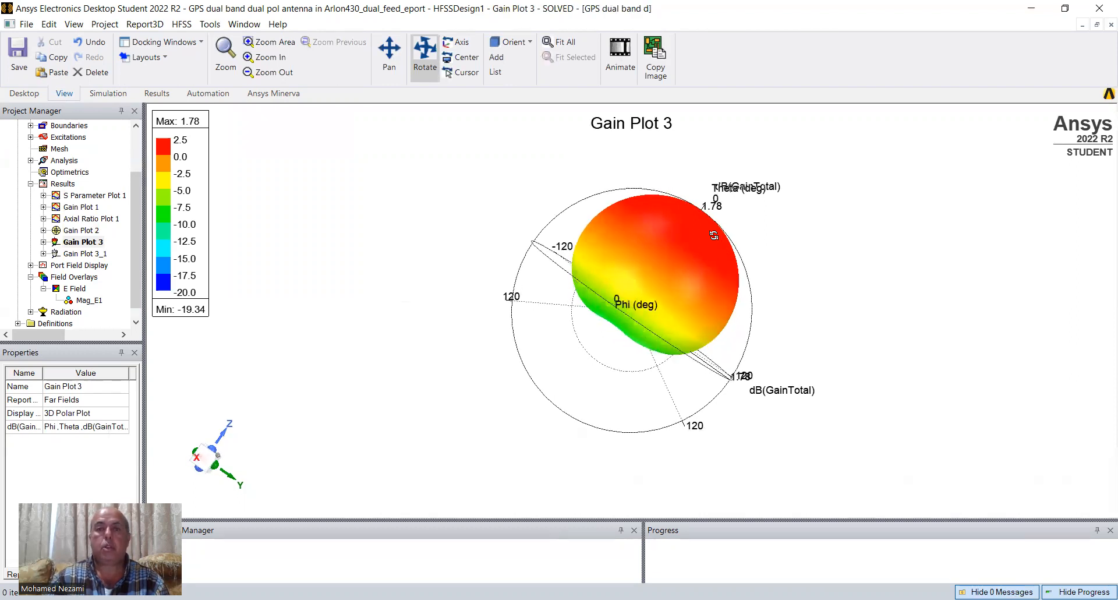
pyautogui.doubleClick(83, 255)
pyautogui.click(425, 55)
pyautogui.moveTo(643, 251); pyautogui.dragTo(667, 193)
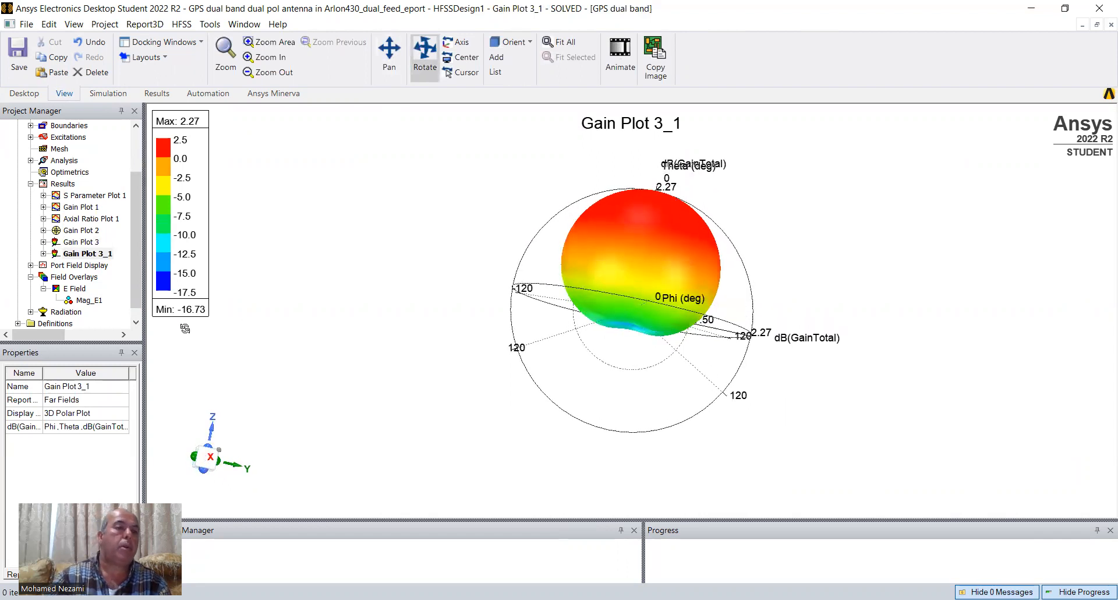
# Display the Mag_E1 field overlay on the antenna, viewed from above, and check the plot's frequency setting.
pyautogui.click(82, 301)
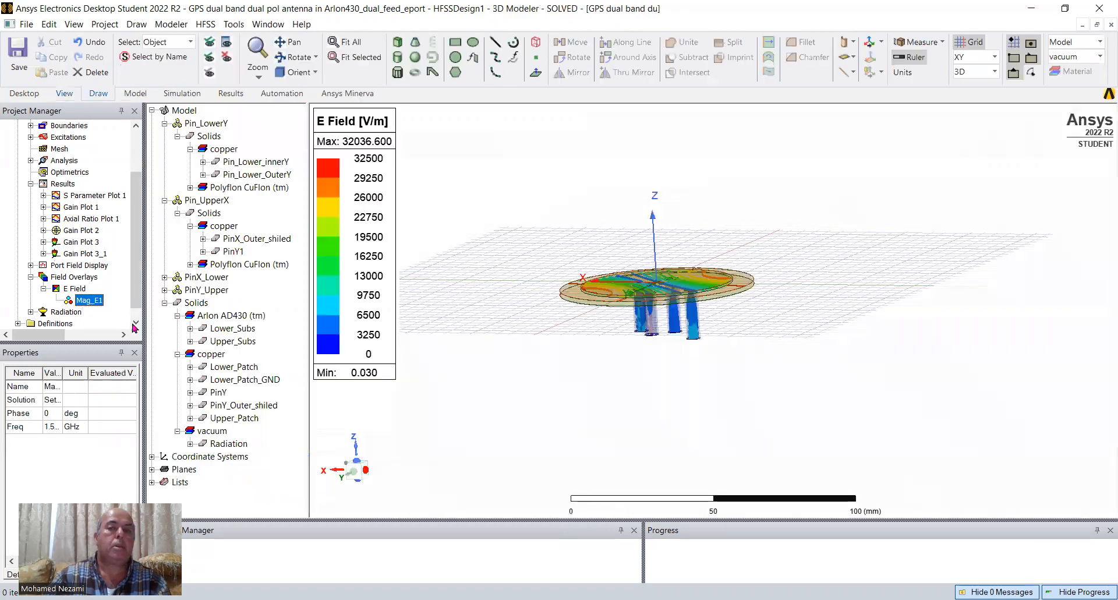
pyautogui.click(294, 57)
pyautogui.moveTo(705, 235); pyautogui.dragTo(608, 325)
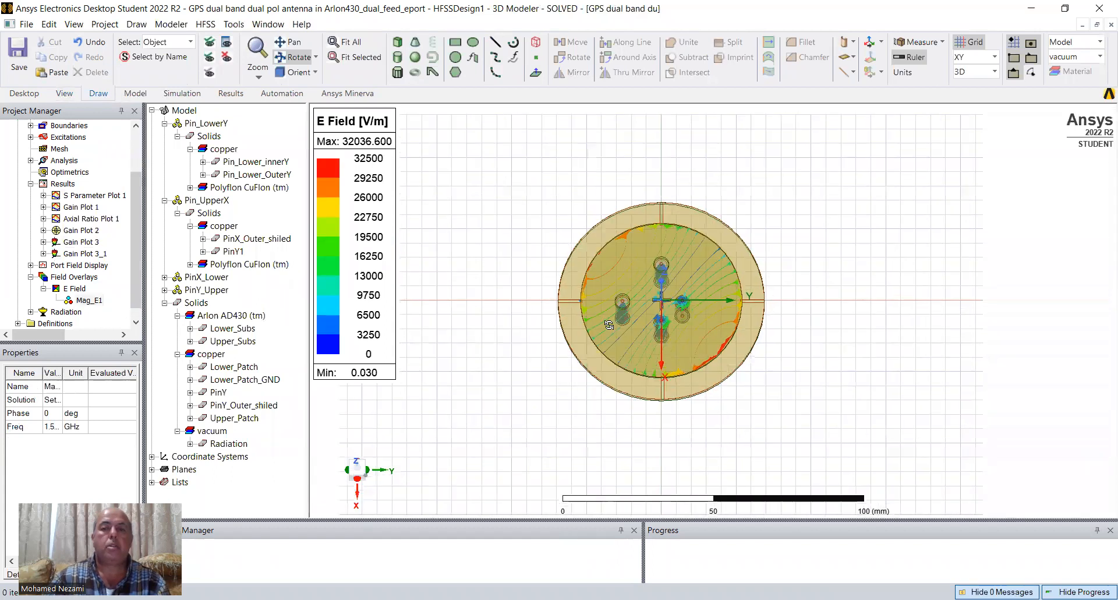
pyautogui.scroll(3, 617, 333)
pyautogui.click(87, 301)
pyautogui.rightClick(89, 303)
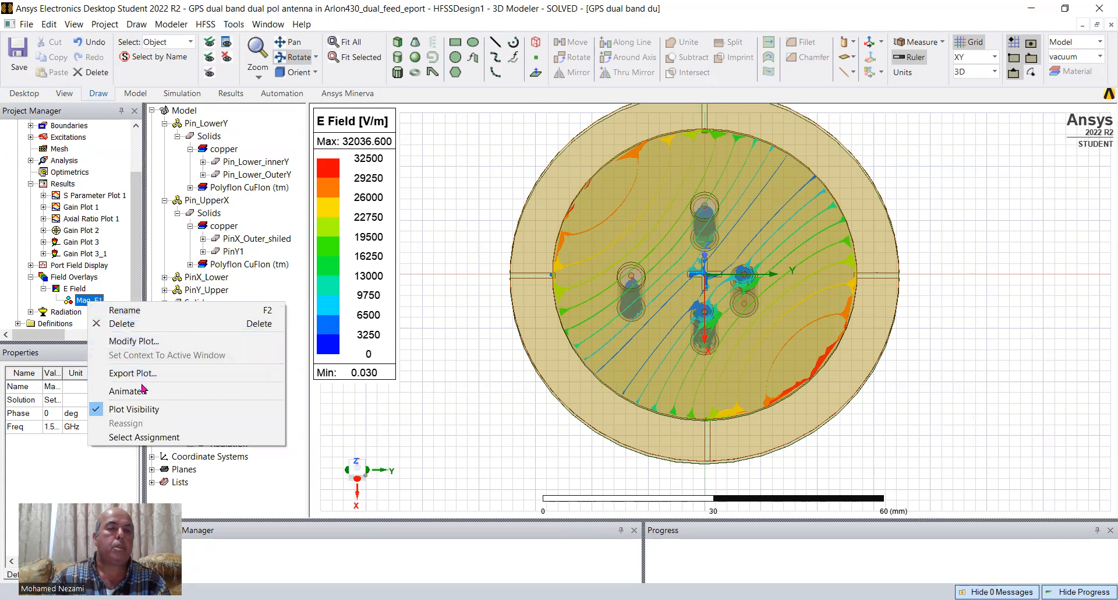
pyautogui.click(133, 341)
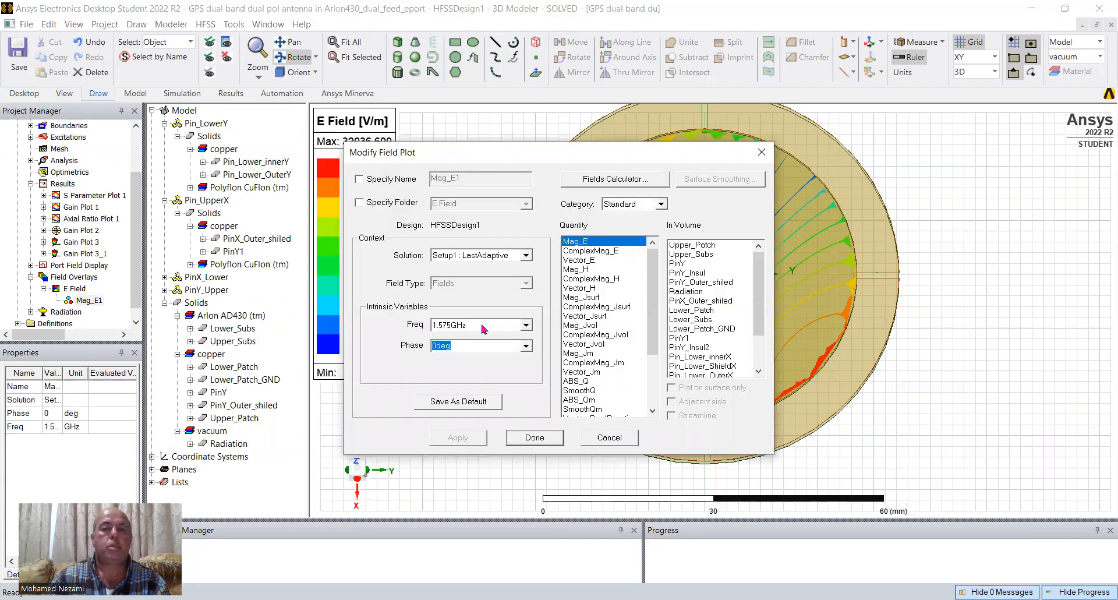
pyautogui.press('Escape')
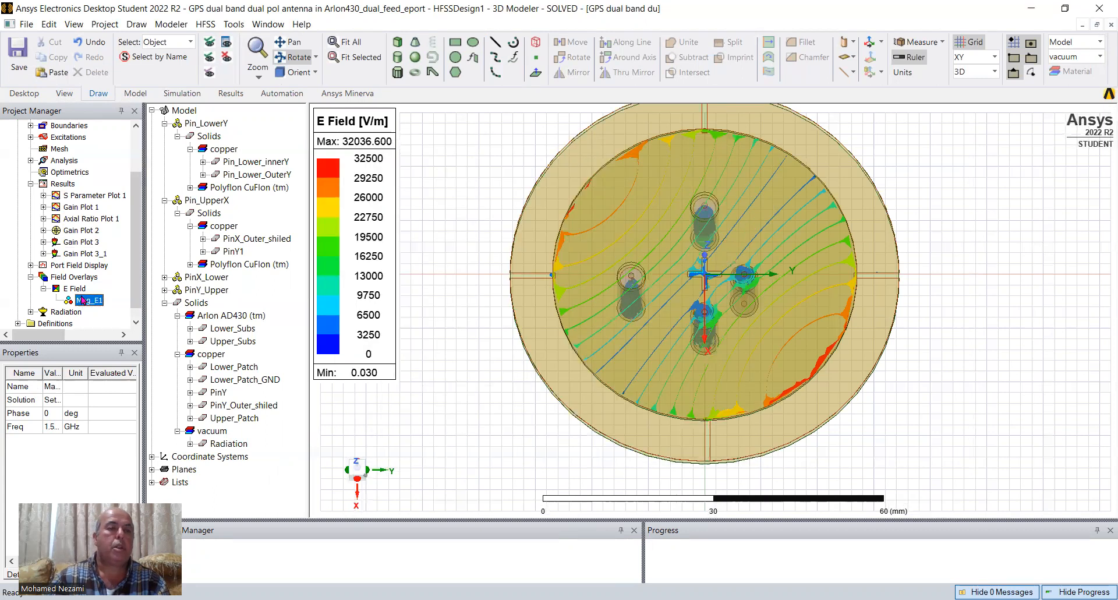
# Animate the Mag_E1 E-field plot over phase.
pyautogui.rightClick(82, 300)
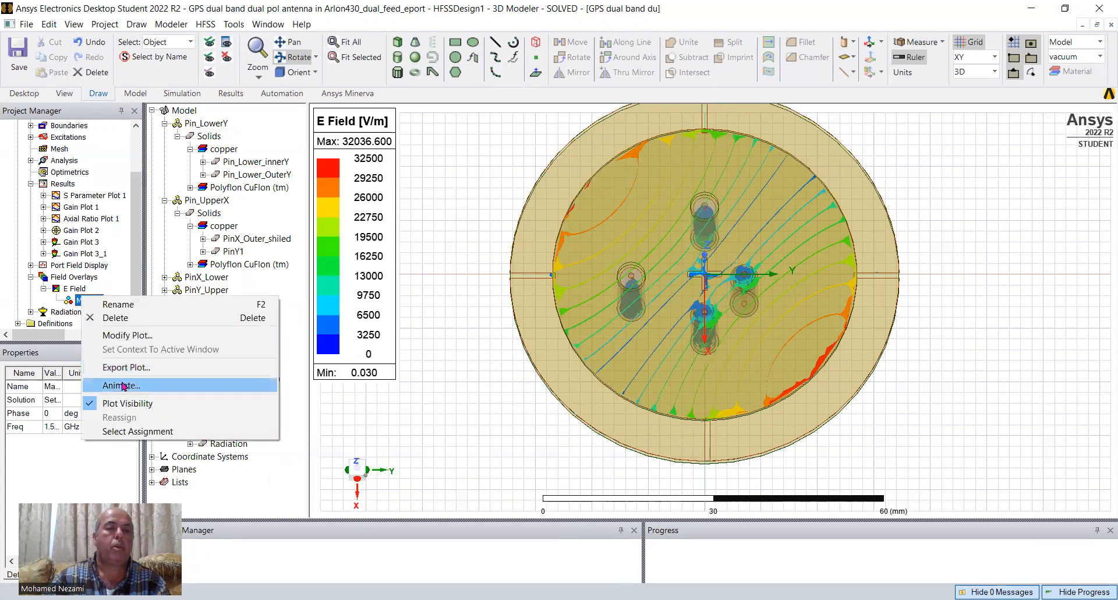
pyautogui.click(124, 385)
pyautogui.click(511, 352)
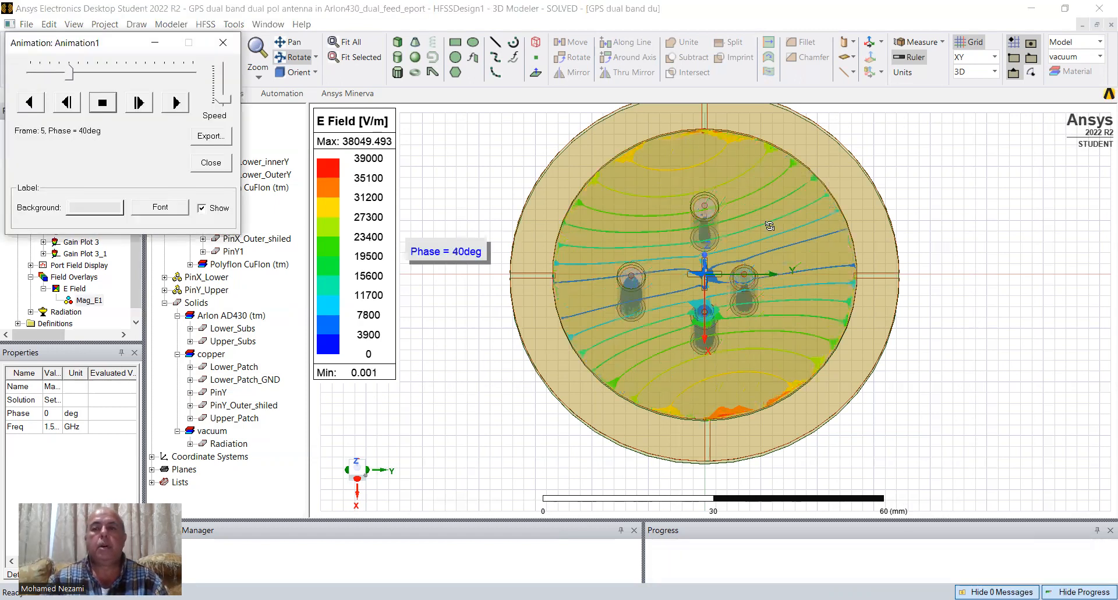
# Examine the animated E field on the upper patch and feed pins from several tilted angles.
pyautogui.click(354, 42)
pyautogui.moveTo(699, 268); pyautogui.dragTo(740, 295)
pyautogui.moveTo(796, 331); pyautogui.dragTo(785, 344)
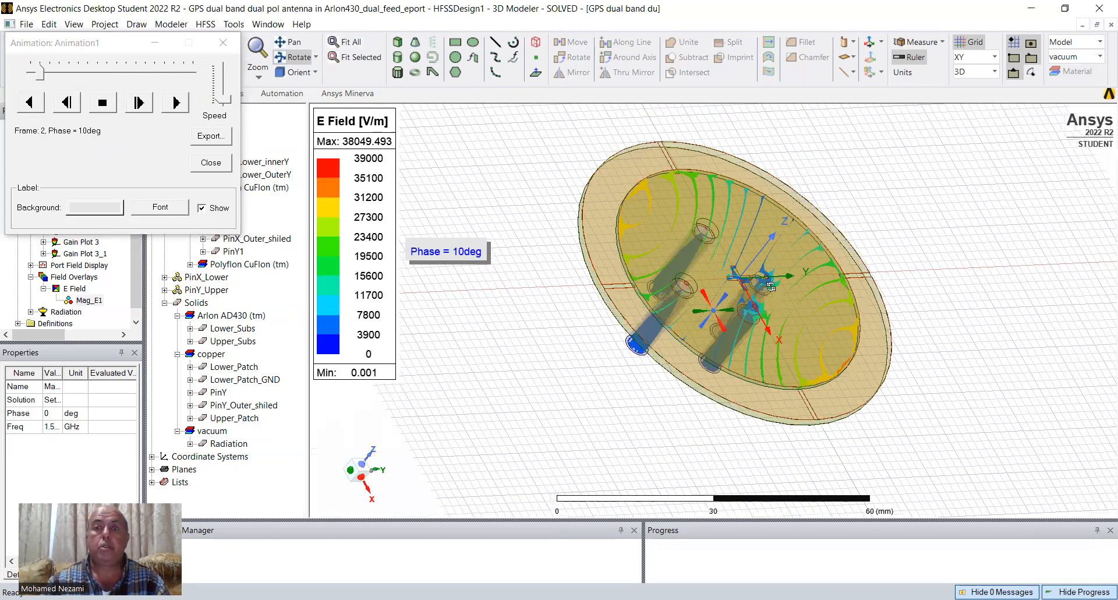
pyautogui.moveTo(758, 279); pyautogui.dragTo(706, 303)
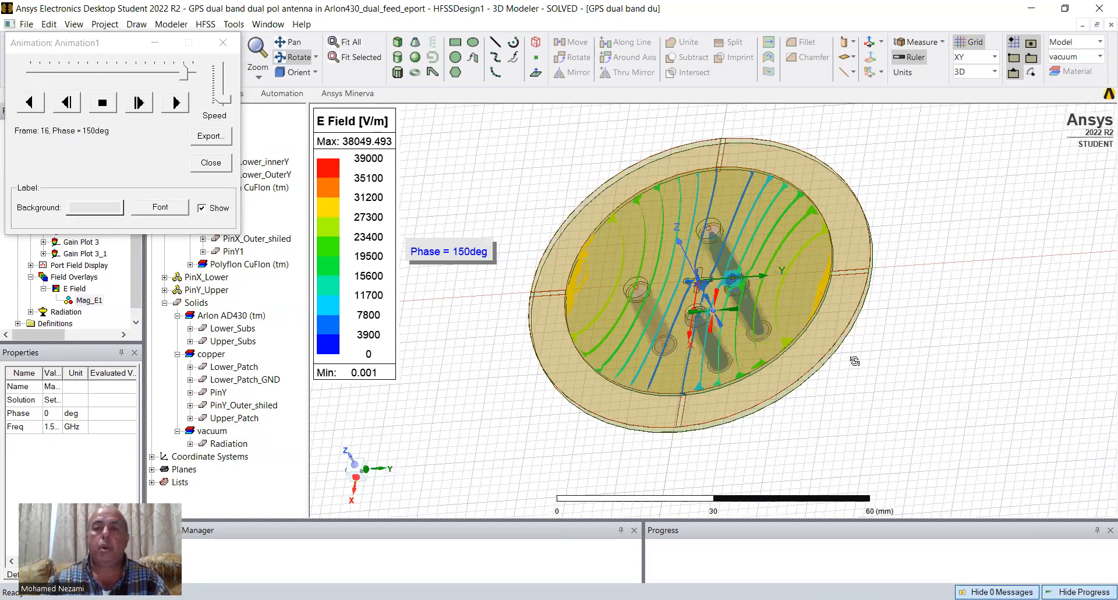
pyautogui.moveTo(854, 361); pyautogui.dragTo(548, 326)
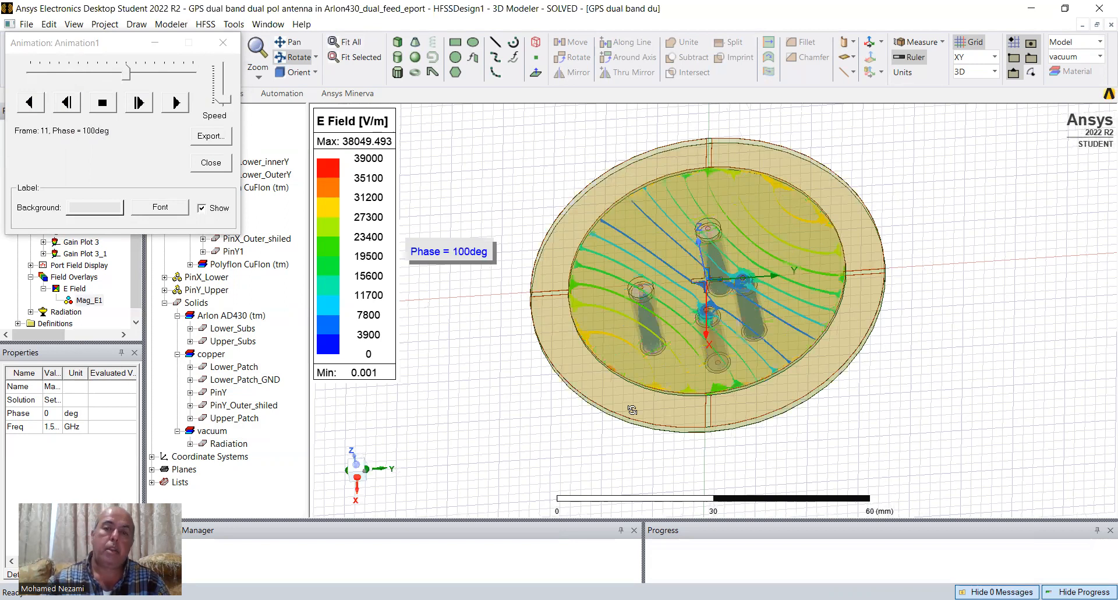
pyautogui.moveTo(858, 275); pyautogui.dragTo(859, 274)
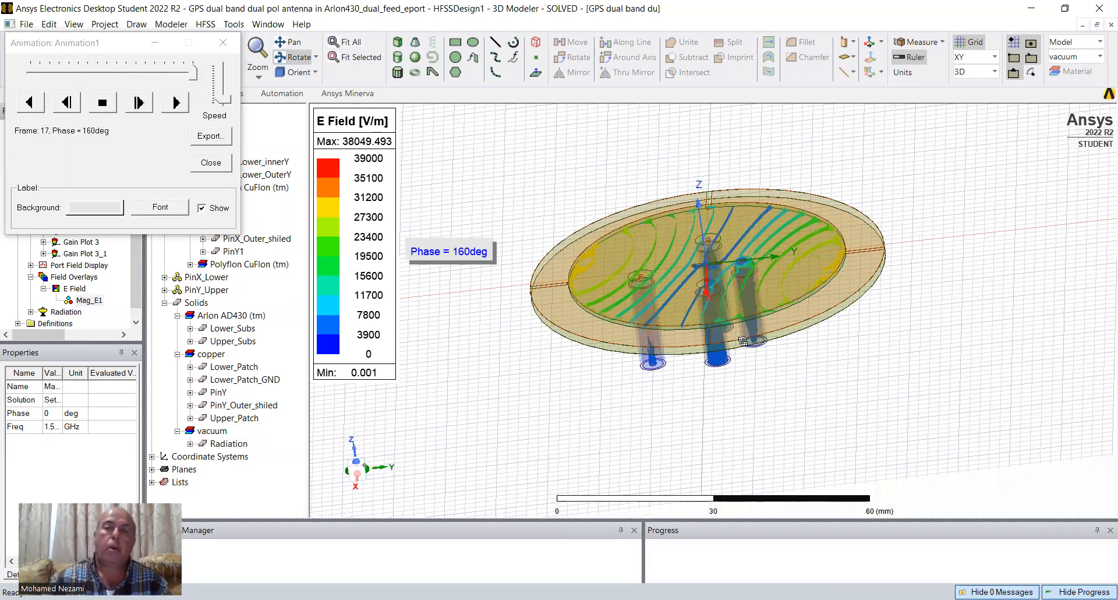
pyautogui.moveTo(783, 292)
pyautogui.mouseDown()
pyautogui.moveTo(786, 272)
pyautogui.moveTo(785, 289)
pyautogui.mouseUp()
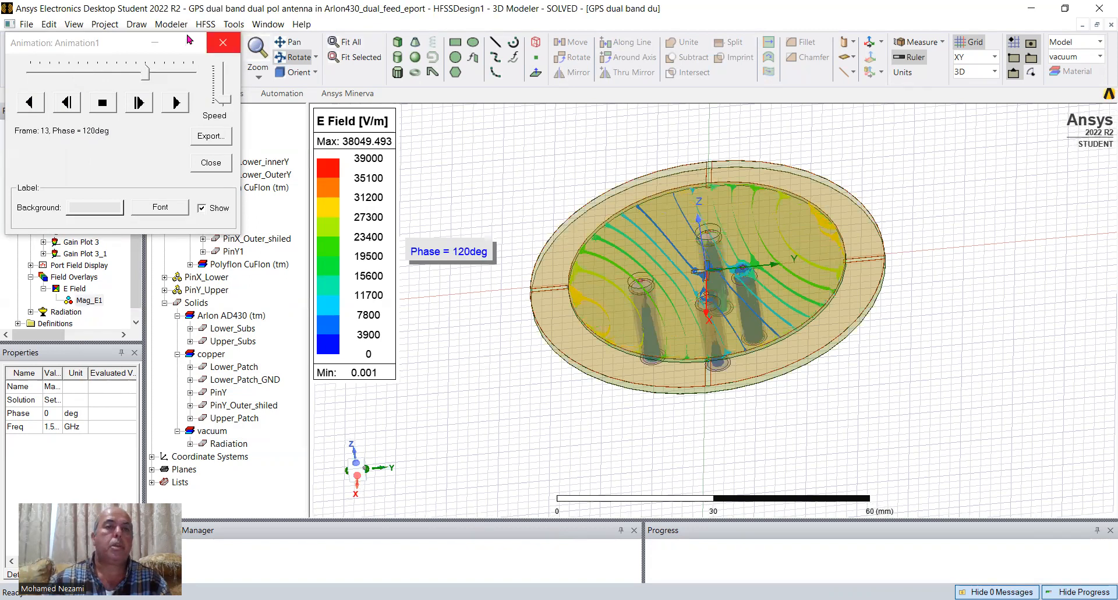
# Review the magnitude and phase of the four port excitations in the post-process source settings.
pyautogui.click(205, 24)
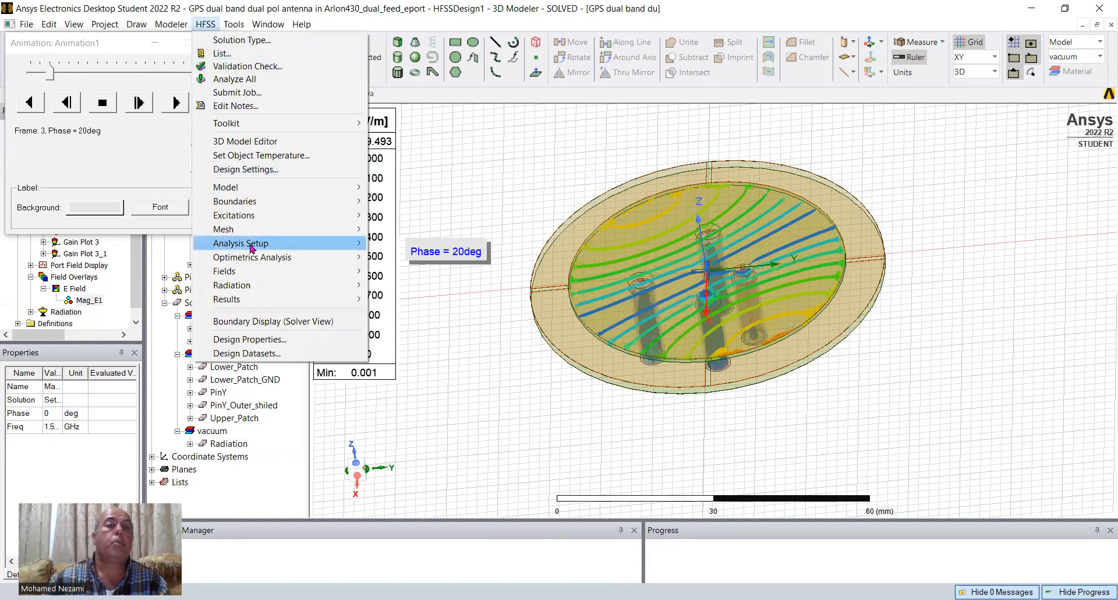
pyautogui.moveTo(318, 271)
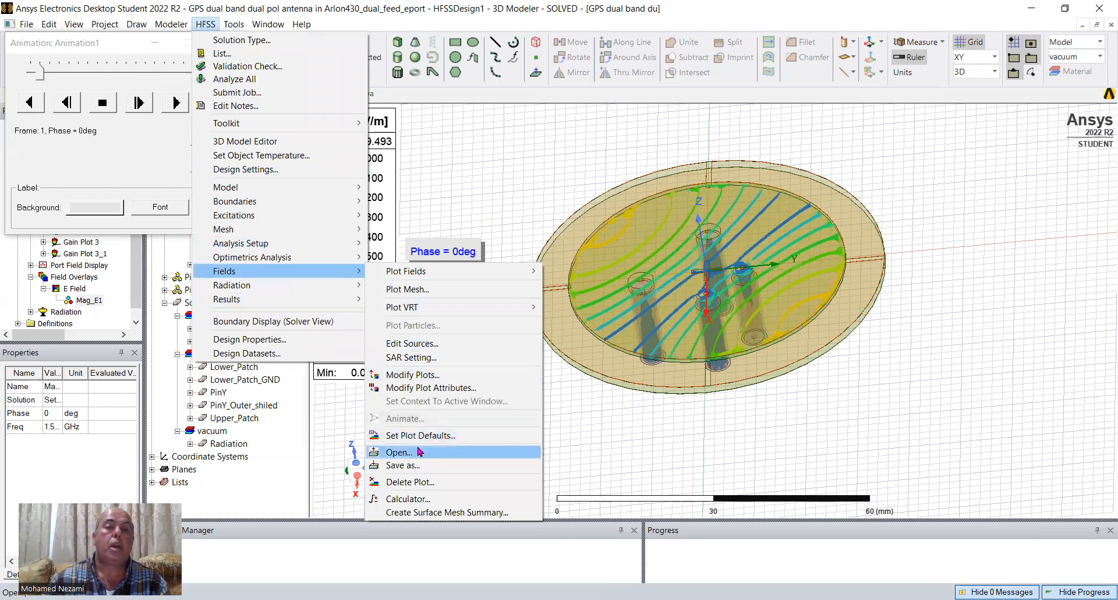
pyautogui.click(422, 345)
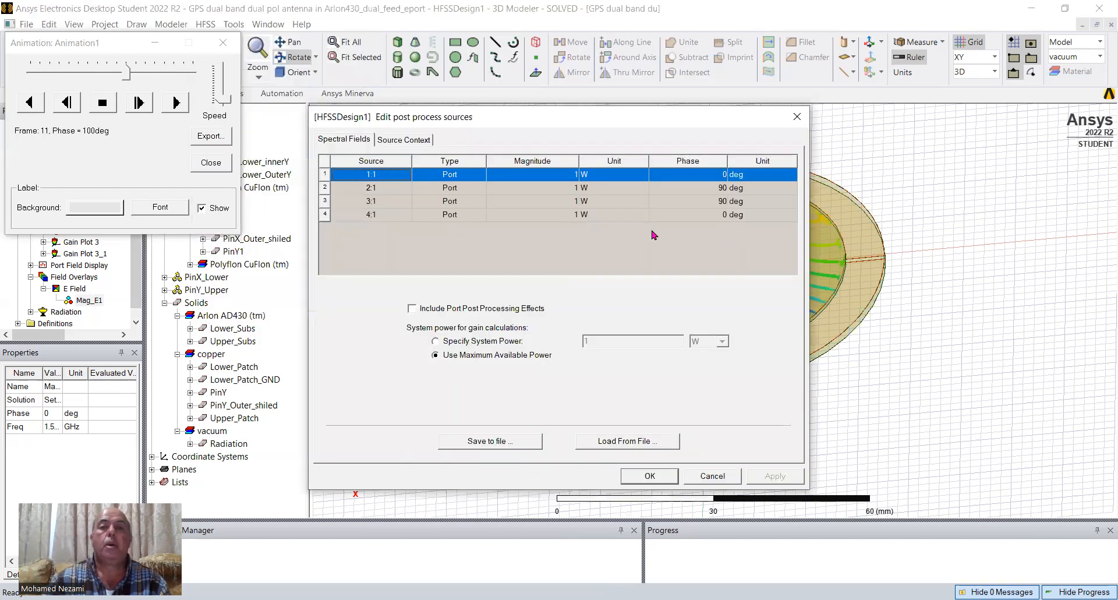
pyautogui.click(714, 188)
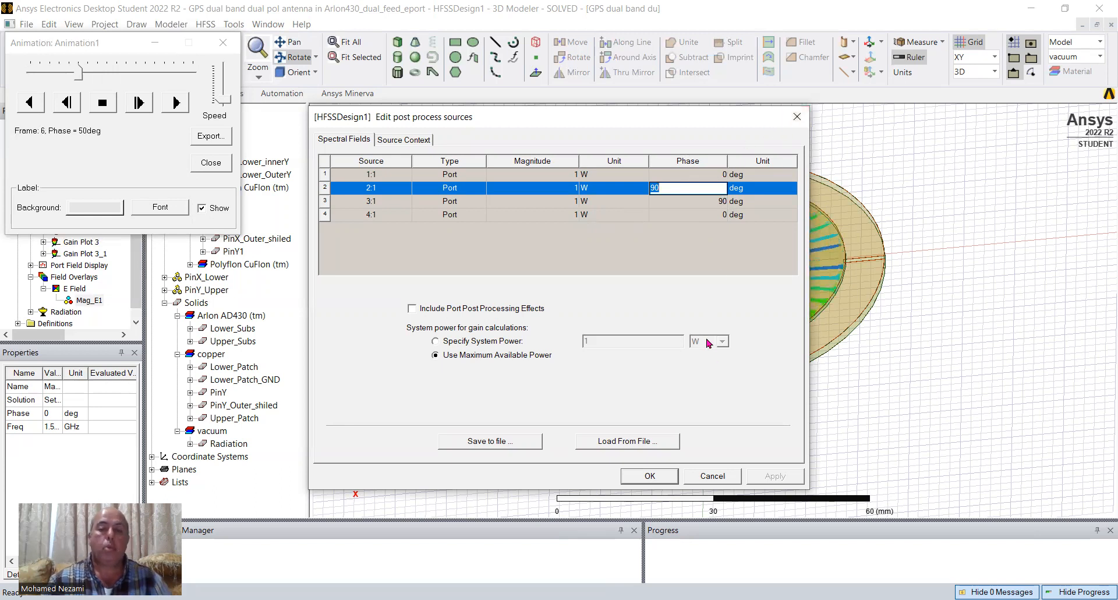
pyautogui.click(662, 474)
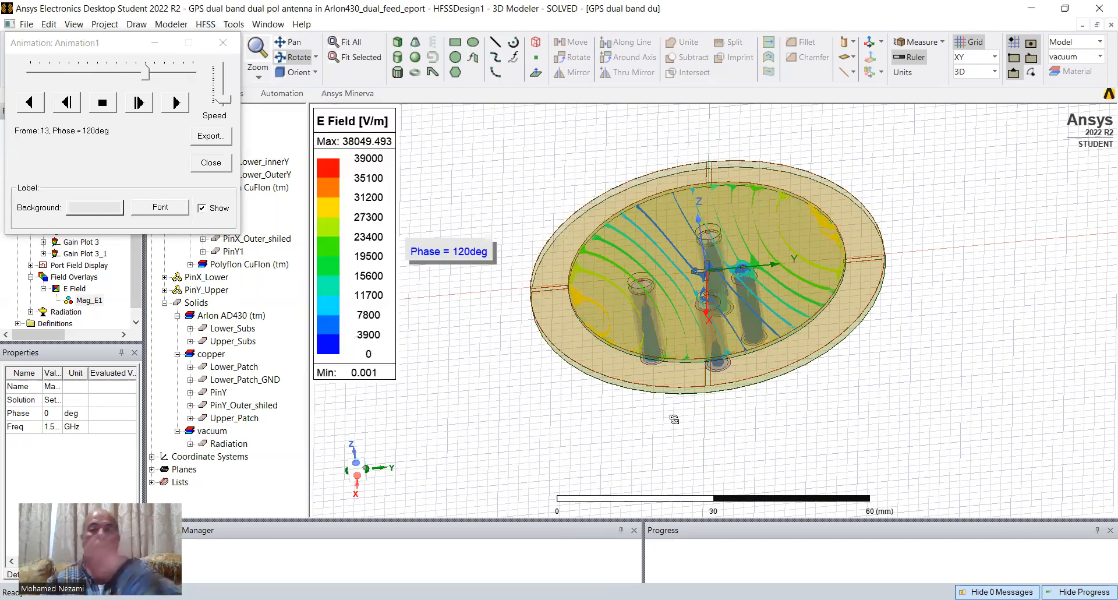
# Modify the Mag_E1 field plot to use a frequency of 1.227GHz.
pyautogui.moveTo(676, 298); pyautogui.dragTo(911, 277)
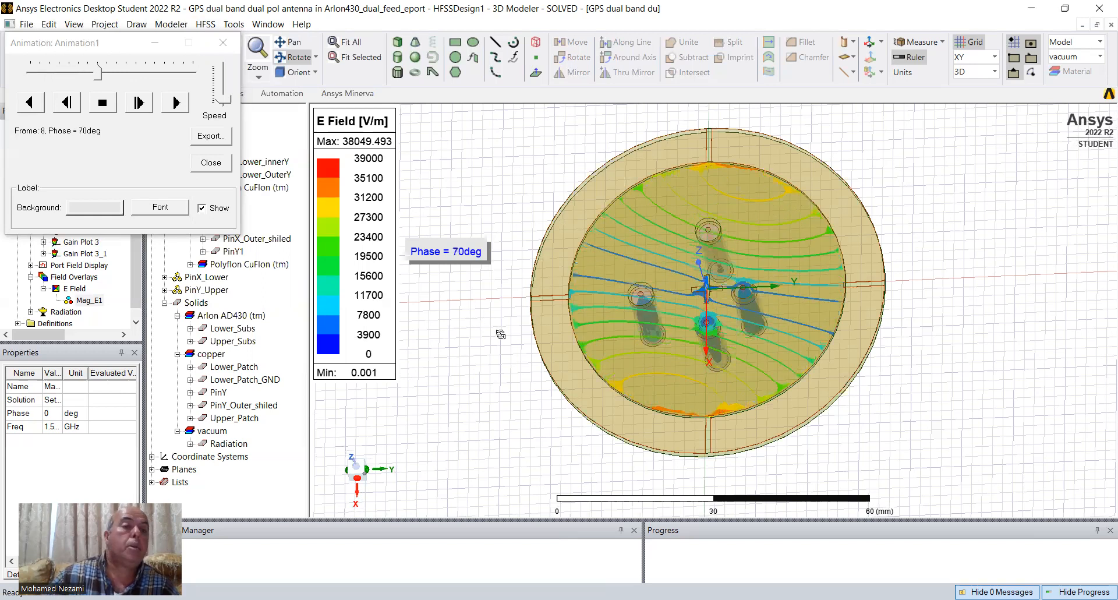
pyautogui.click(81, 302)
pyautogui.rightClick(82, 301)
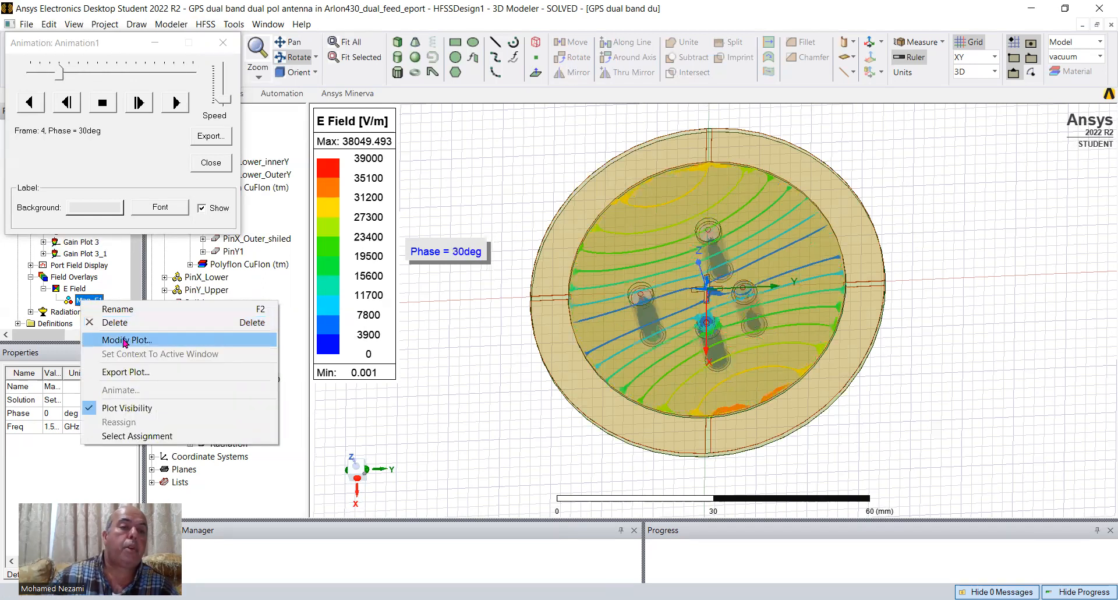
pyautogui.click(125, 340)
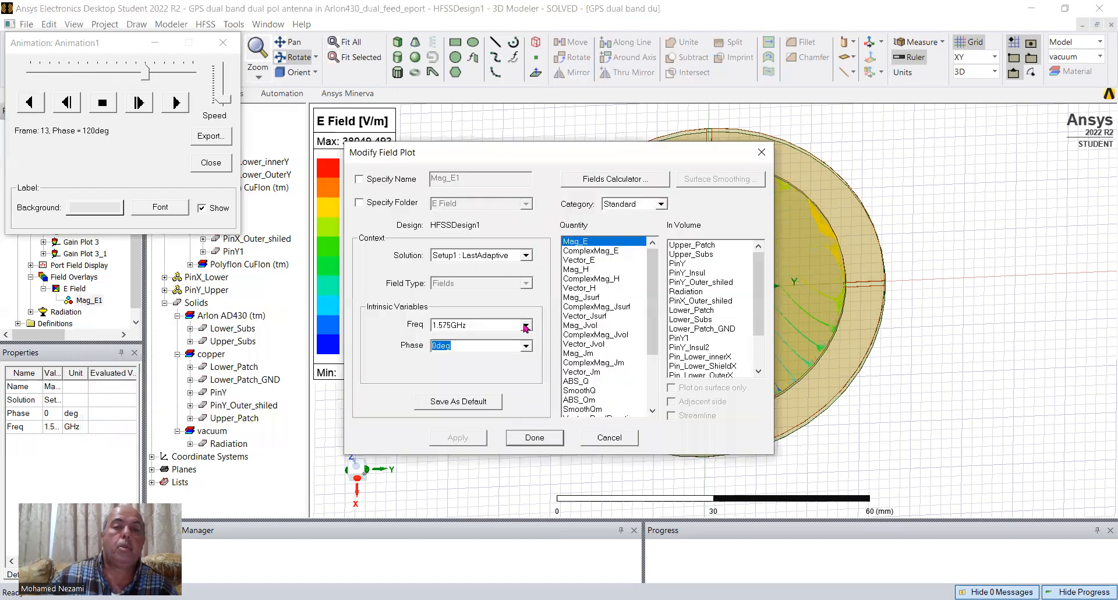
pyautogui.click(489, 325)
pyautogui.click(477, 338)
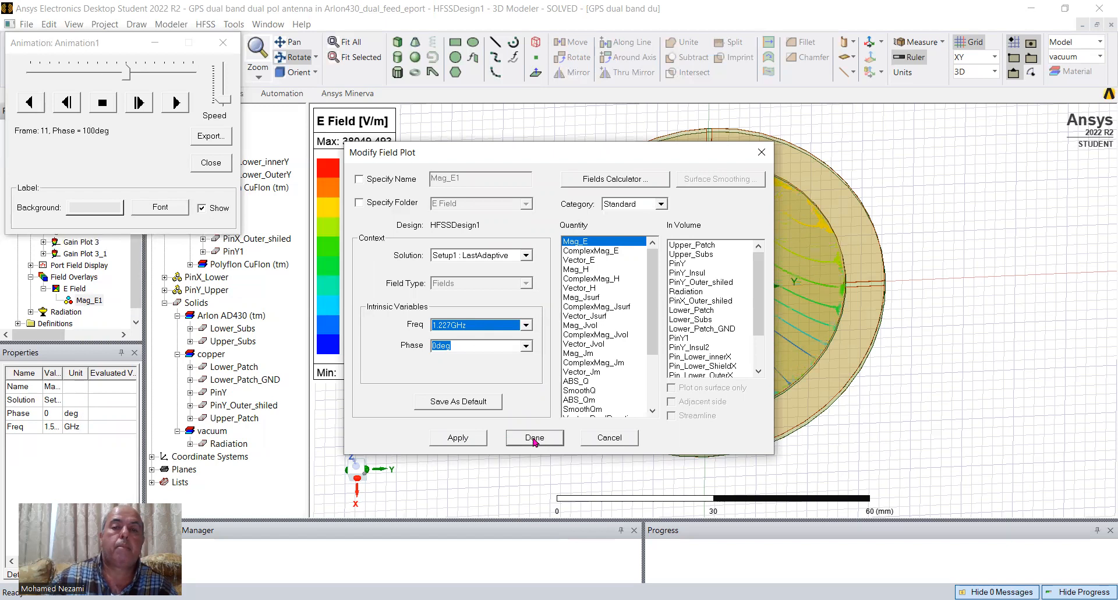
pyautogui.click(460, 438)
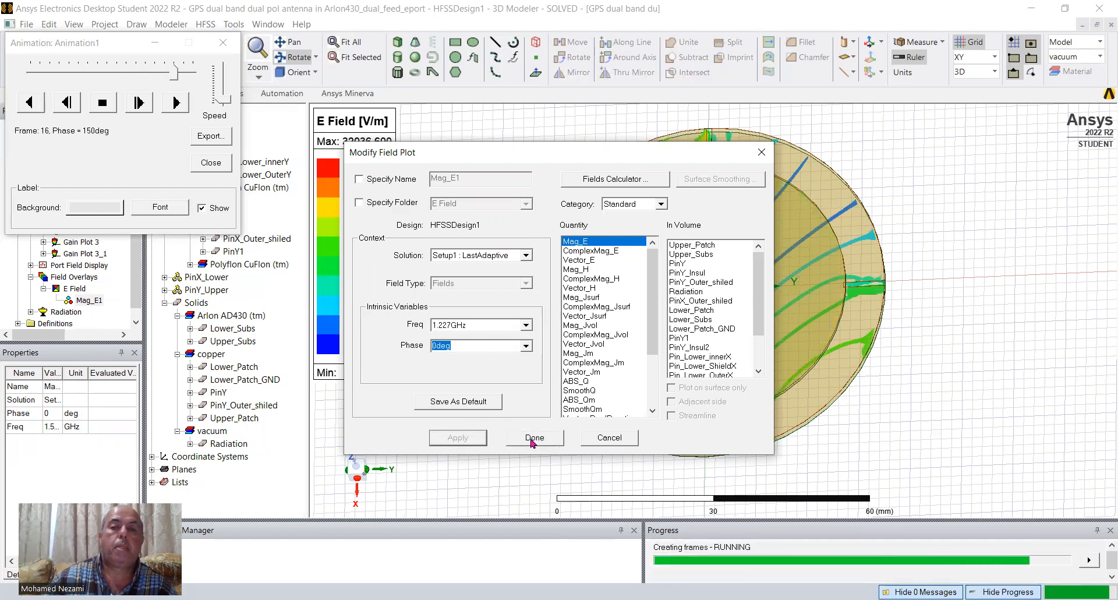
pyautogui.click(534, 438)
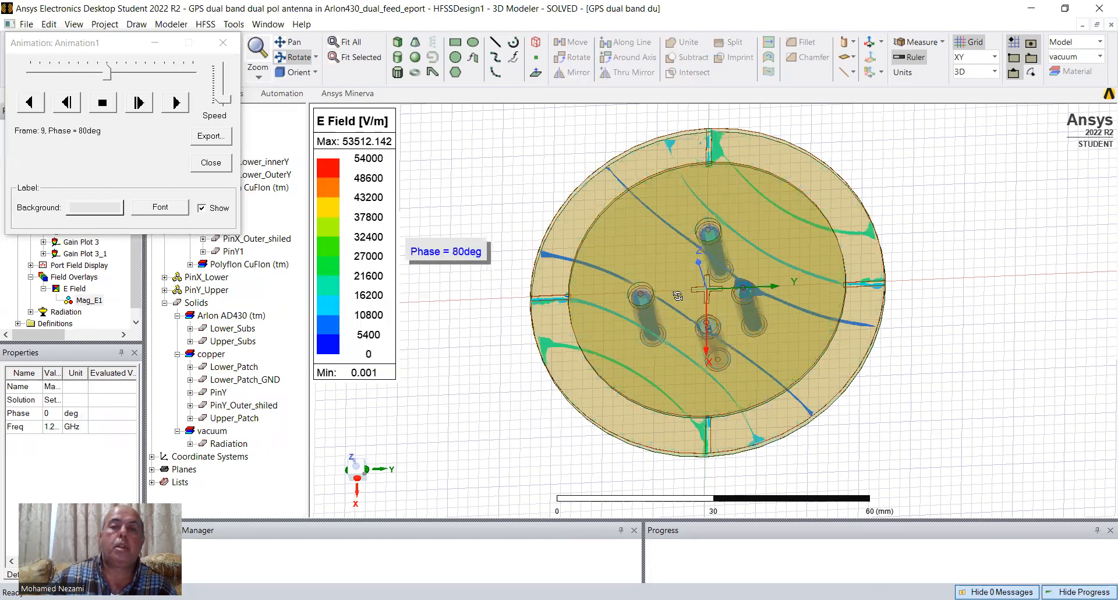
# Examine the animated E field on the lower patch and feed pins from tilted angles and in side view.
pyautogui.moveTo(736, 270); pyautogui.dragTo(889, 252)
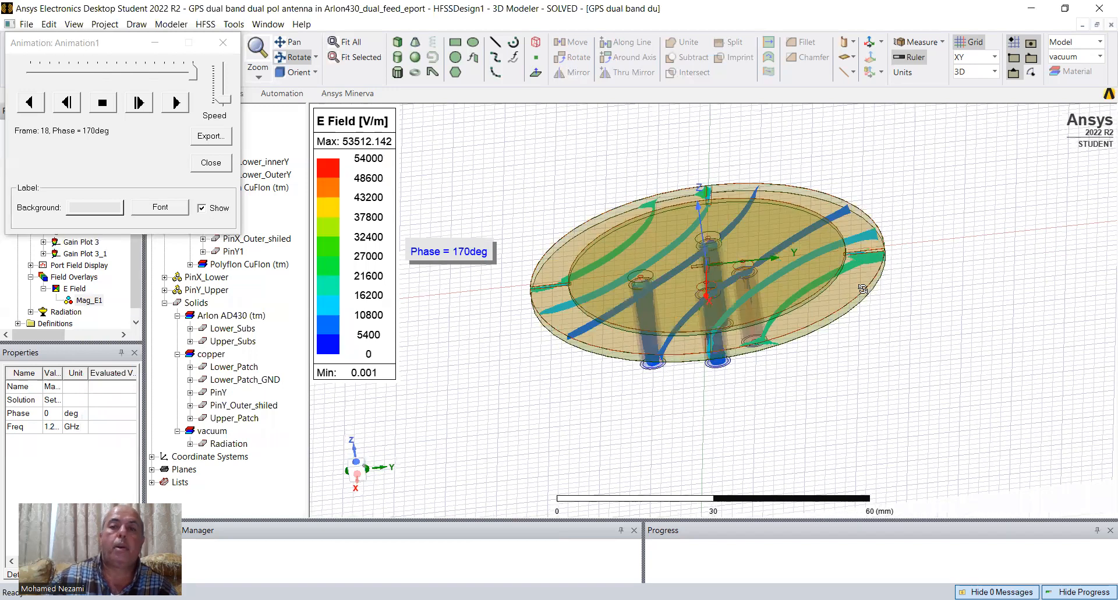
pyautogui.moveTo(863, 289); pyautogui.dragTo(805, 311)
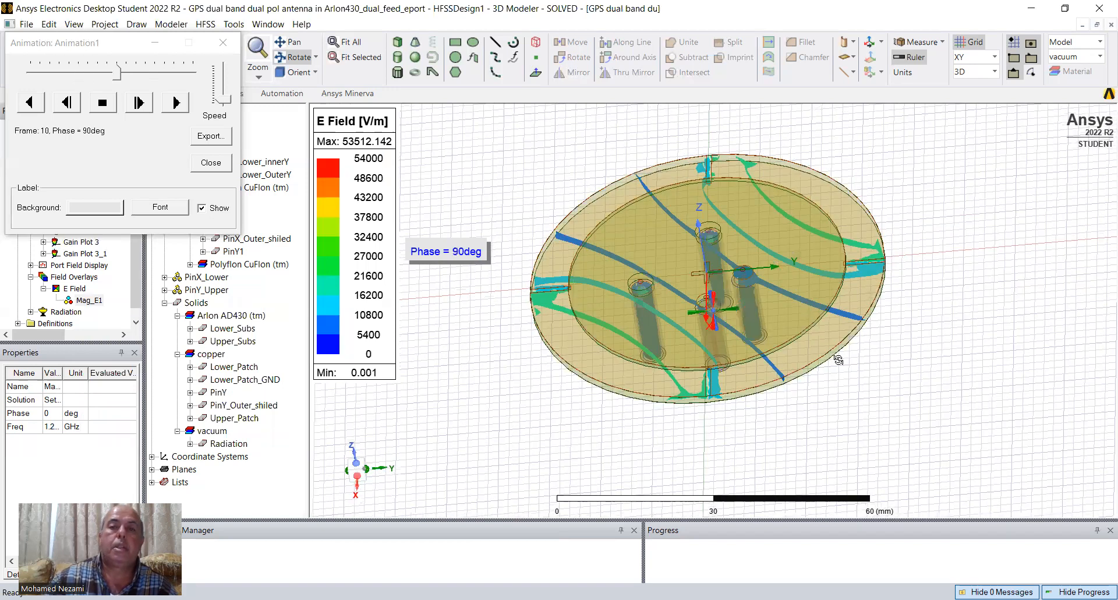
pyautogui.moveTo(838, 359); pyautogui.dragTo(840, 392)
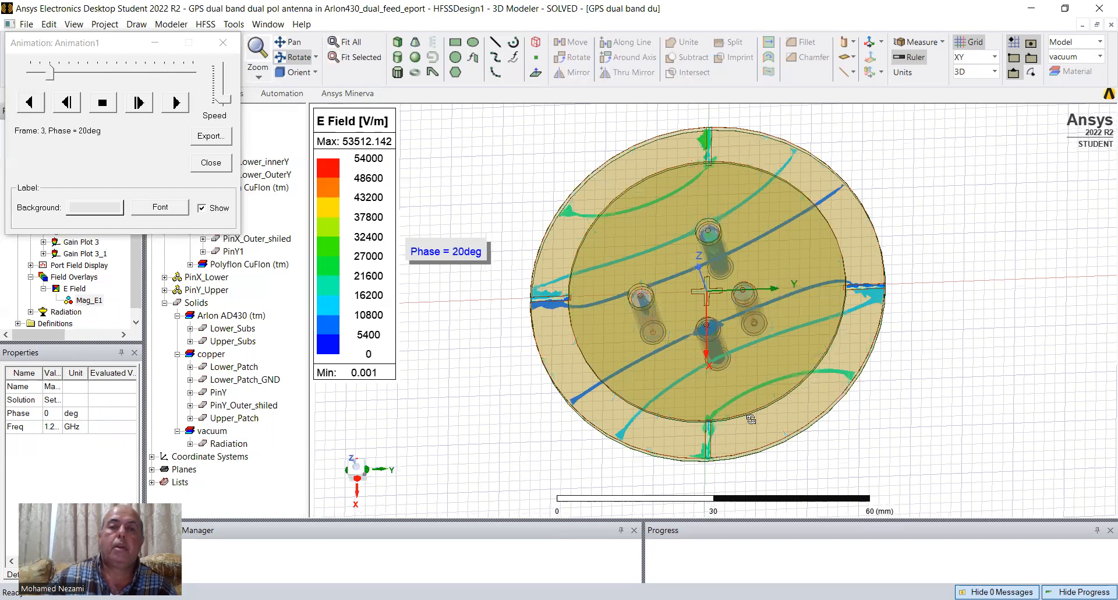
pyautogui.moveTo(753, 396); pyautogui.dragTo(850, 422)
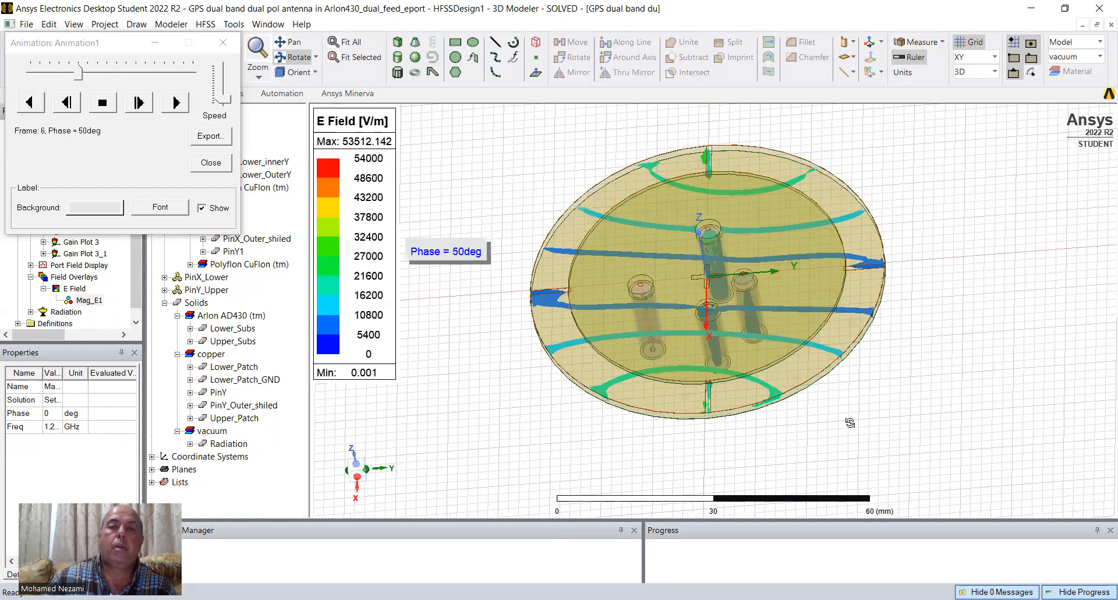
pyautogui.click(318, 73)
pyautogui.click(316, 126)
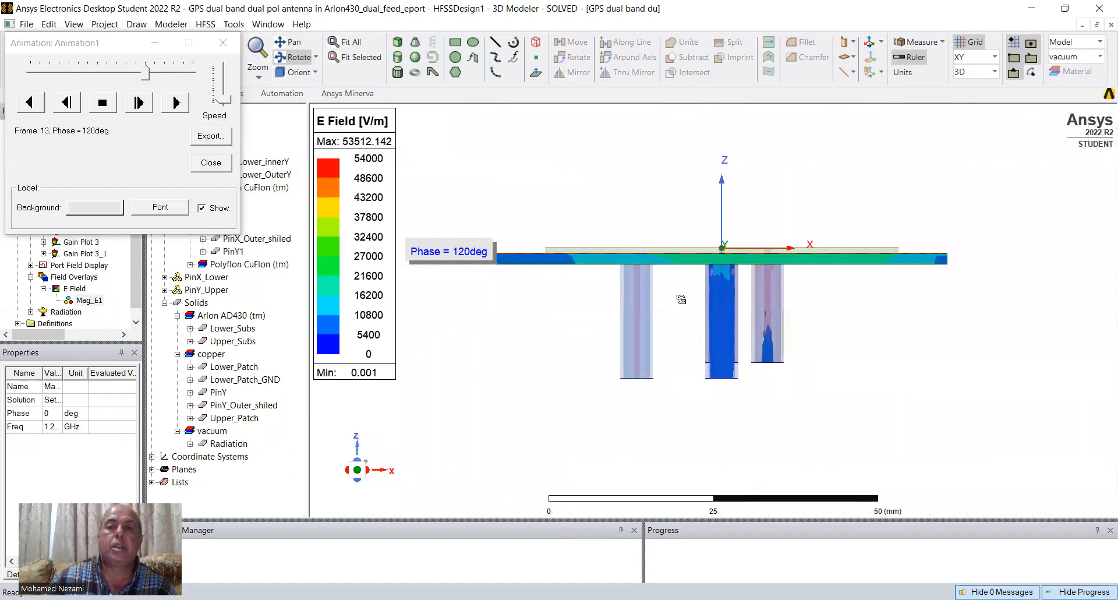
pyautogui.scroll(2, 639, 334)
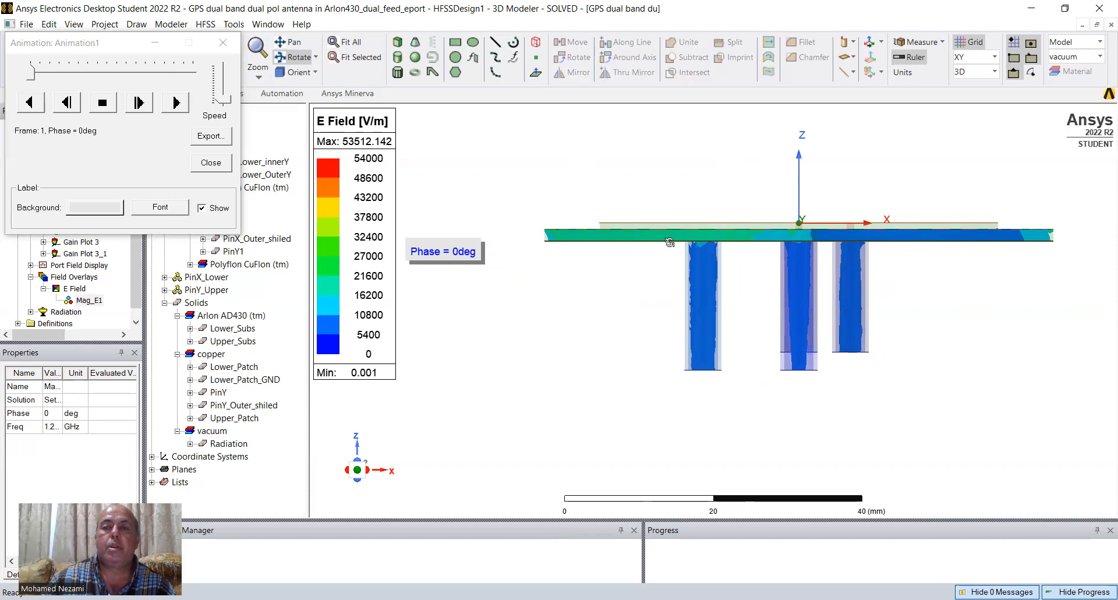
# Modify the Mag_E1 field plot to use a frequency of 1.575GHz.
pyautogui.moveTo(905, 292); pyautogui.dragTo(904, 298)
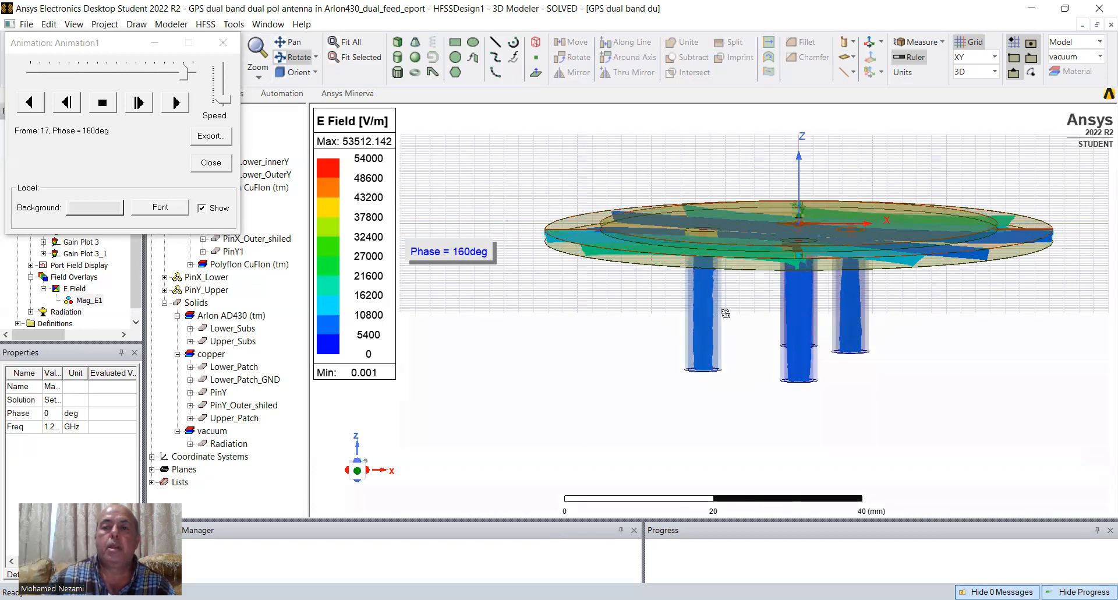
pyautogui.moveTo(725, 314); pyautogui.dragTo(848, 359)
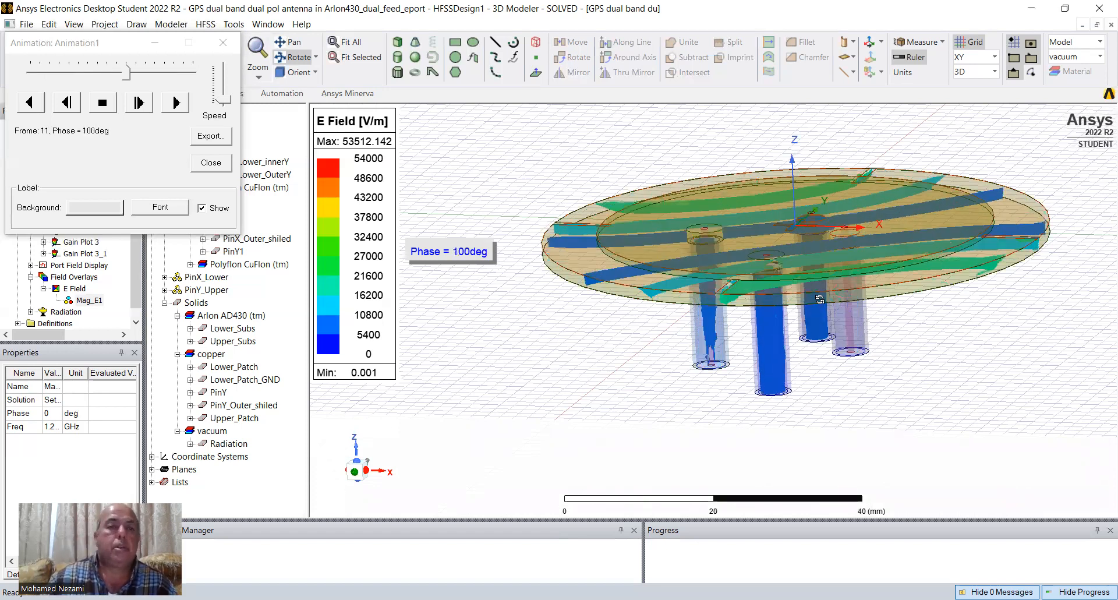
pyautogui.click(85, 299)
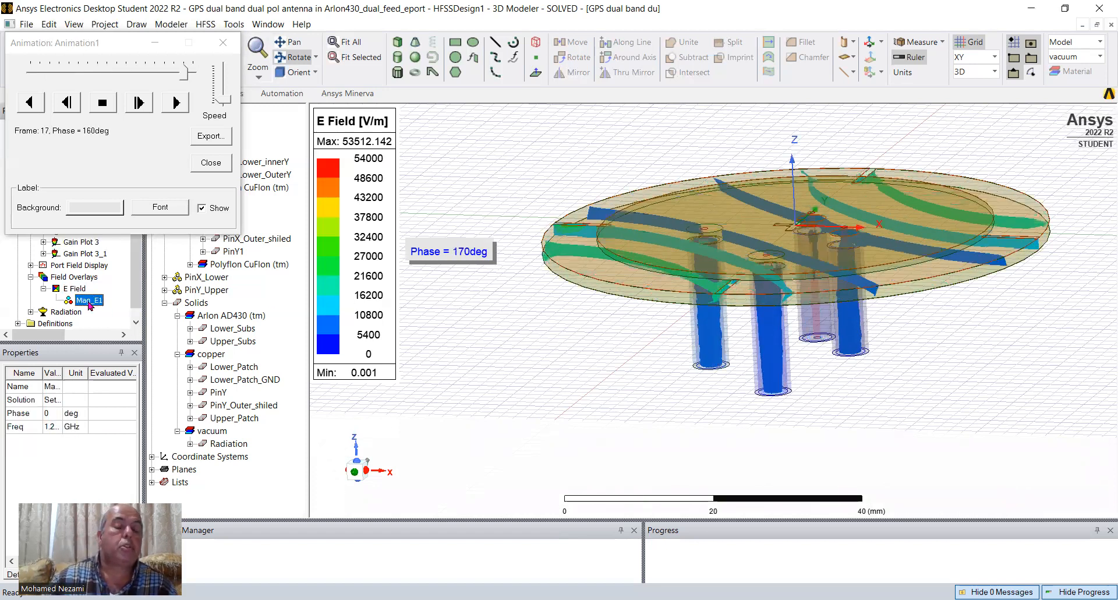
pyautogui.rightClick(89, 301)
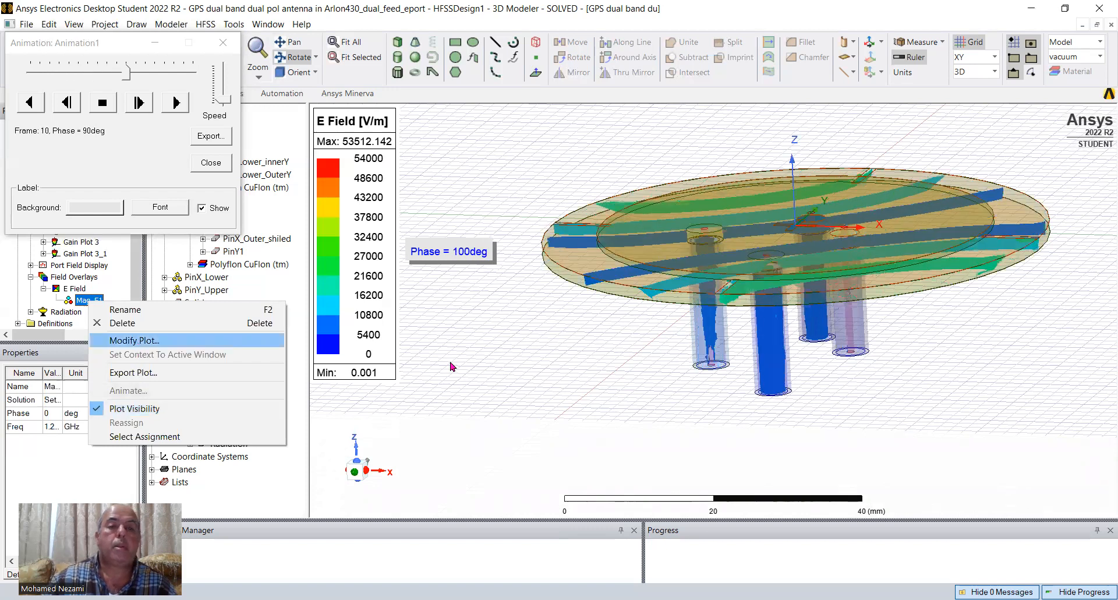
pyautogui.click(524, 326)
pyautogui.click(477, 348)
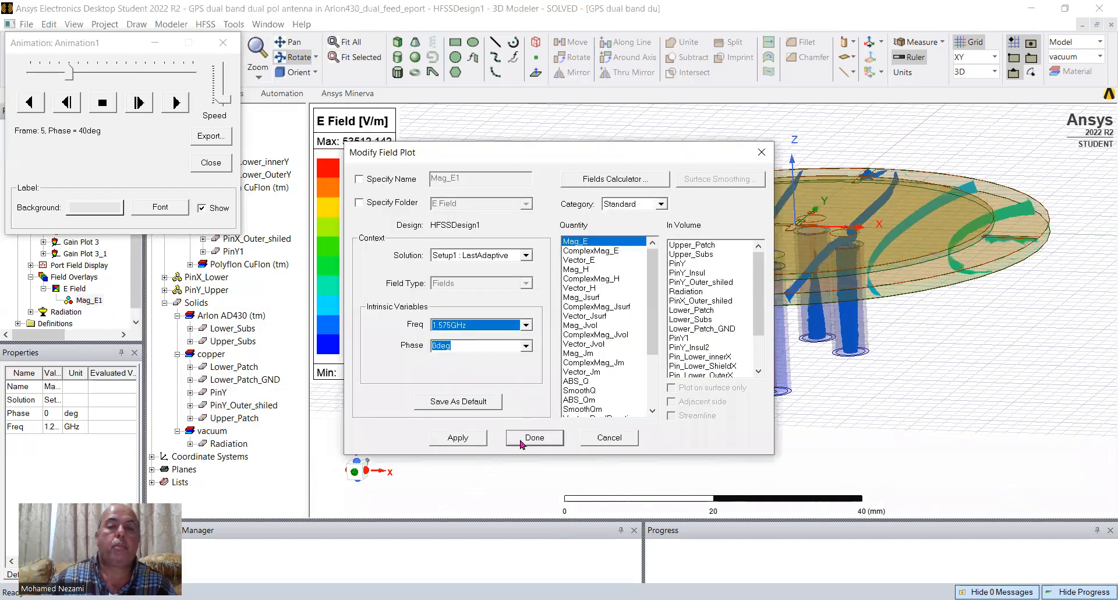
pyautogui.click(458, 438)
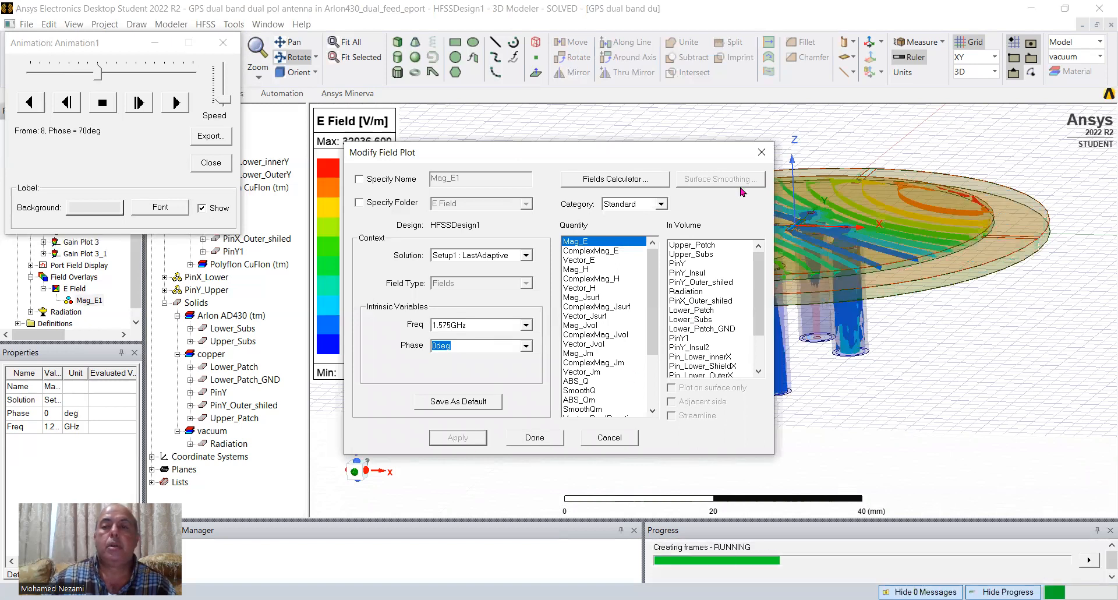
pyautogui.click(761, 152)
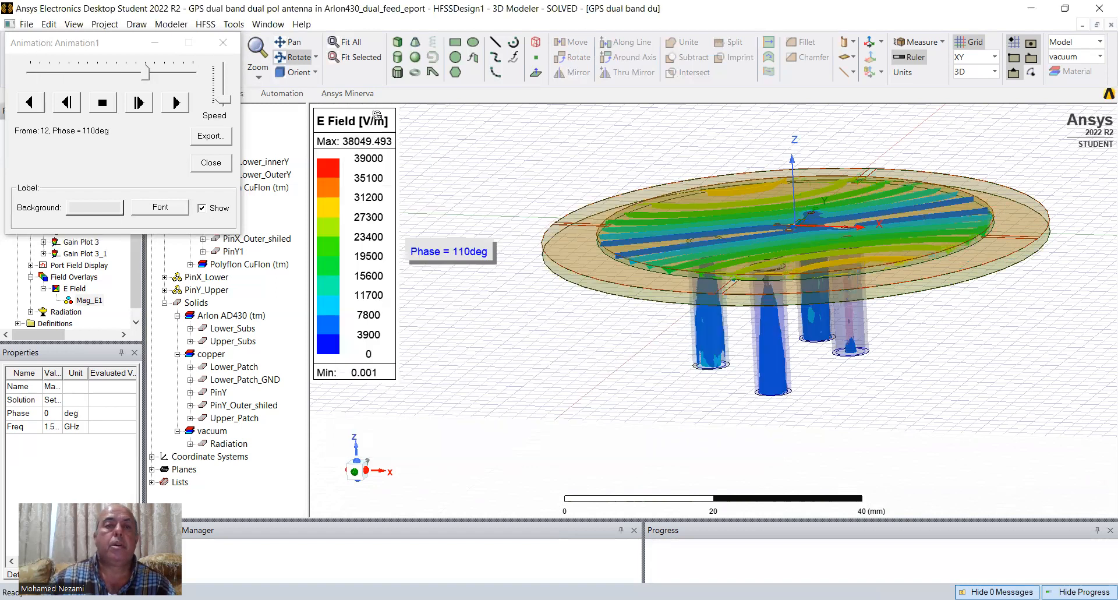
# Examine the animated E field on the upper patch and feed pins in the right (-Y) view and from tilted angles.
pyautogui.click(315, 71)
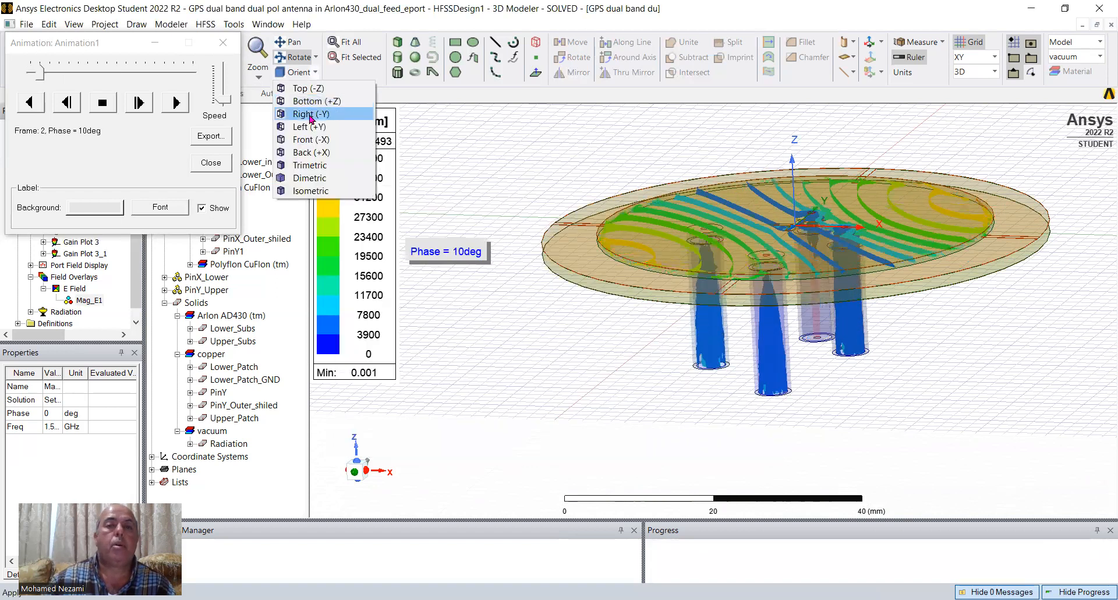
pyautogui.click(303, 113)
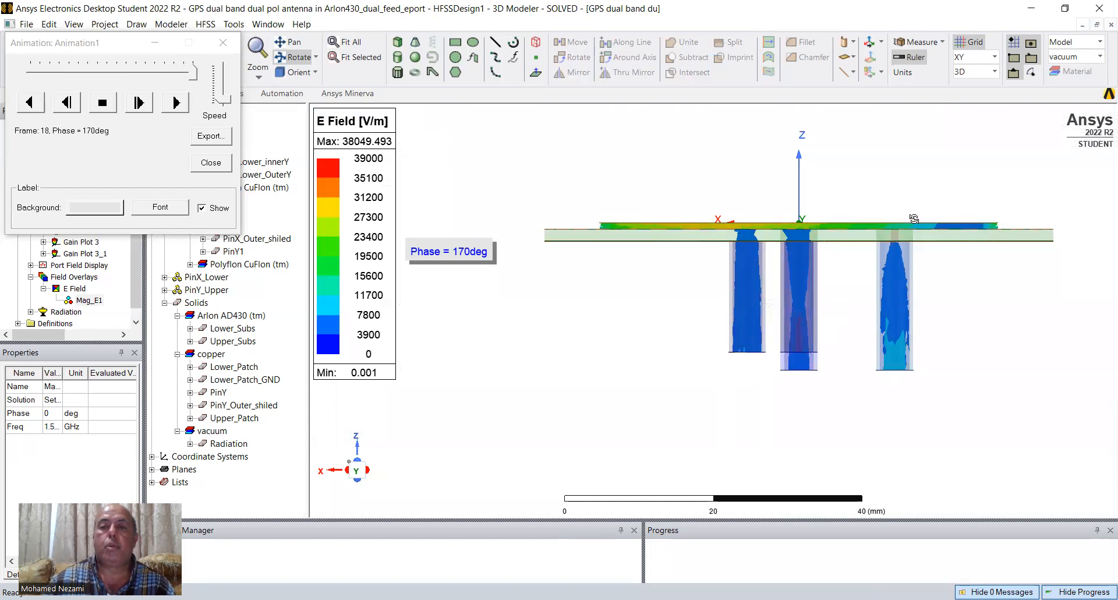
pyautogui.moveTo(860, 296); pyautogui.dragTo(859, 319)
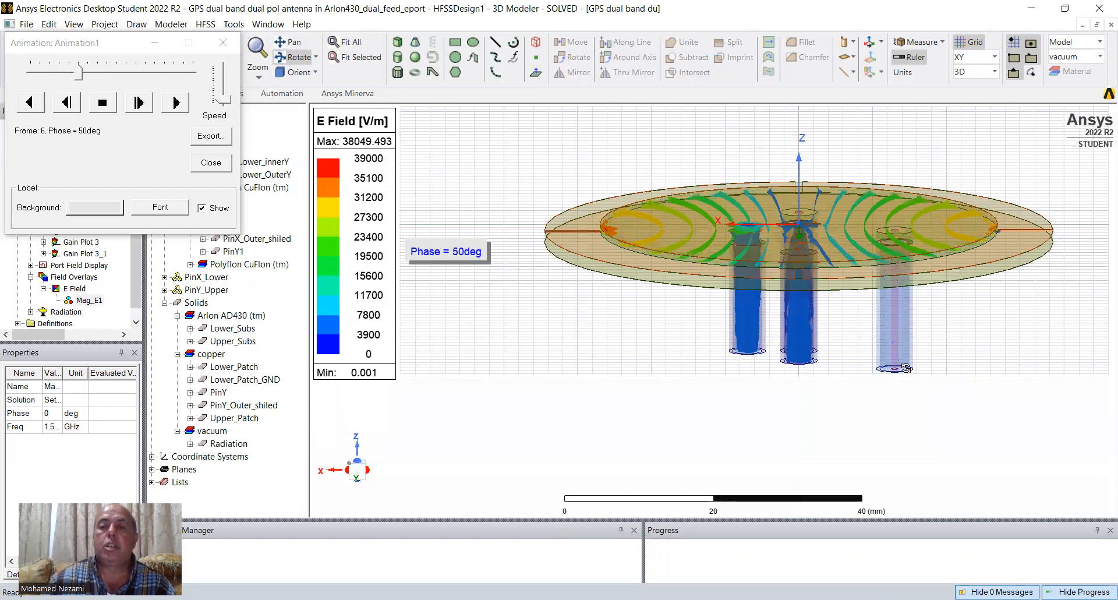
pyautogui.moveTo(896, 357); pyautogui.dragTo(897, 363)
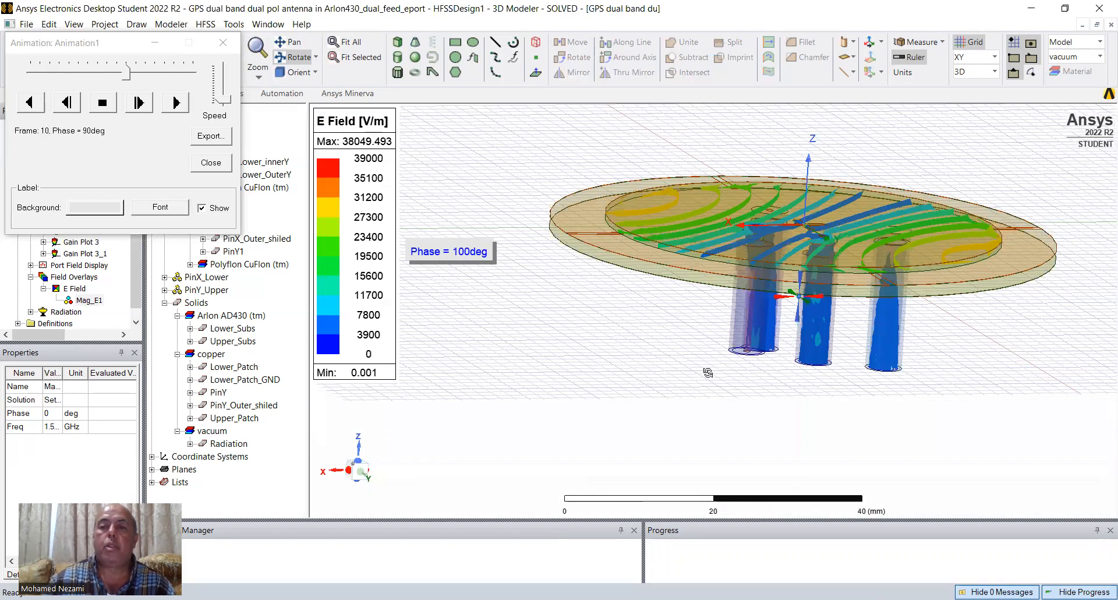
pyautogui.moveTo(918, 331); pyautogui.dragTo(855, 340)
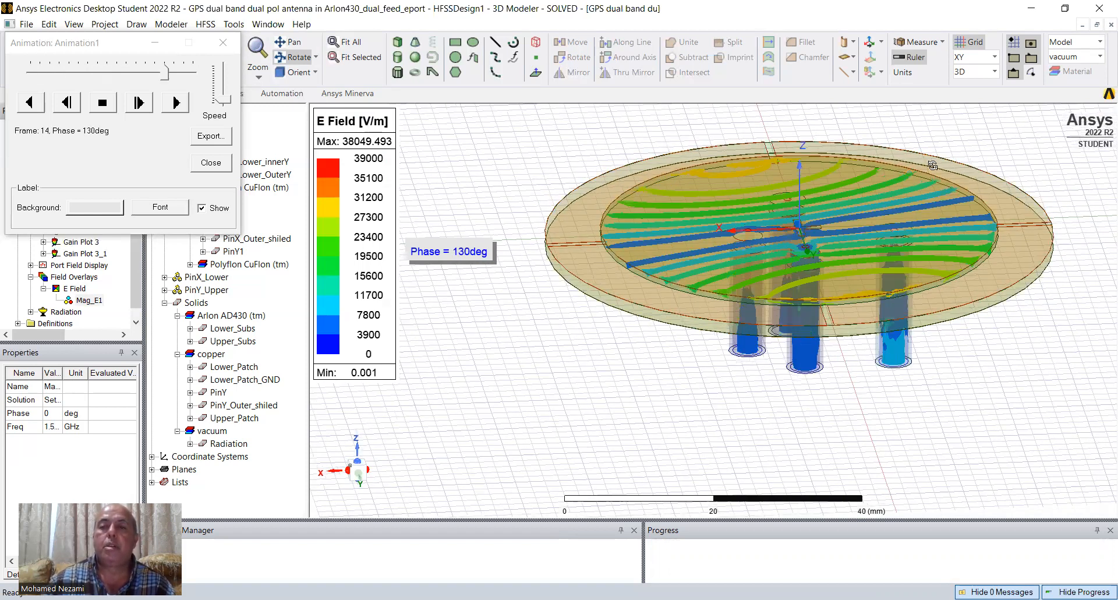
pyautogui.moveTo(833, 256)
pyautogui.mouseDown()
pyautogui.moveTo(832, 284)
pyautogui.moveTo(690, 272)
pyautogui.mouseUp()
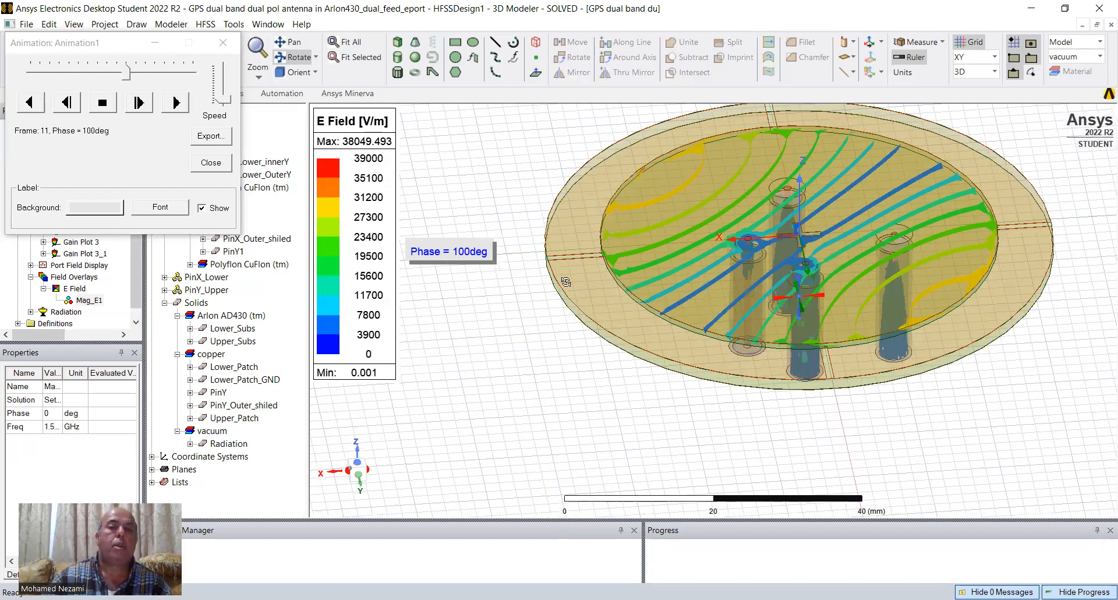
# Set the post-process source phases to 90 deg for port 1:1 and 0 deg for port 2:1.
pyautogui.click(206, 26)
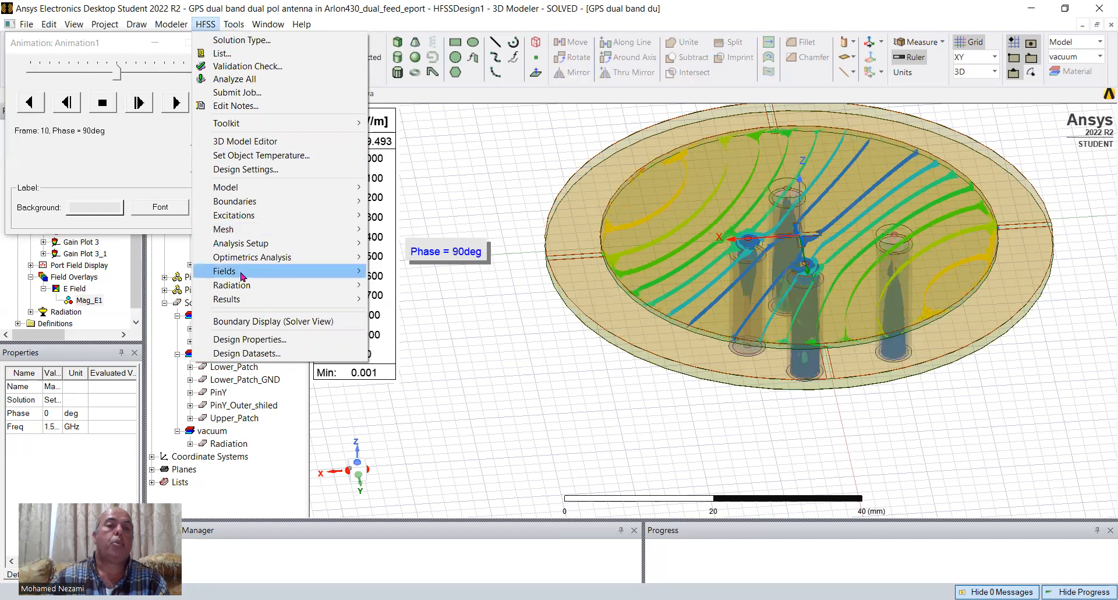
pyautogui.moveTo(242, 277)
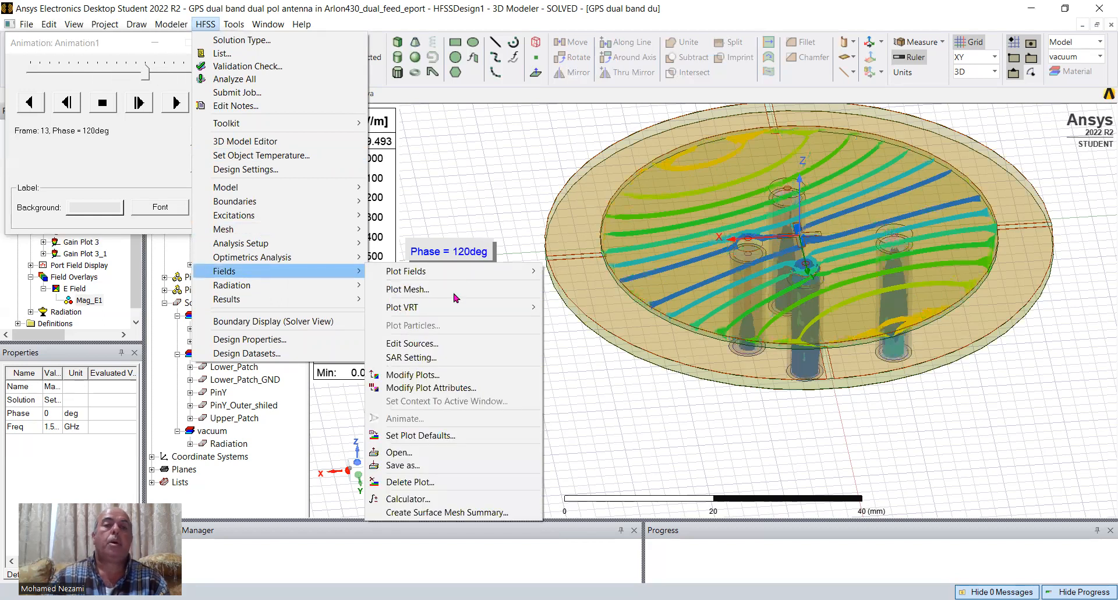
pyautogui.click(423, 347)
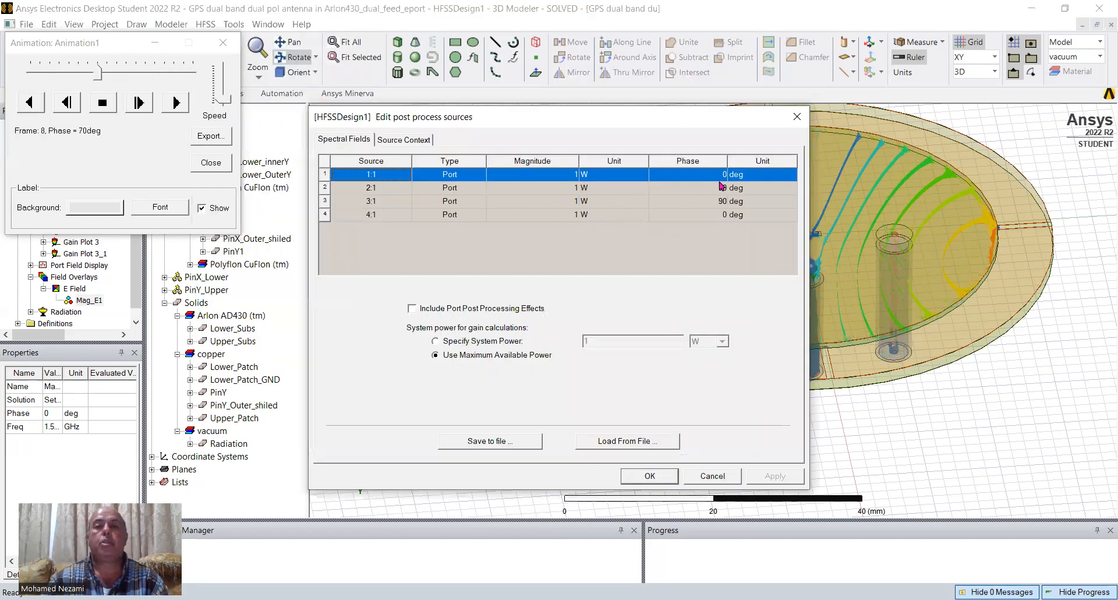
pyautogui.click(676, 173)
pyautogui.write('90')
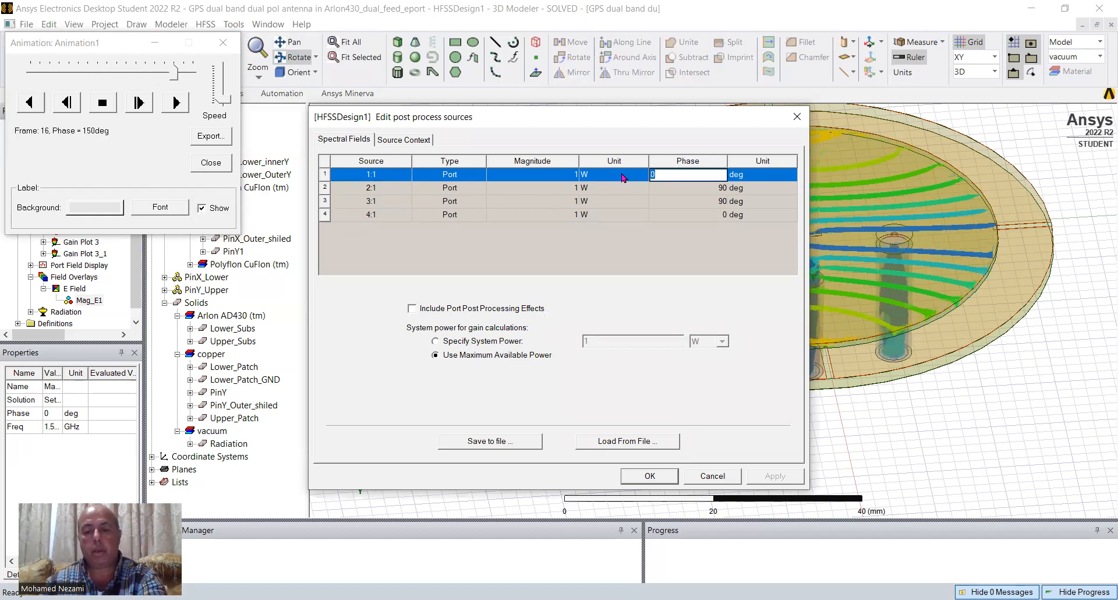
pyautogui.click(712, 188)
pyautogui.write('0')
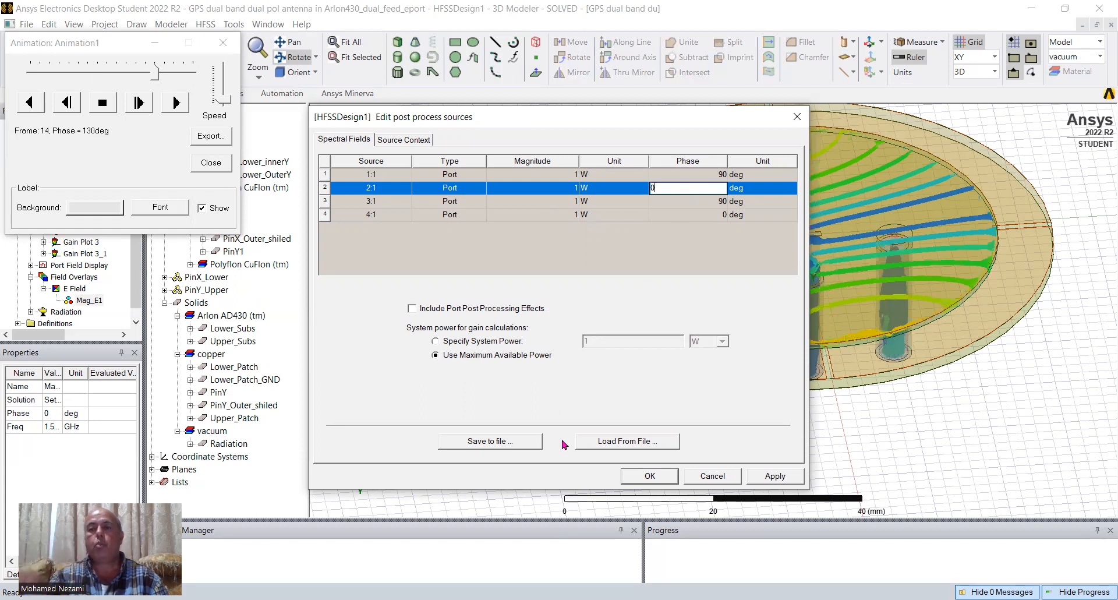
pyautogui.click(657, 476)
pyautogui.click(653, 477)
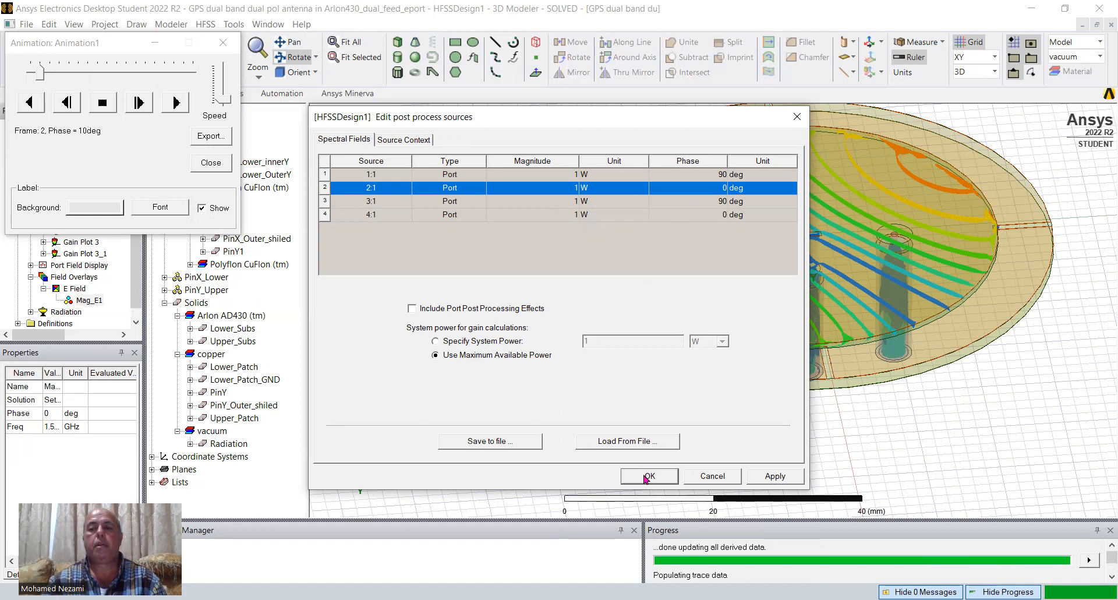
pyautogui.click(647, 476)
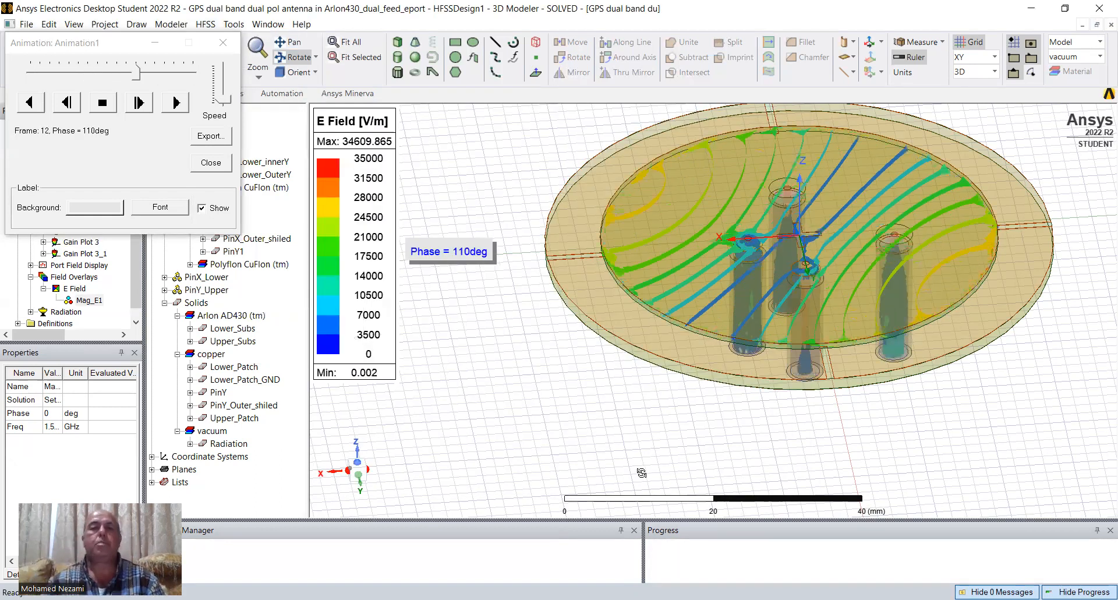
# Examine the animated E field rotation on the upper patch from above with the swapped port phases.
pyautogui.click(299, 60)
pyautogui.moveTo(736, 252); pyautogui.dragTo(717, 269)
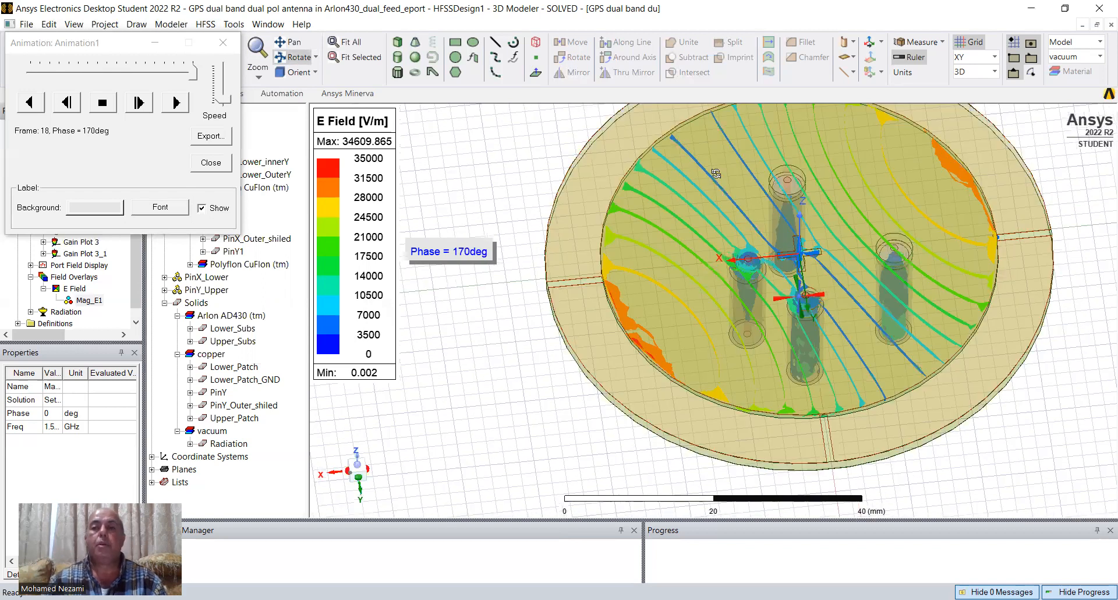
pyautogui.moveTo(715, 173); pyautogui.dragTo(968, 266)
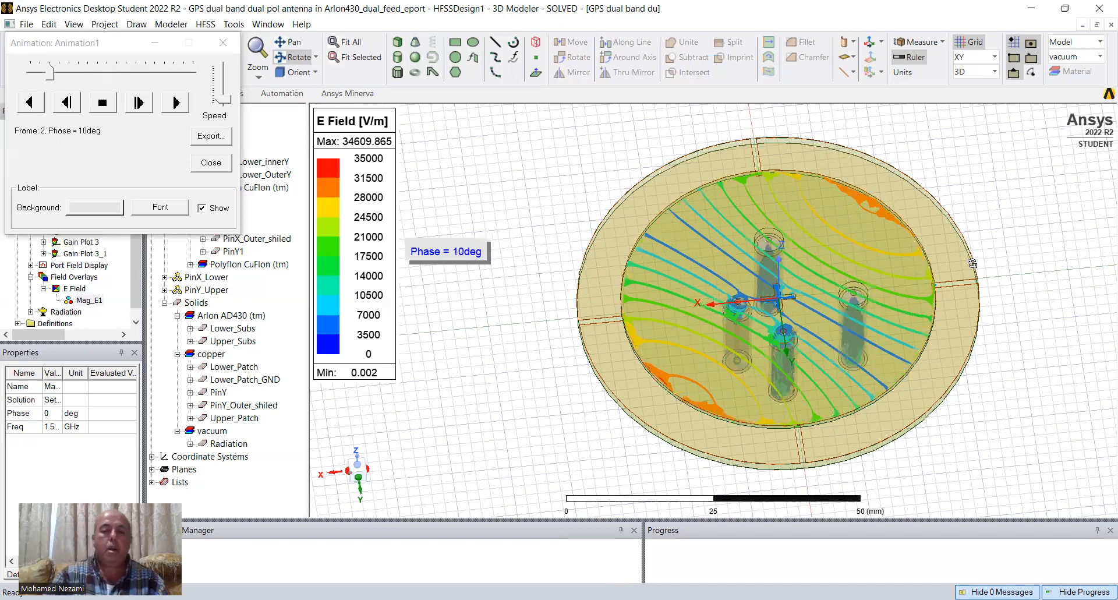
# Switch to the GPS antenna slides in Presentations, view the training course slide, and briefly run the slide show from the title slide.
pyautogui.hotkey('alt', 'Tab')
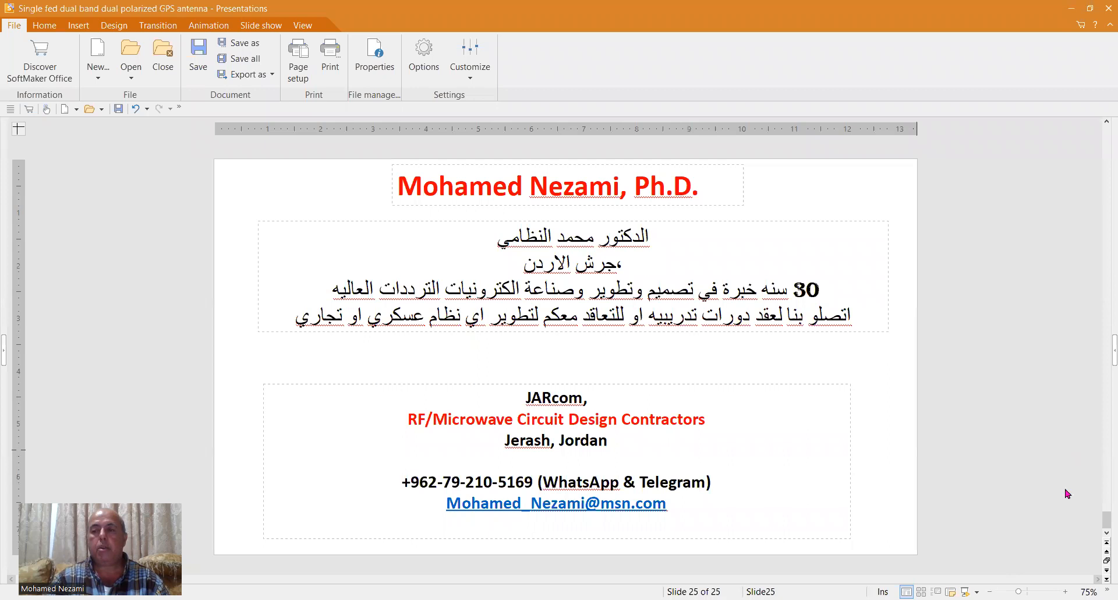
pyautogui.moveTo(1105, 519); pyautogui.dragTo(1103, 105)
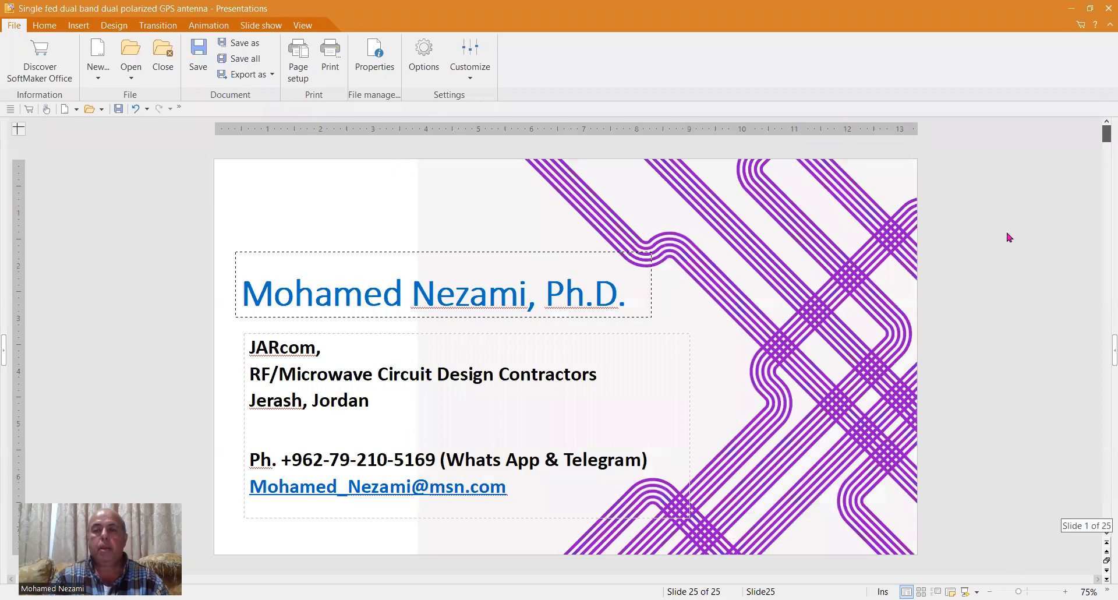
pyautogui.scroll(-1, 926, 518)
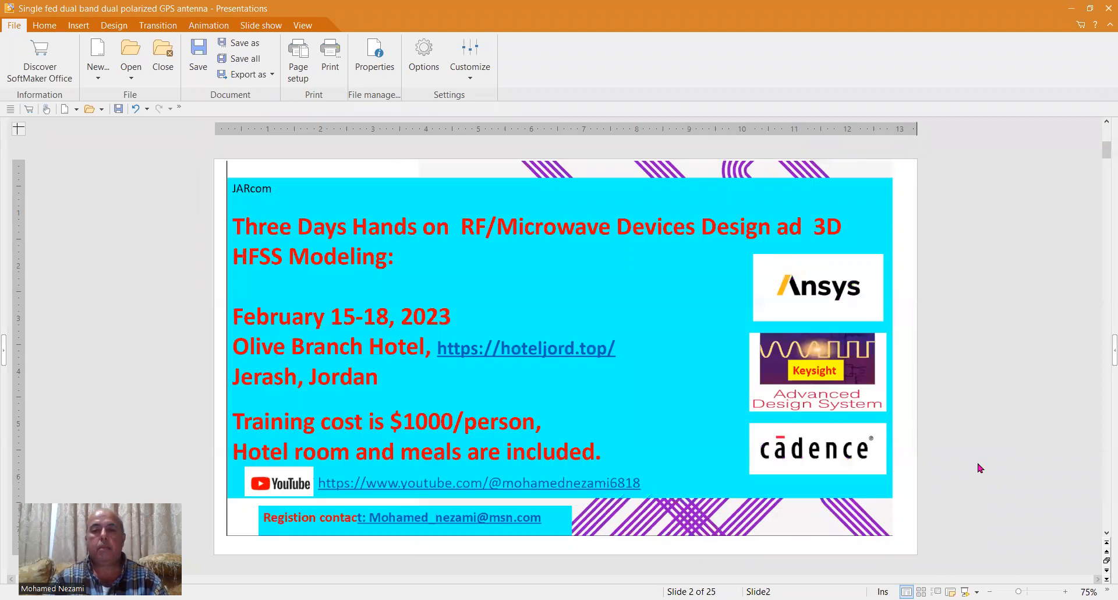
pyautogui.click(965, 592)
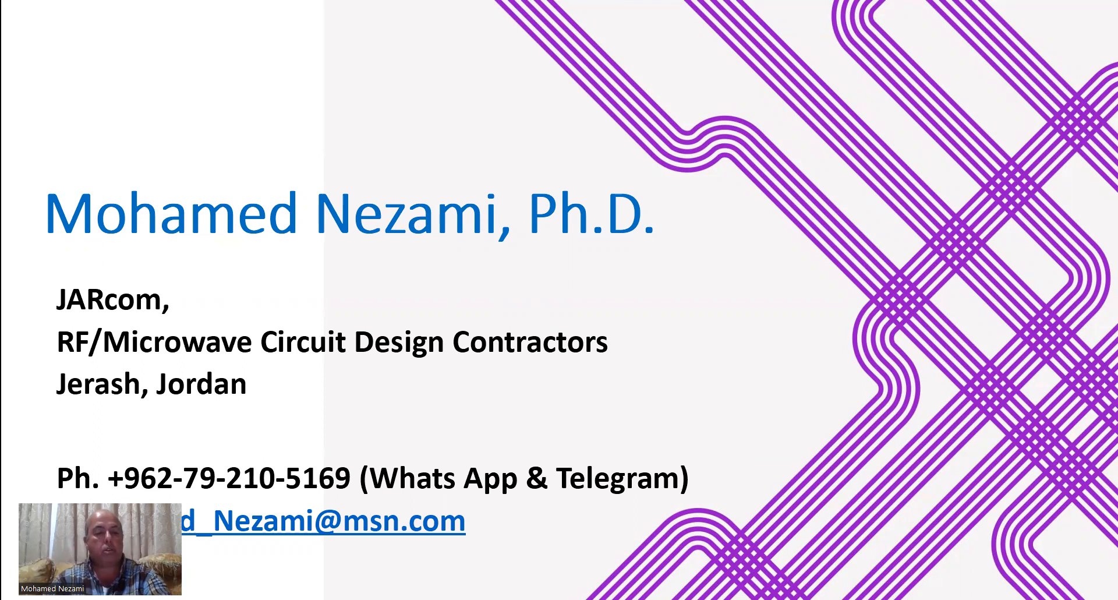
pyautogui.press('Escape')
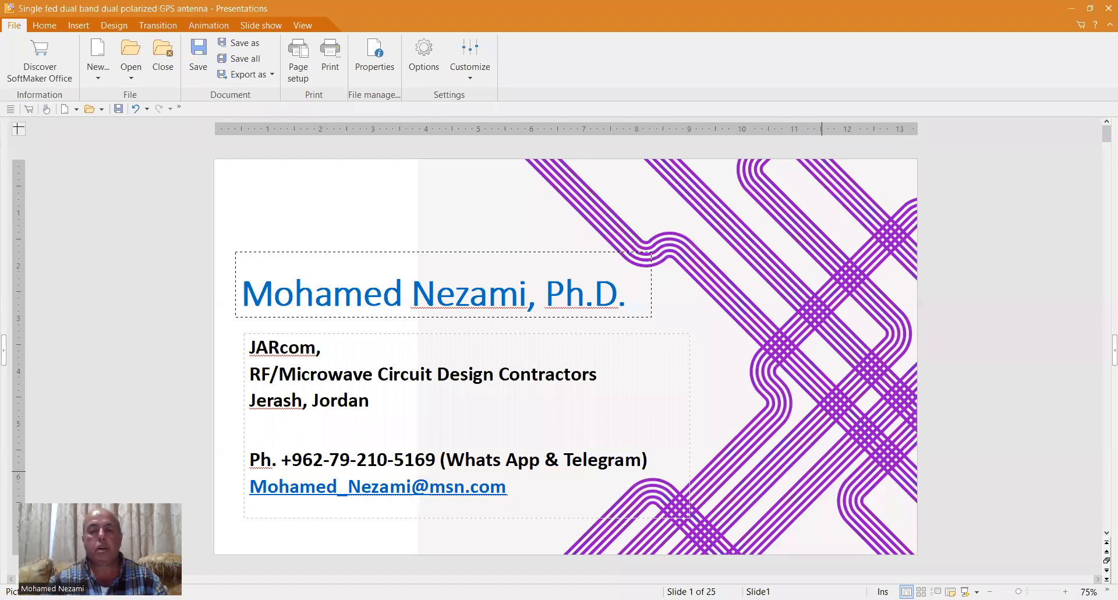
# Switch back to the HFSS model, close the E field animation and leave the rotate mode.
pyautogui.hotkey('alt', 'Tab')
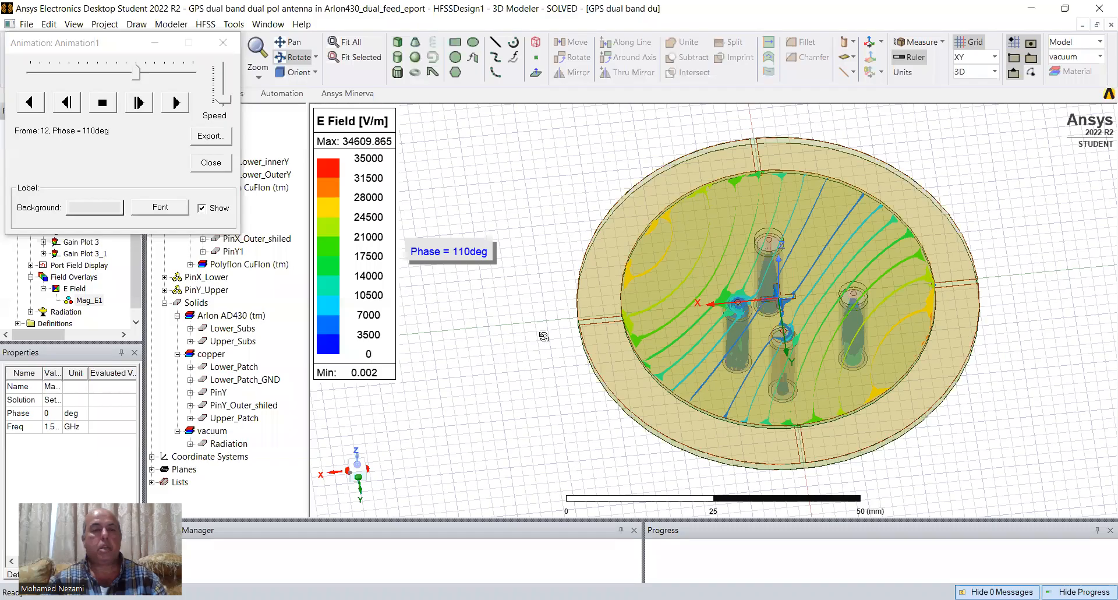
pyautogui.click(224, 44)
pyautogui.rightClick(471, 215)
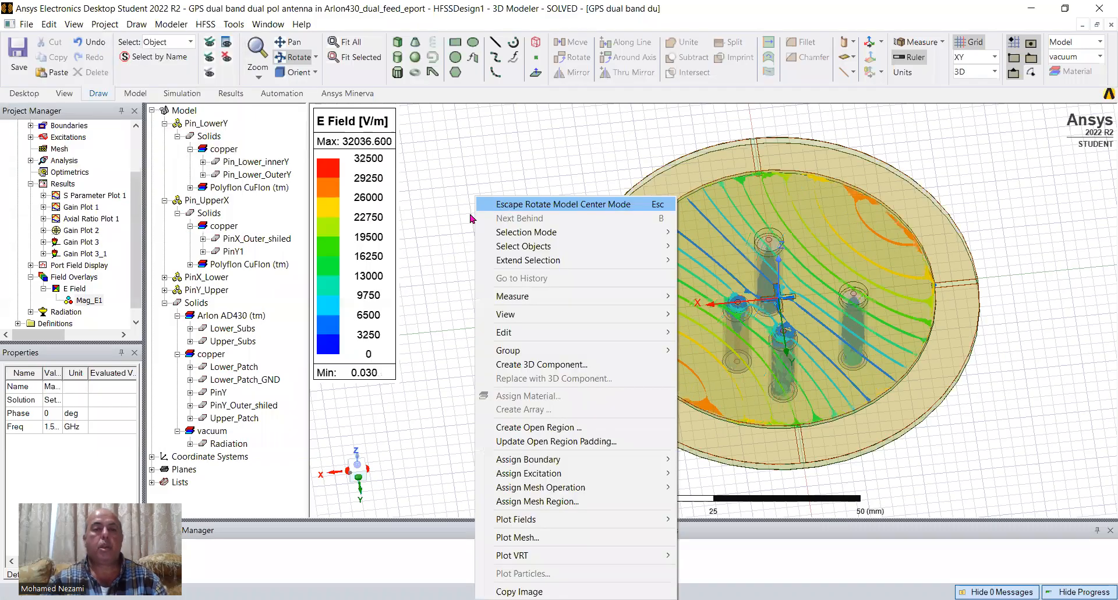
pyautogui.click(508, 205)
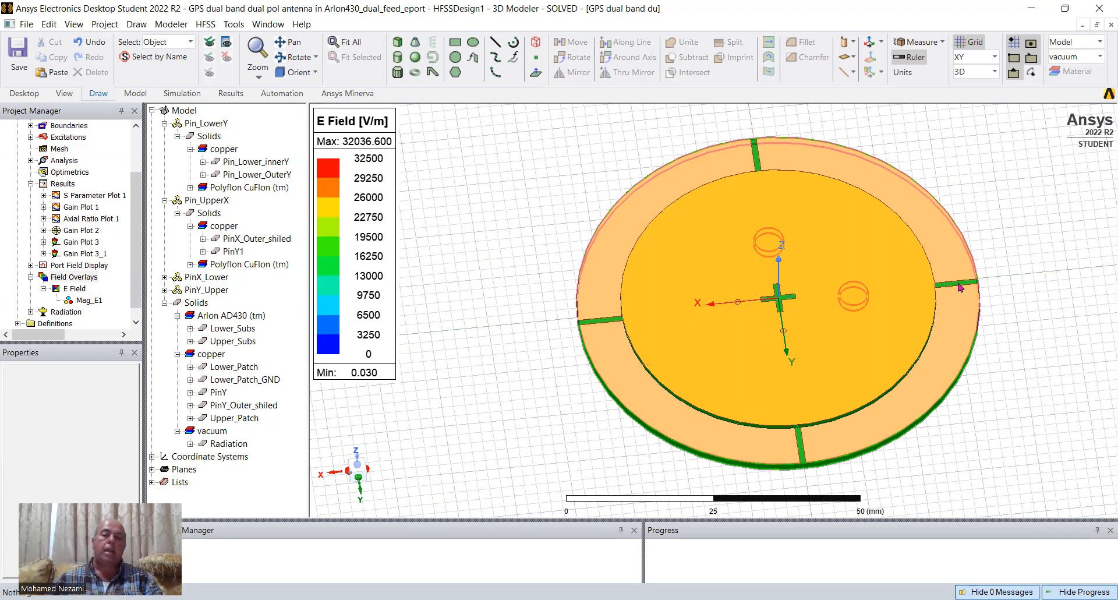
# Examine the antenna's ground plane and four feed pins from below, and its stacked patches from the side and above.
pyautogui.click(295, 57)
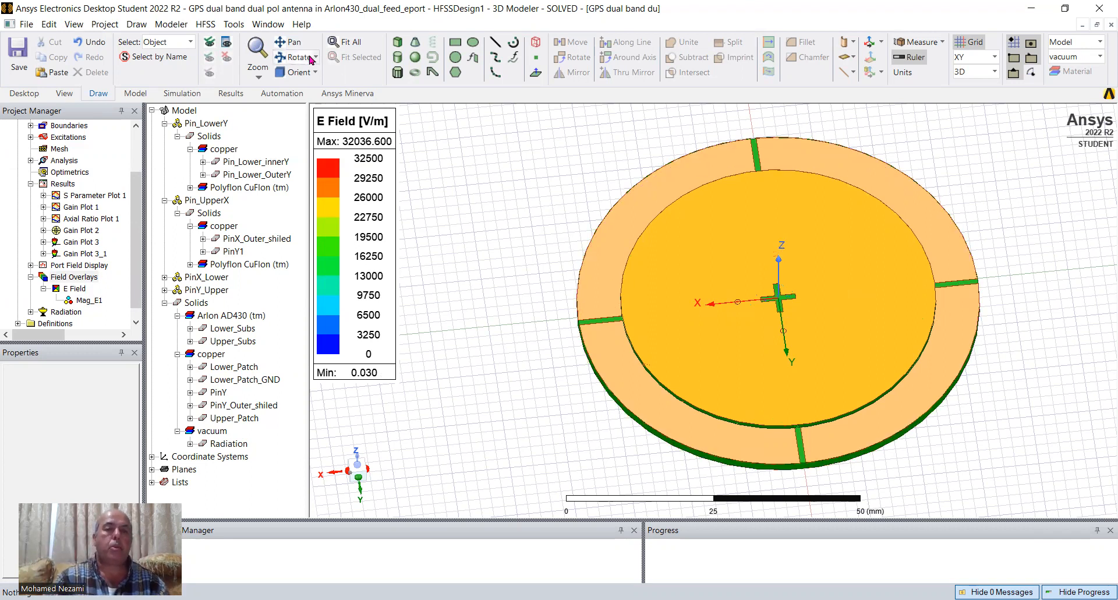
pyautogui.moveTo(759, 279); pyautogui.dragTo(763, 193)
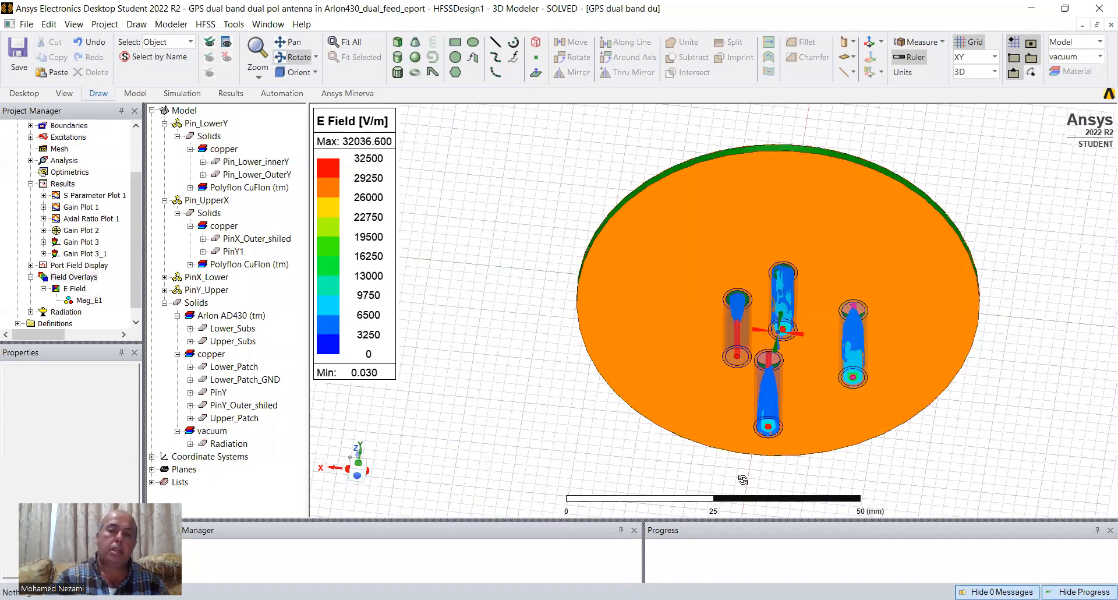
pyautogui.moveTo(924, 301); pyautogui.dragTo(923, 288)
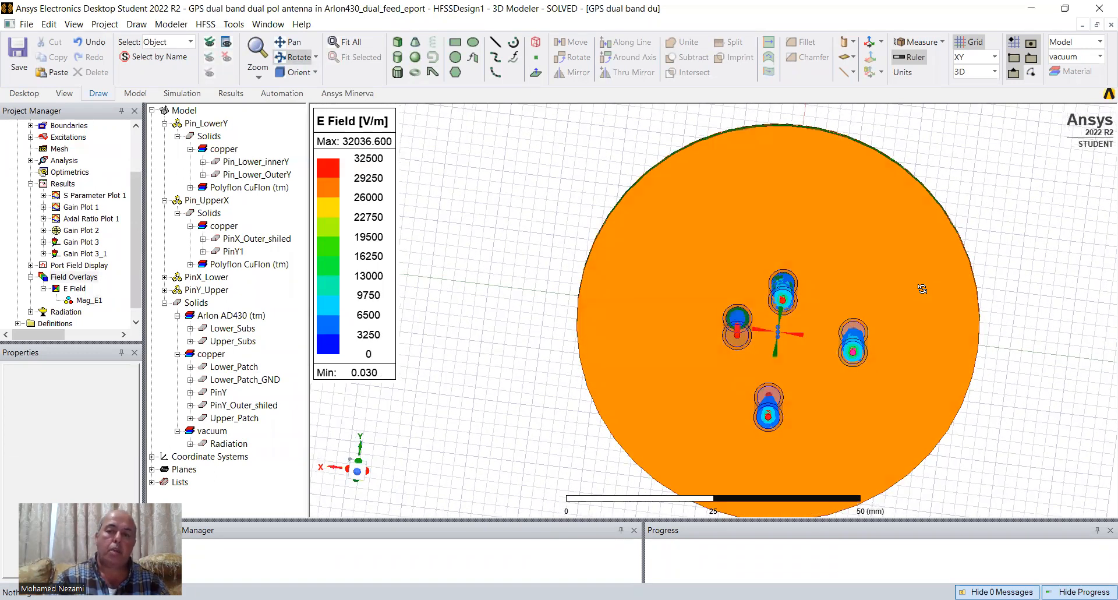
pyautogui.moveTo(784, 304); pyautogui.dragTo(785, 286)
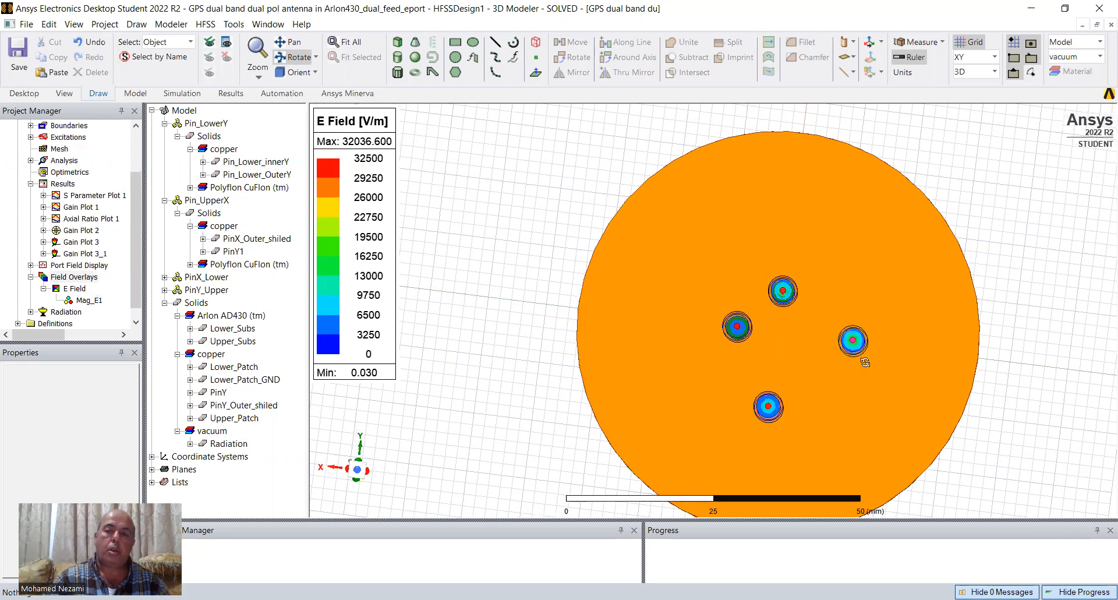
pyautogui.moveTo(833, 258)
pyautogui.mouseDown()
pyautogui.moveTo(845, 381)
pyautogui.moveTo(848, 371)
pyautogui.mouseUp()
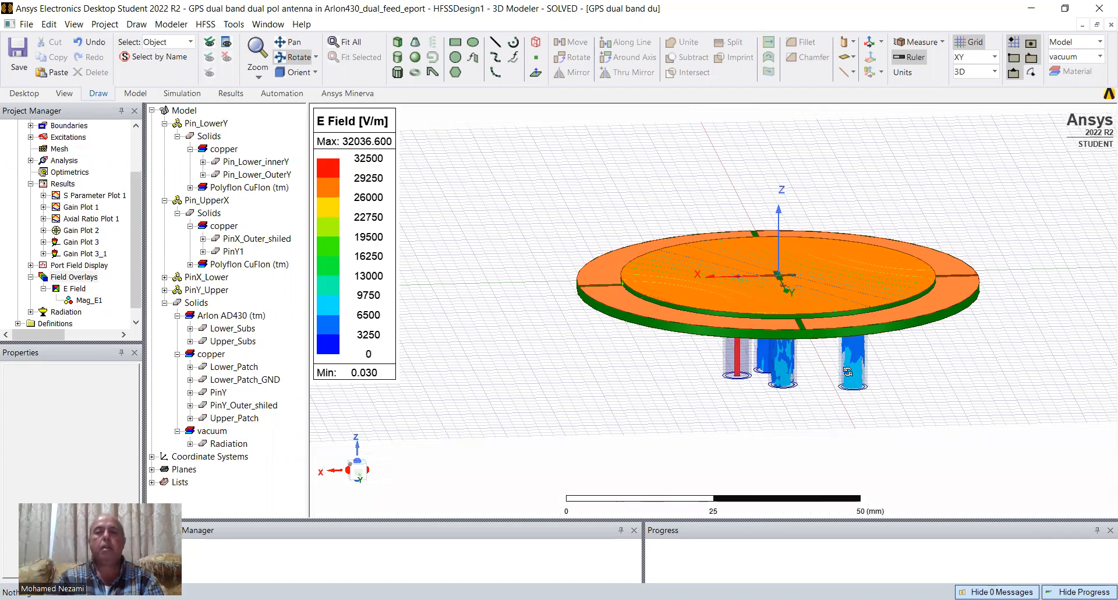
pyautogui.moveTo(602, 283); pyautogui.dragTo(698, 263)
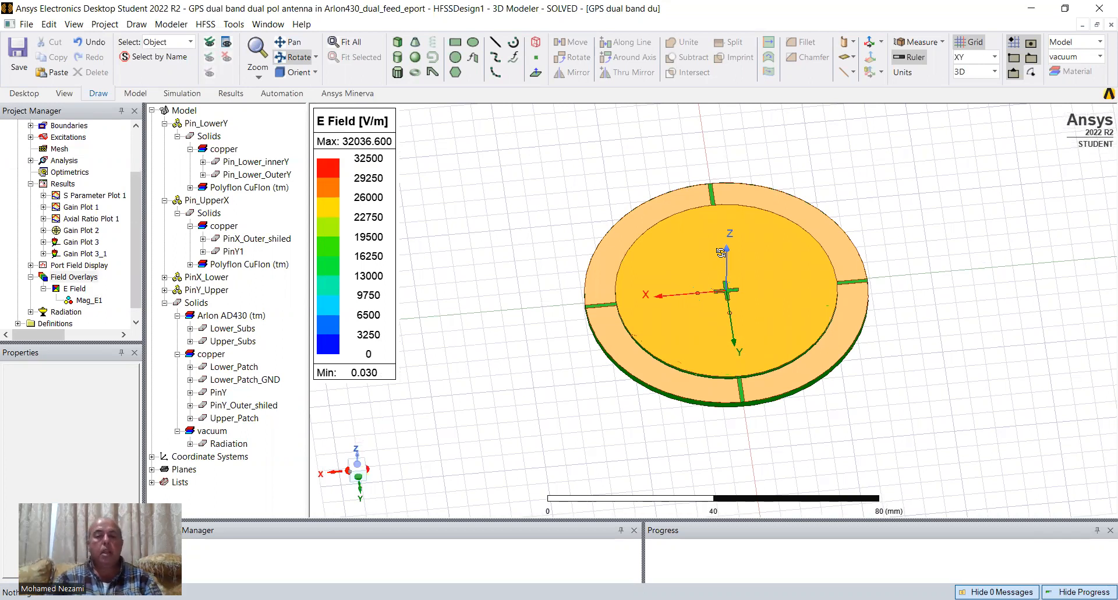
# Switch to the Presentations slides and show the three-day RF/Microwave and HFSS training slide.
pyautogui.hotkey('alt', 'Tab')
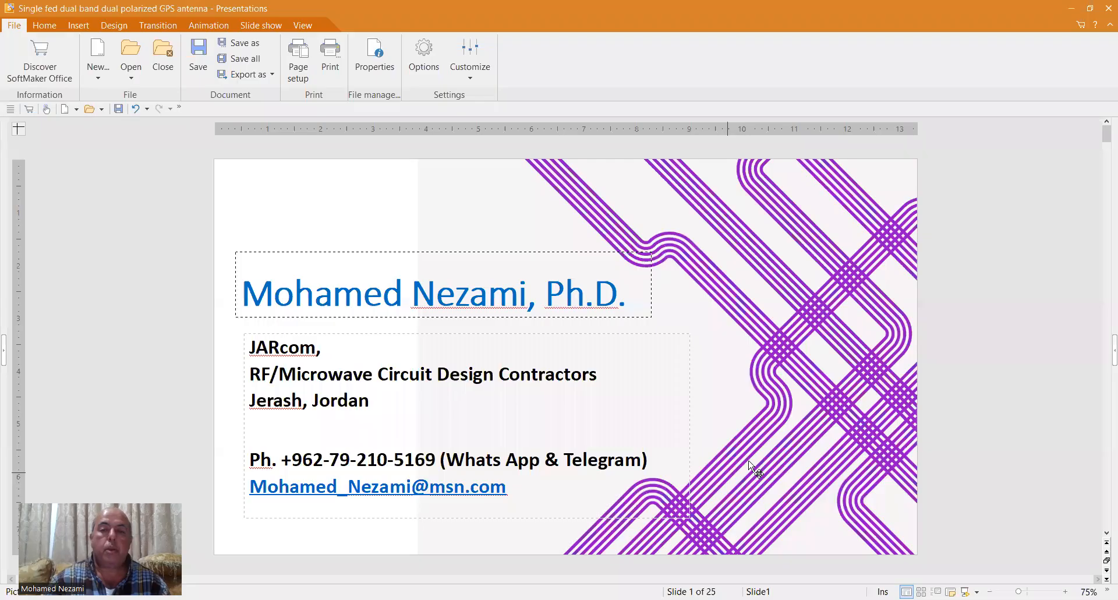
pyautogui.scroll(-1, 792, 448)
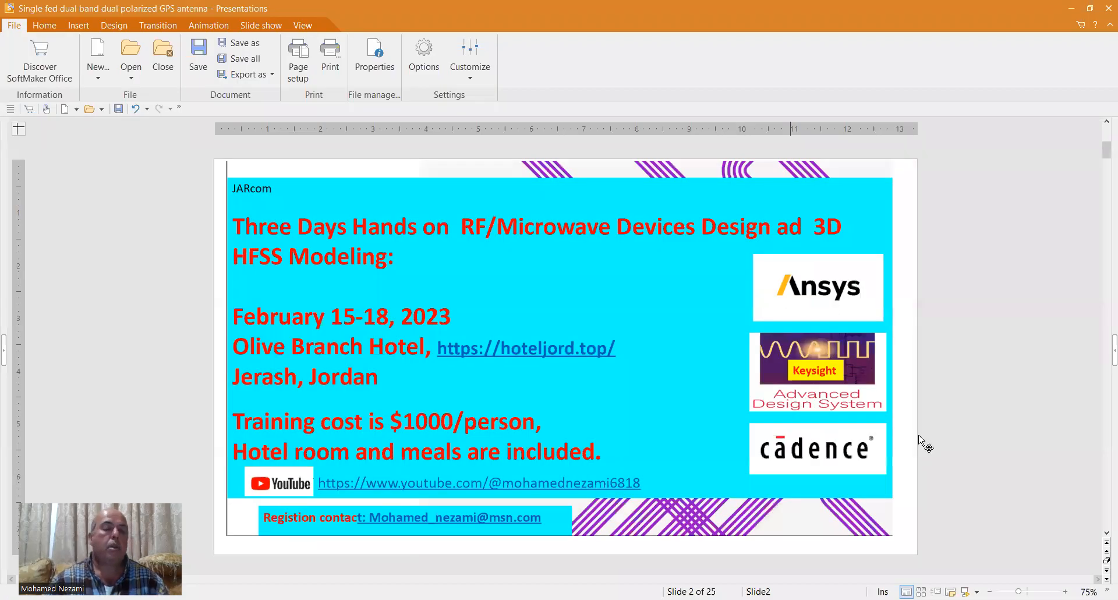